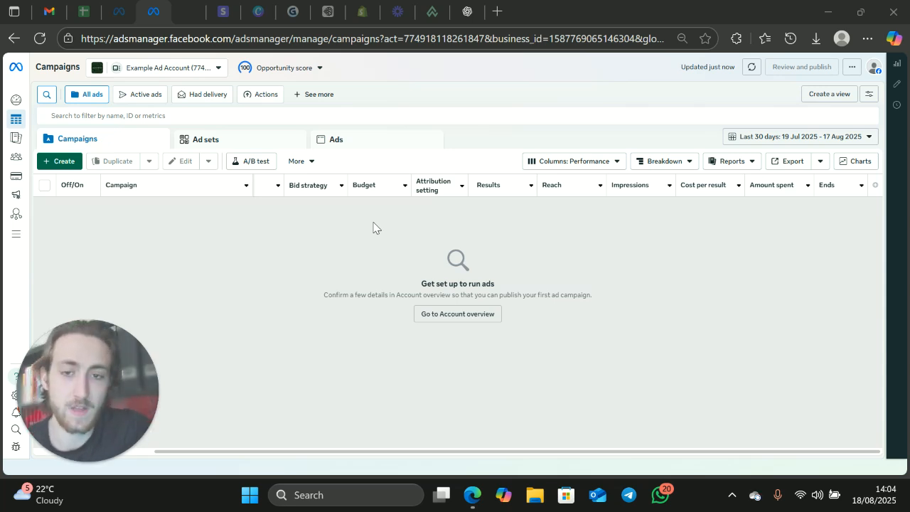
pyautogui.click(244, 67)
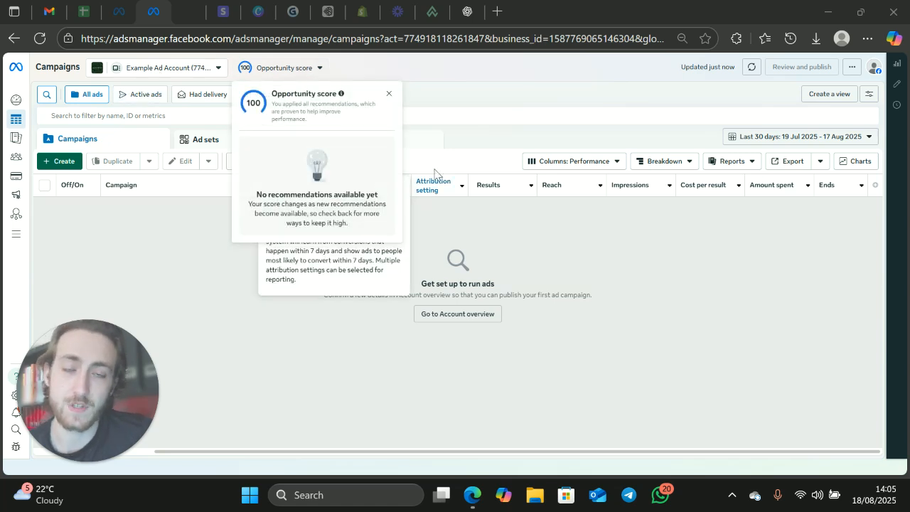
pyautogui.click(390, 94)
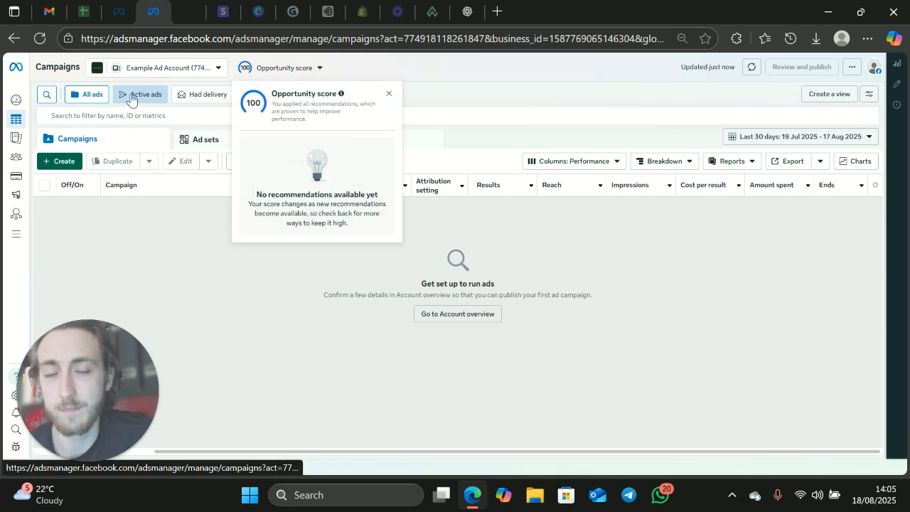
pyautogui.click(389, 94)
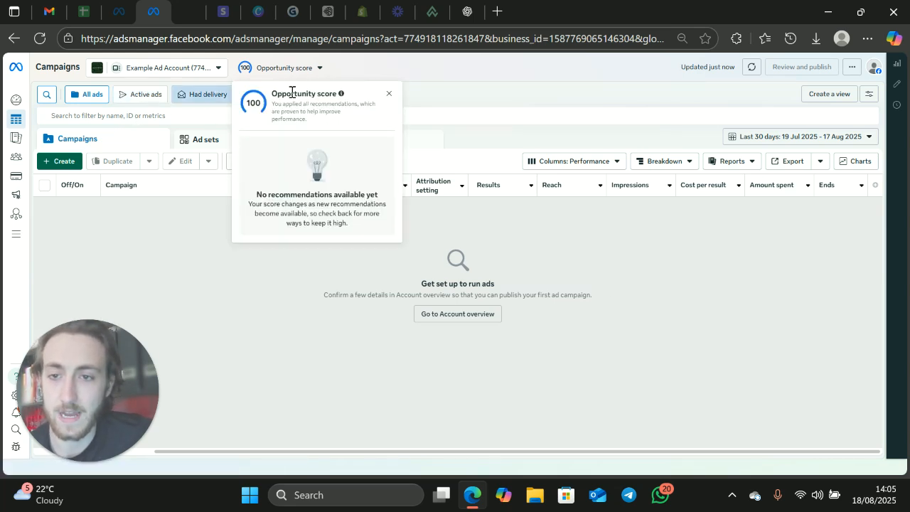
pyautogui.click(390, 94)
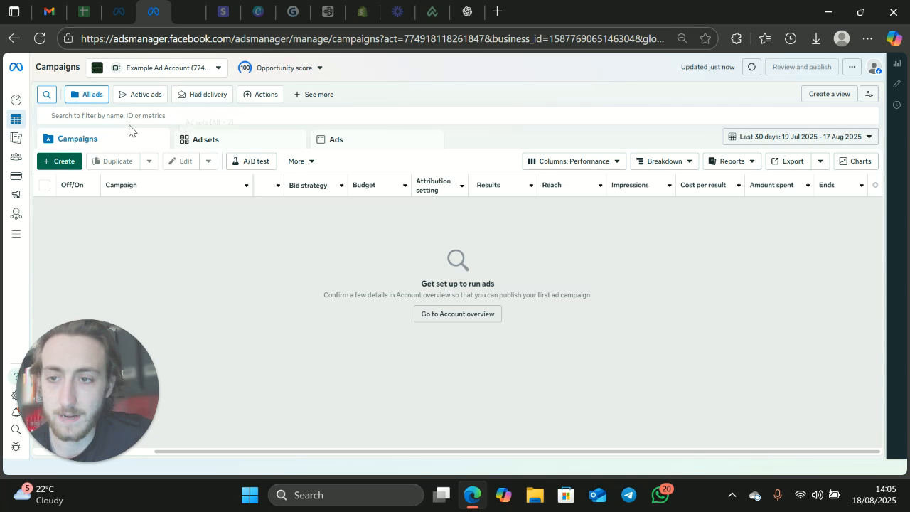
# - Create a new campaign with the Auction buying type and Leads objective, using the Manual leads campaign setup
pyautogui.click(69, 162)
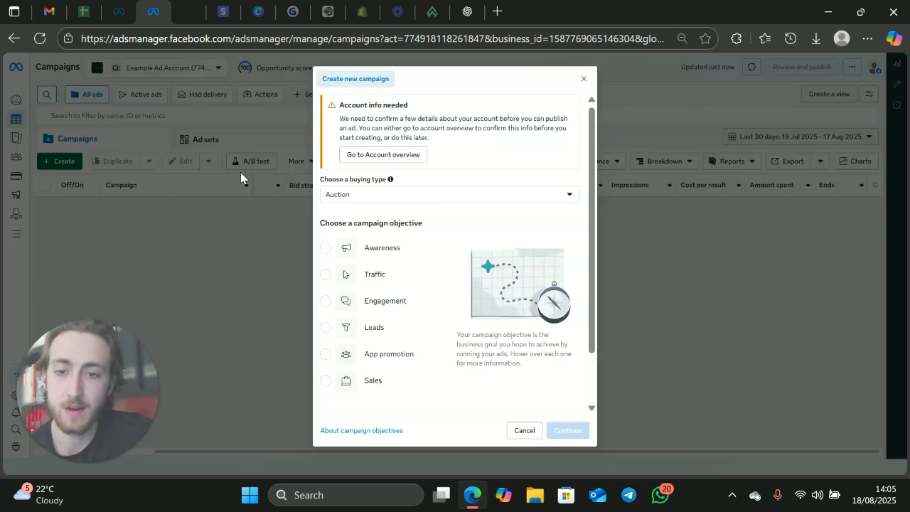
pyautogui.moveTo(338, 105); pyautogui.dragTo(486, 137)
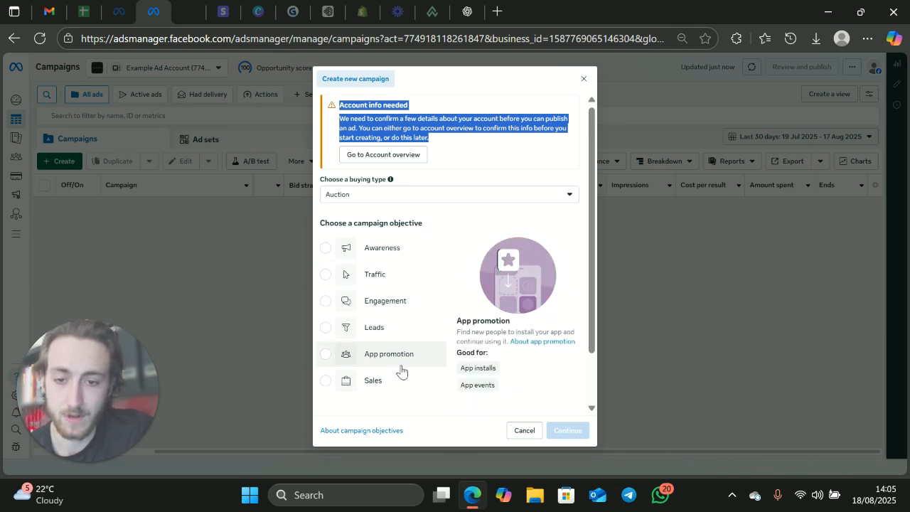
pyautogui.click(361, 329)
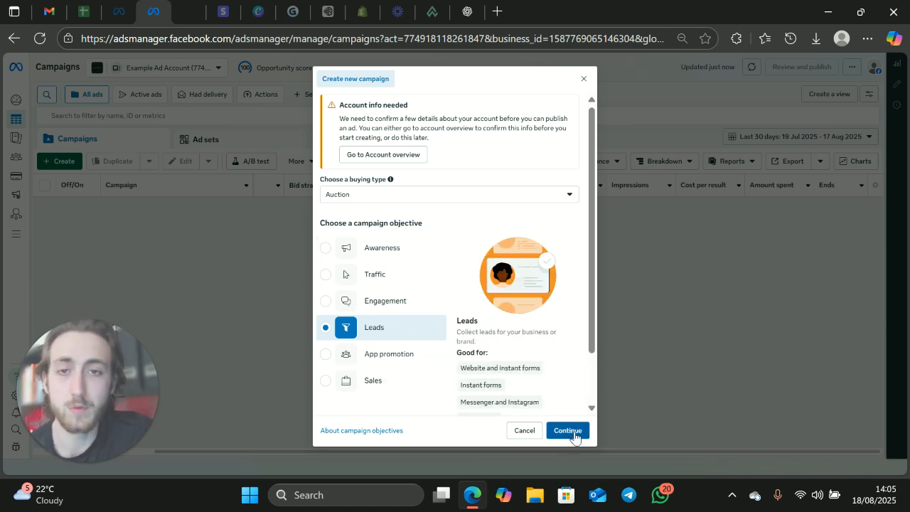
pyautogui.click(357, 201)
pyautogui.click(351, 218)
pyautogui.click(565, 431)
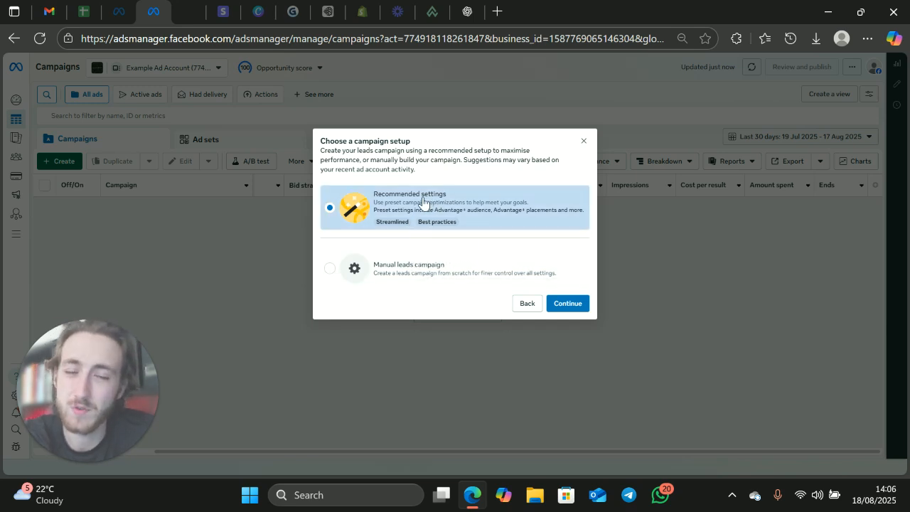
pyautogui.click(396, 275)
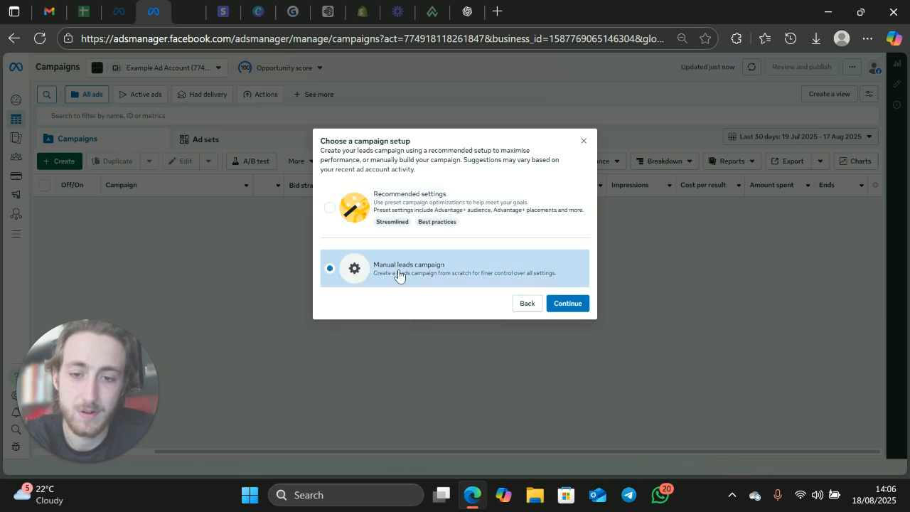
pyautogui.click(564, 306)
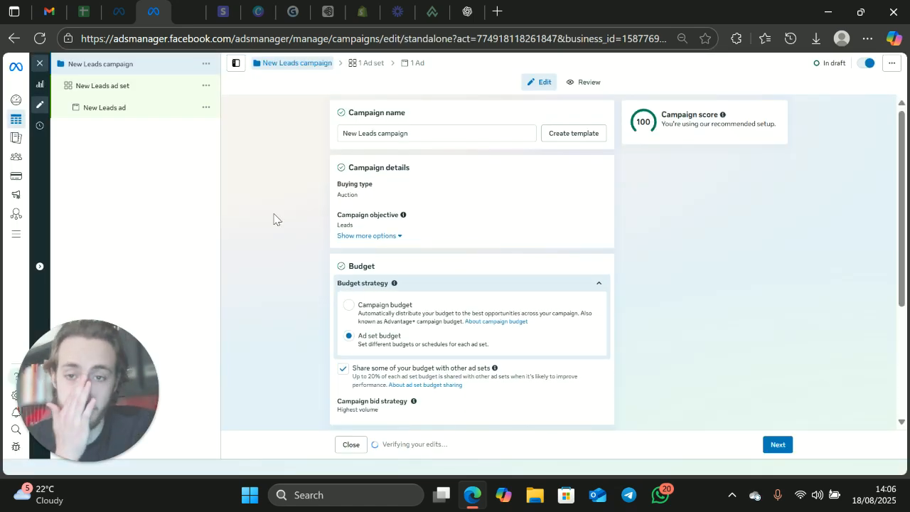
# - Rename the new campaign as "Landscapers offer 18/08/25"
pyautogui.click(436, 133)
pyautogui.moveTo(435, 132); pyautogui.dragTo(337, 134)
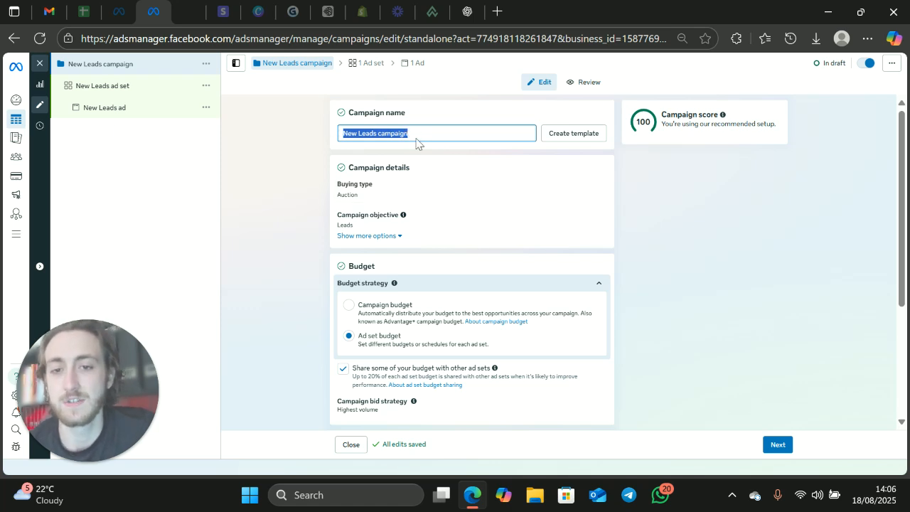
pyautogui.press('BackSpace')
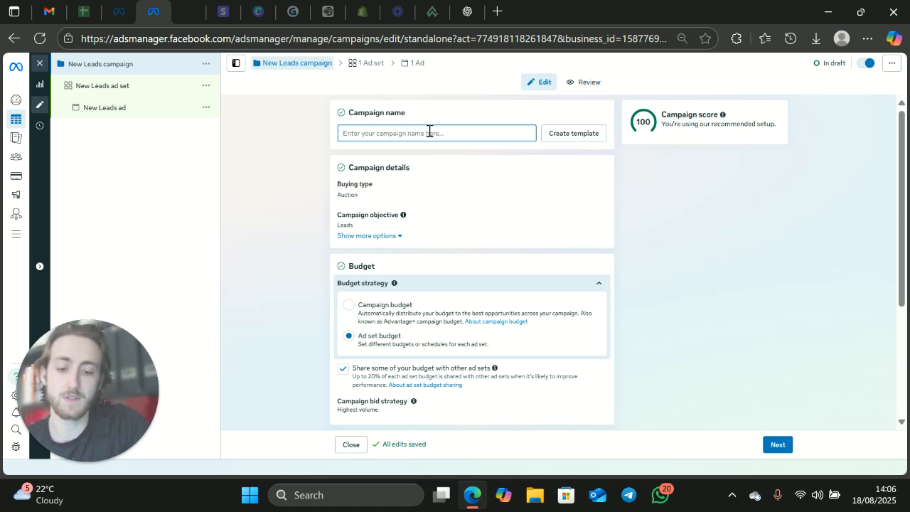
pyautogui.write('Landscapers ')
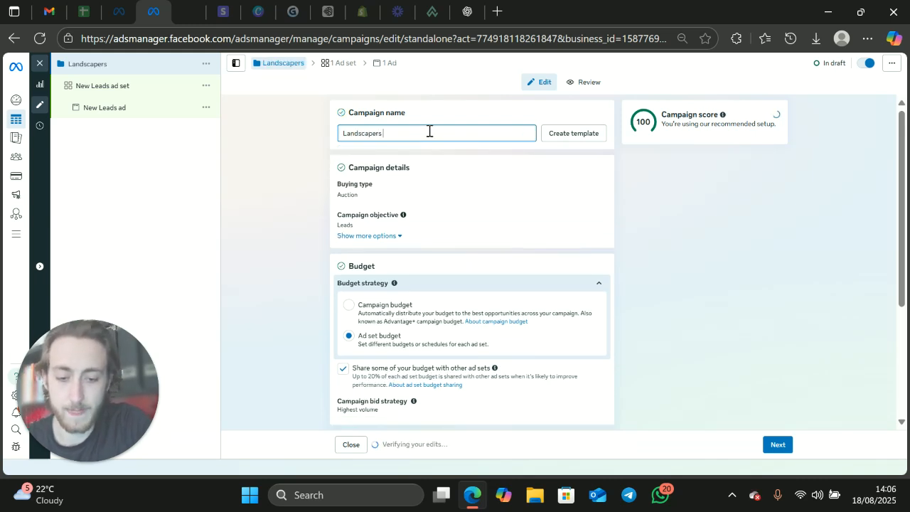
pyautogui.write('offer 18/08/25')
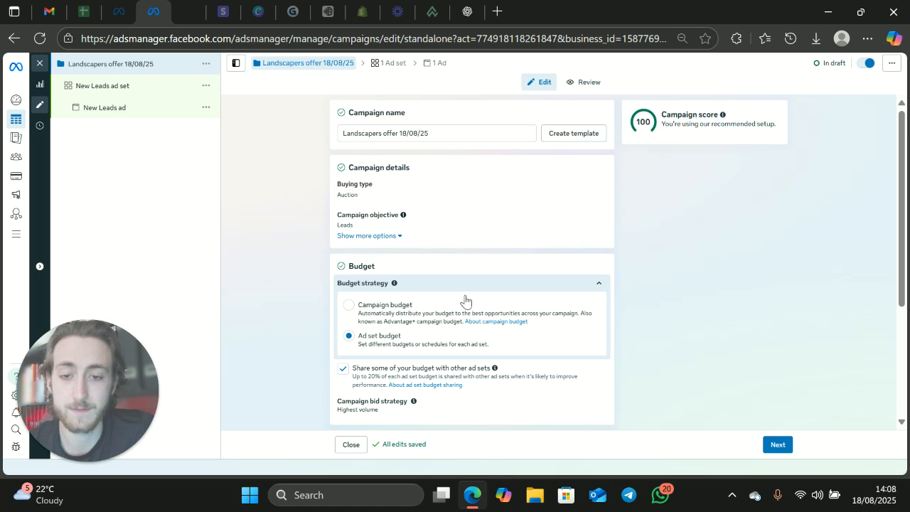
# - Set the budget strategy to Campaign budget, comparing it with the Ad set budget option
pyautogui.scroll(-2, 462, 304)
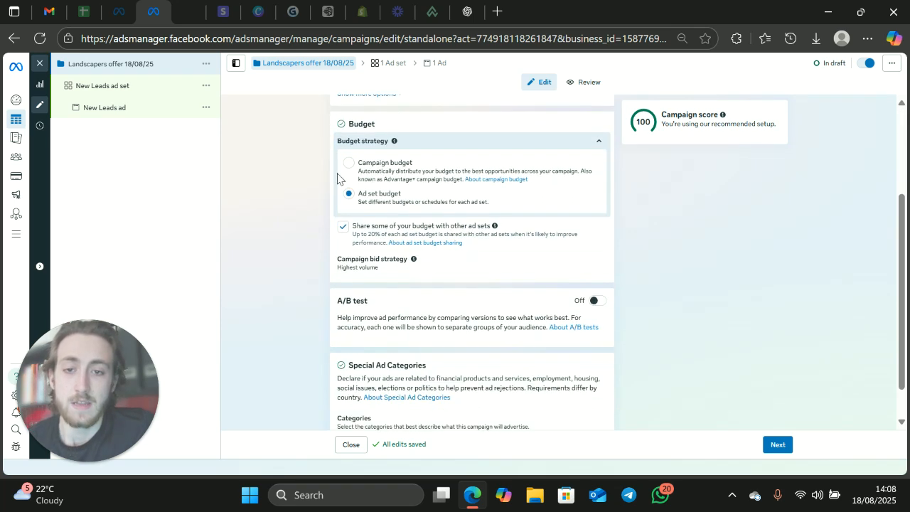
pyautogui.click(384, 163)
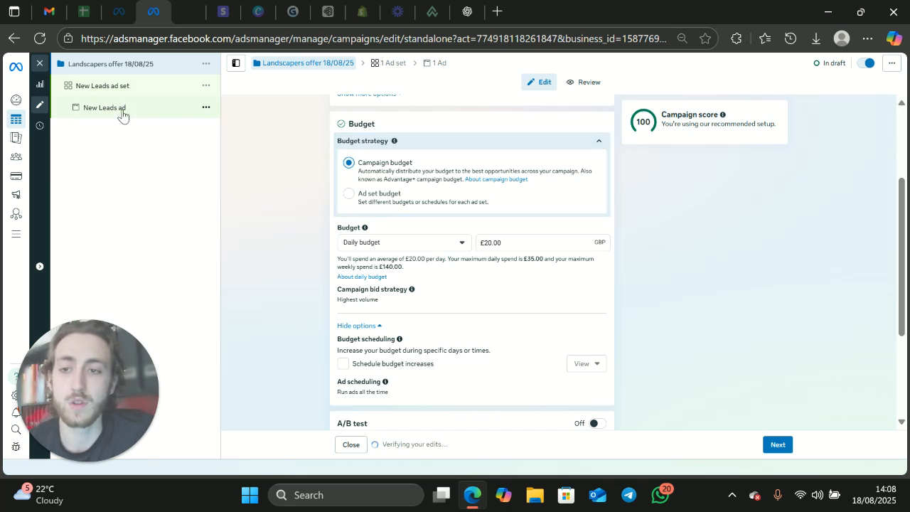
pyautogui.click(352, 195)
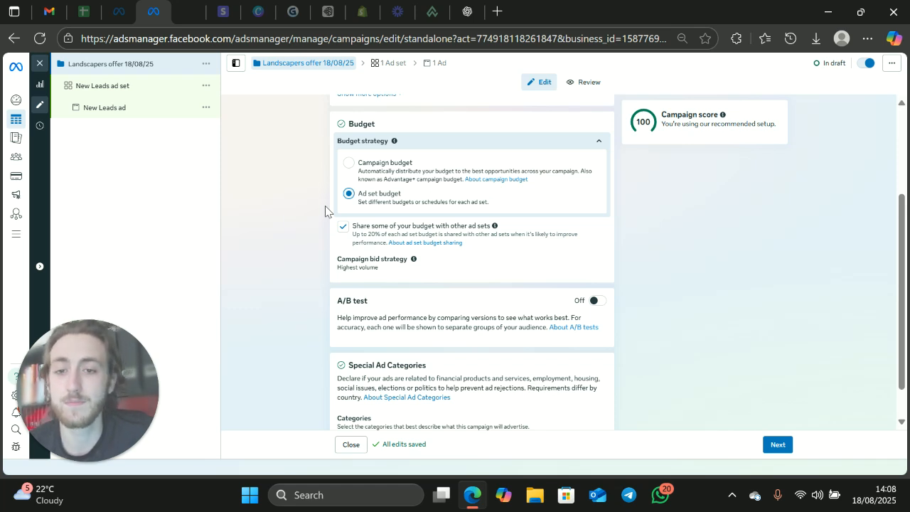
pyautogui.click(349, 163)
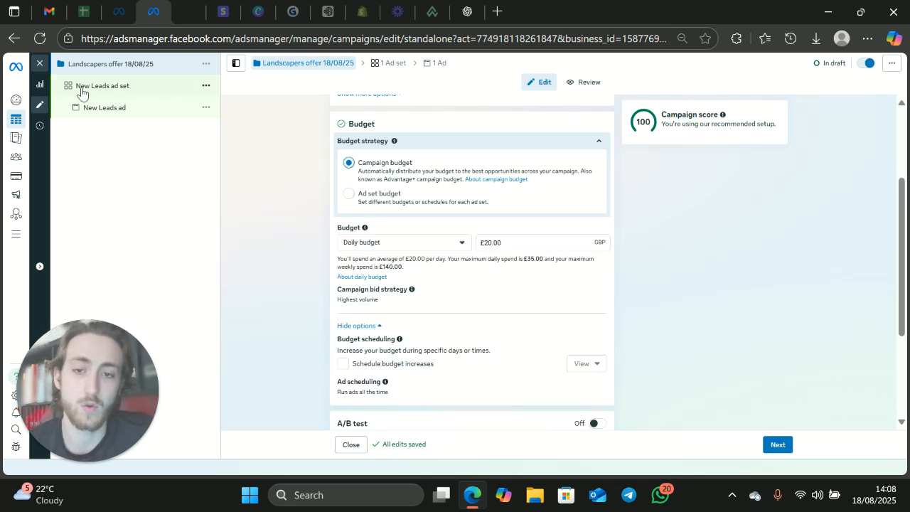
# - Try daily campaign budgets of £10 and £100, and clear the budget amount
pyautogui.moveTo(518, 243); pyautogui.dragTo(483, 244)
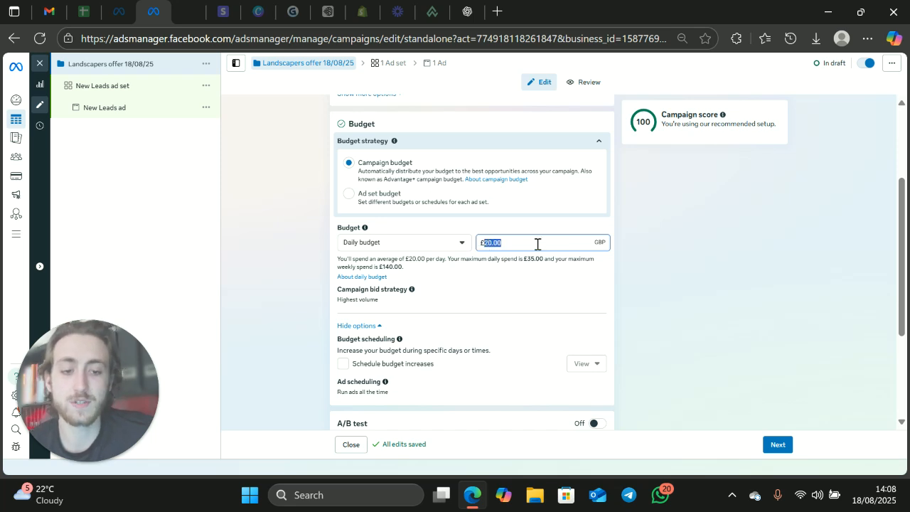
pyautogui.press('BackSpace')
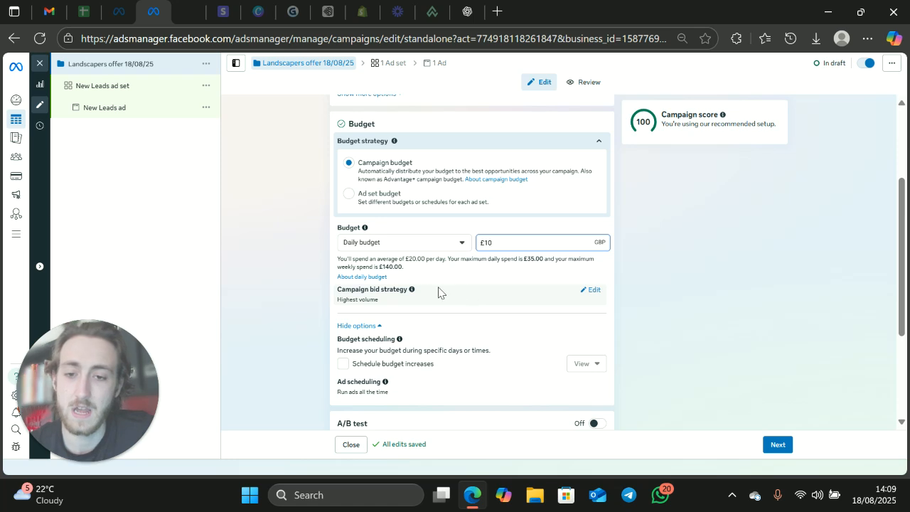
pyautogui.moveTo(498, 246); pyautogui.dragTo(470, 249)
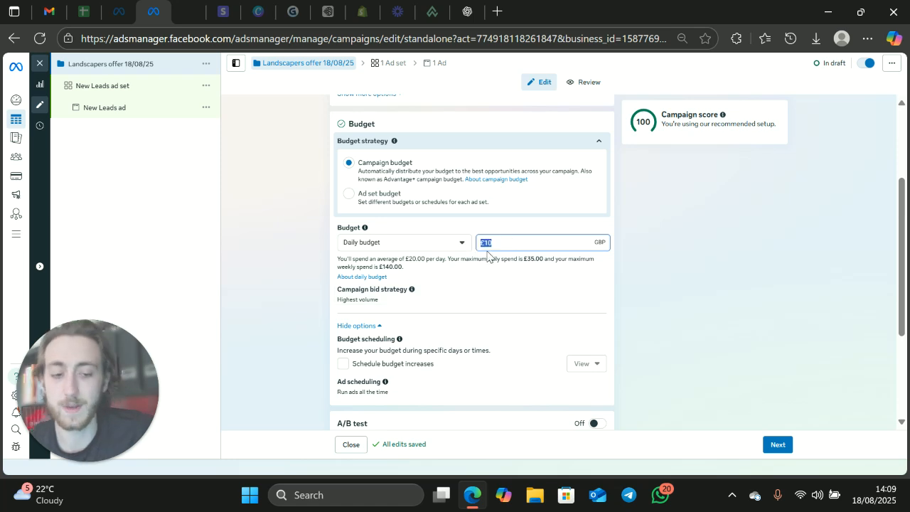
pyautogui.write('100')
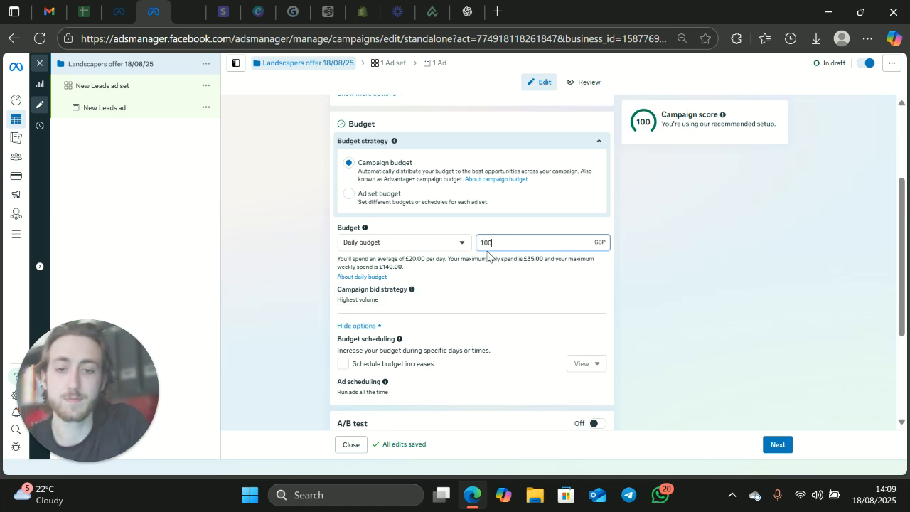
pyautogui.click(488, 255)
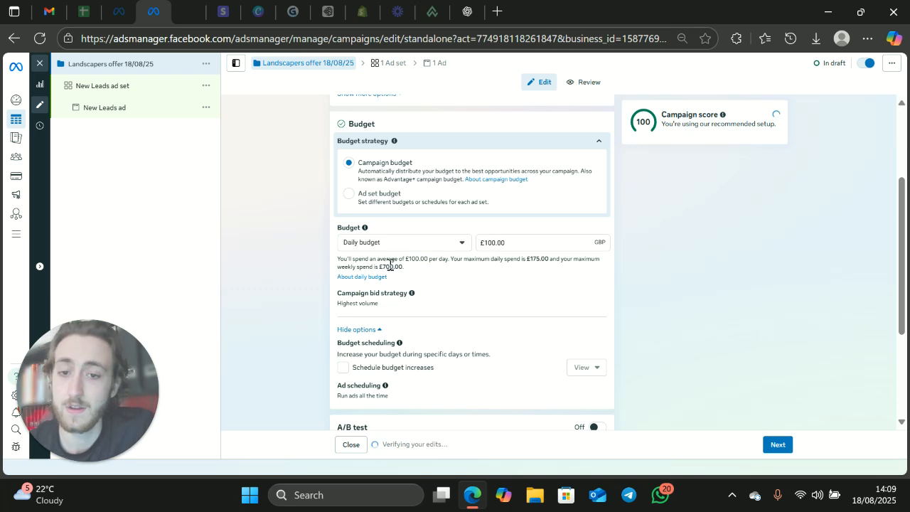
pyautogui.moveTo(532, 244); pyautogui.dragTo(485, 244)
pyautogui.press('BackSpace')
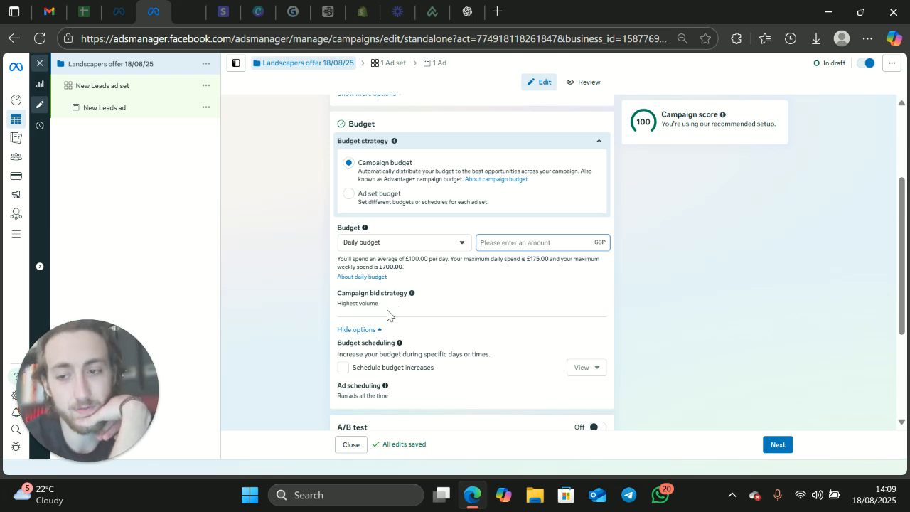
# - Examine the campaign's scheduling and A/B test settings and the available Special Ad Categories without declaring one
pyautogui.scroll(-1, 388, 312)
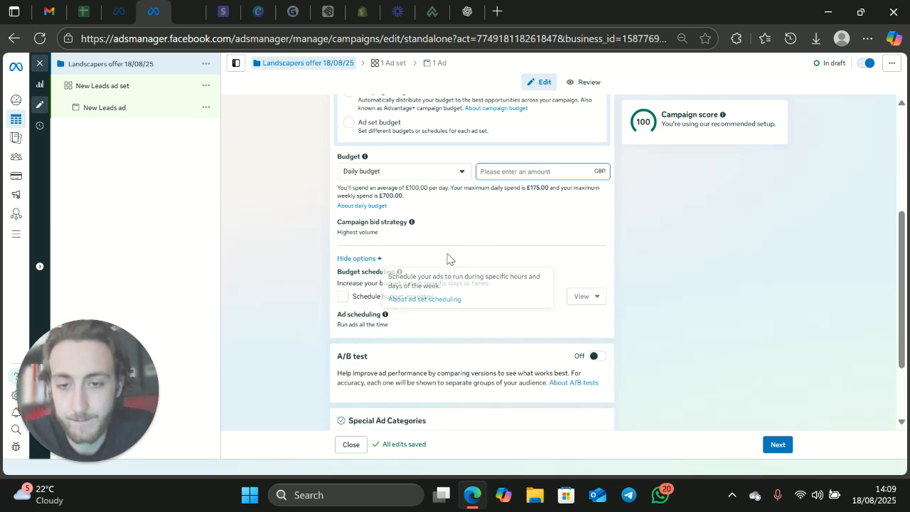
pyautogui.scroll(-1, 388, 320)
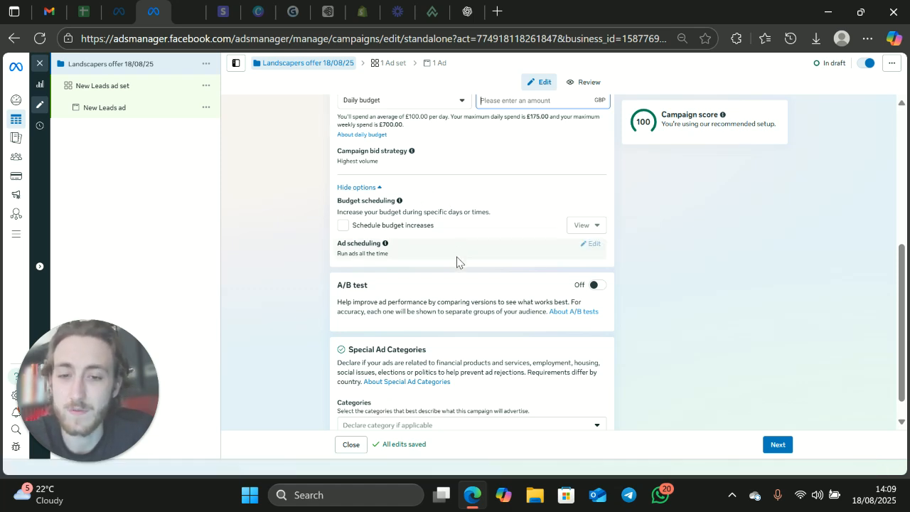
pyautogui.scroll(-1, 426, 277)
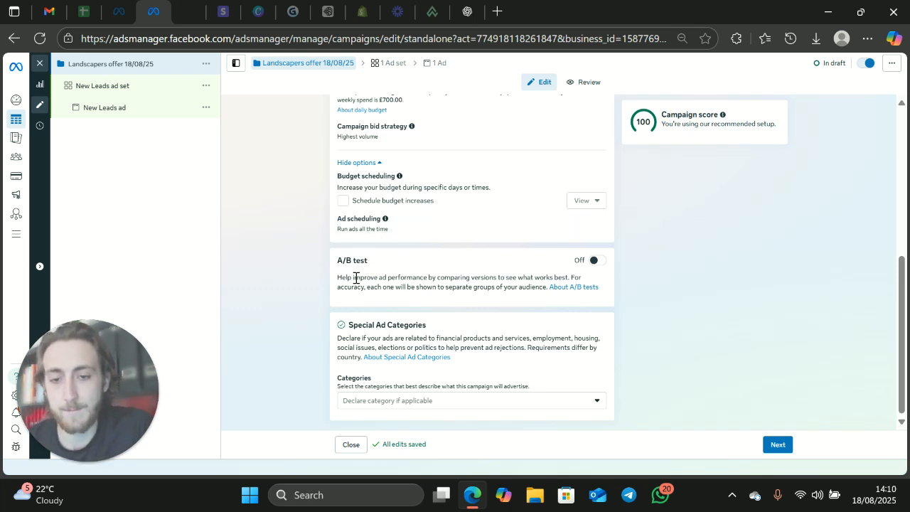
pyautogui.moveTo(347, 325); pyautogui.dragTo(427, 328)
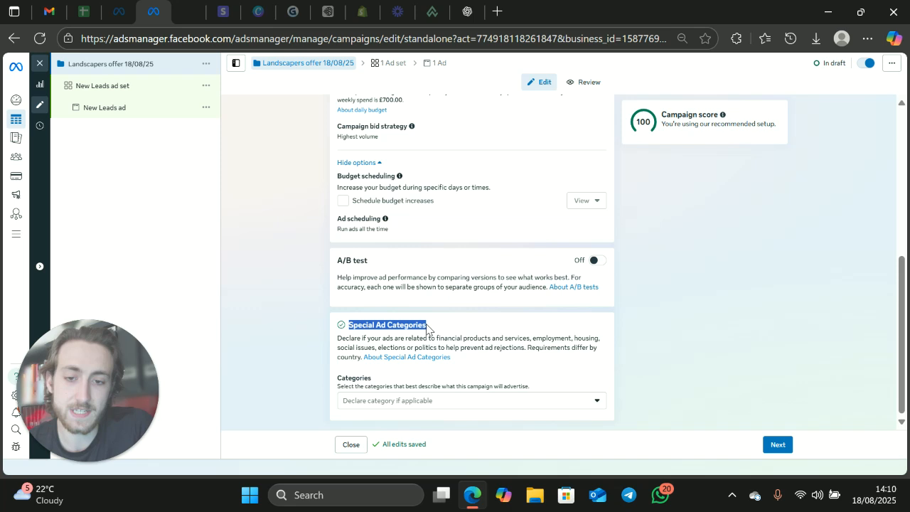
pyautogui.click(455, 402)
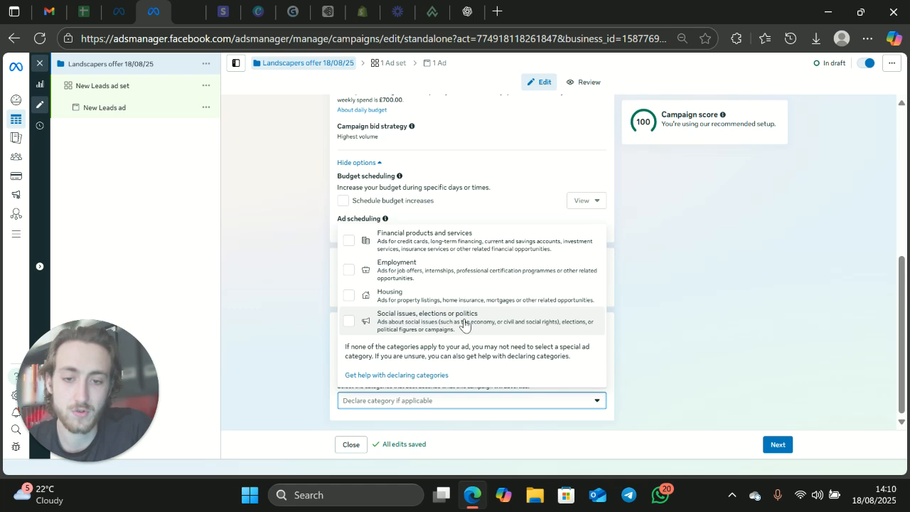
pyautogui.click(294, 296)
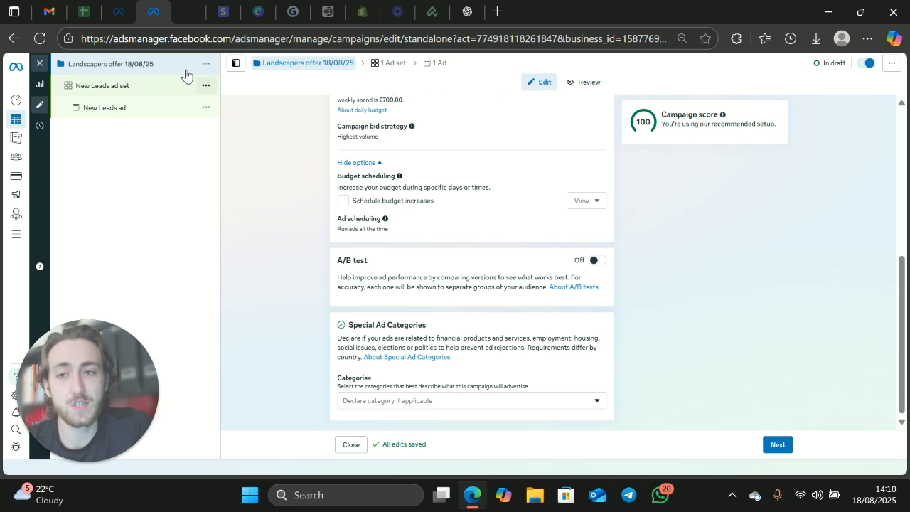
# - Open the New Leads ad set and switch its conversion location to Messenger and on to Calls
pyautogui.click(122, 88)
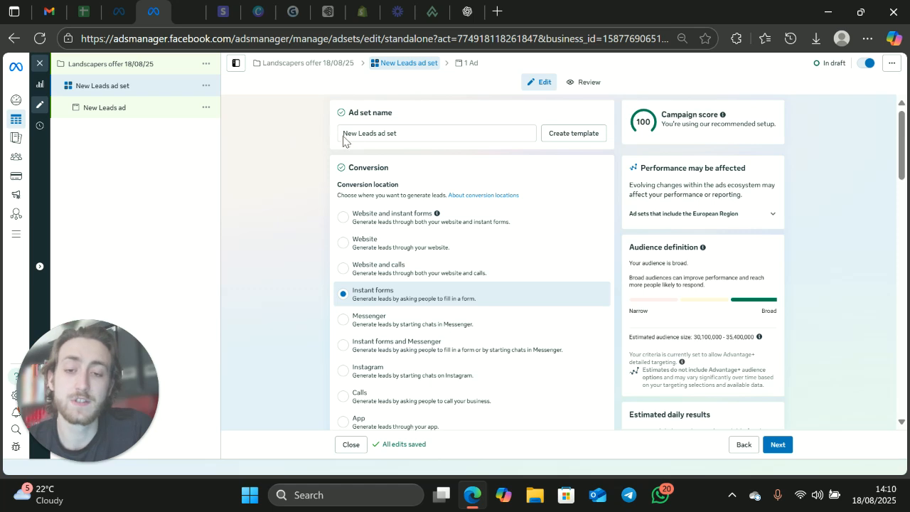
pyautogui.moveTo(349, 167); pyautogui.dragTo(395, 175)
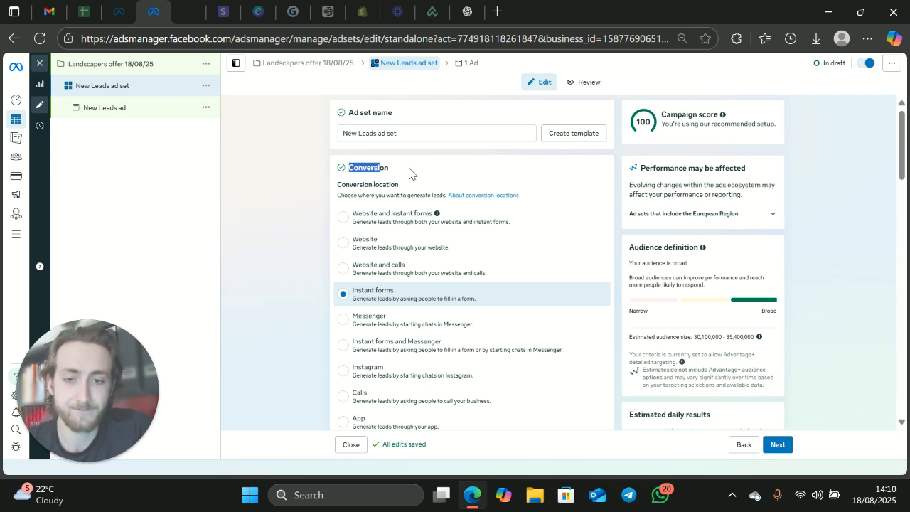
pyautogui.click(393, 177)
pyautogui.scroll(-1, 312, 285)
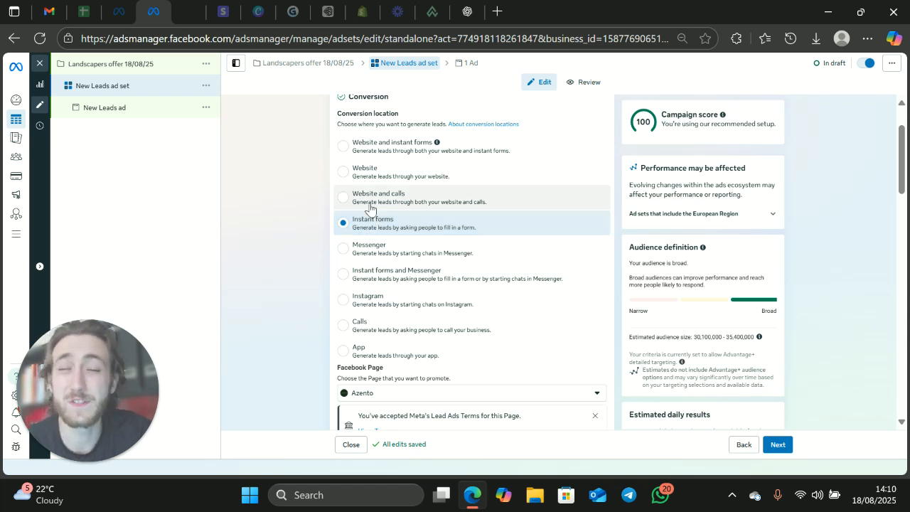
pyautogui.click(362, 251)
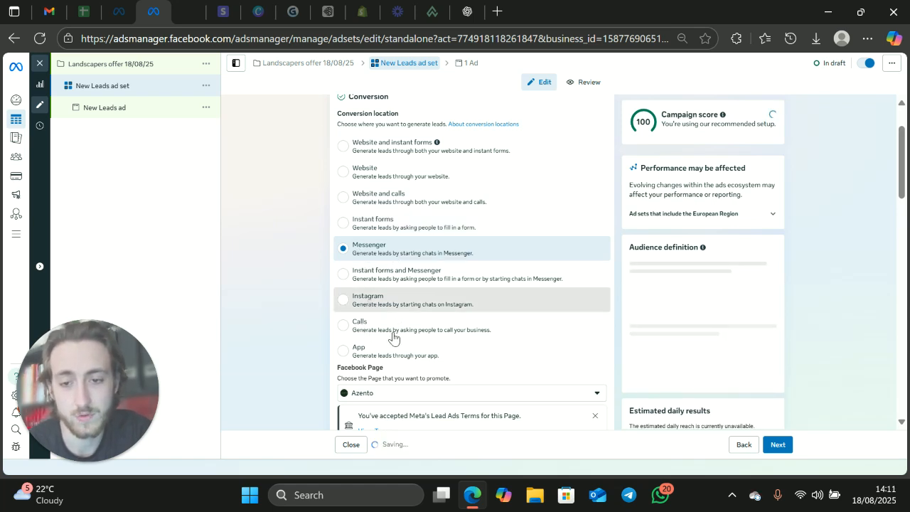
pyautogui.click(377, 328)
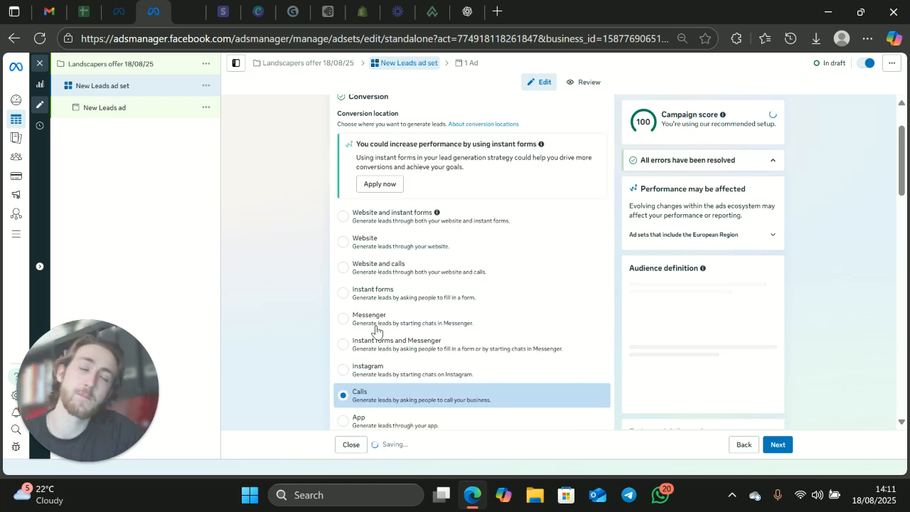
# - Set the ad set's conversion location to Instant forms and keep Maximise number of leads as the performance goal
pyautogui.click(375, 321)
pyautogui.click(362, 293)
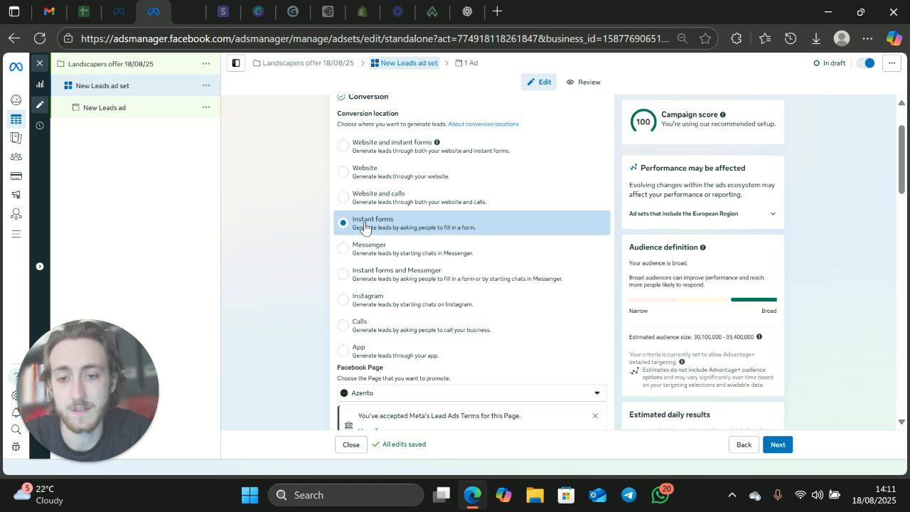
pyautogui.scroll(-2, 355, 242)
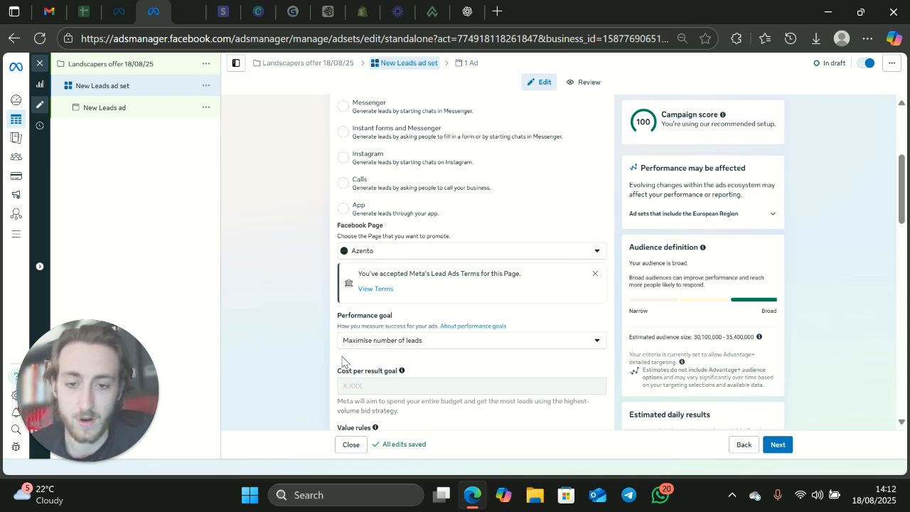
pyautogui.scroll(-1, 342, 361)
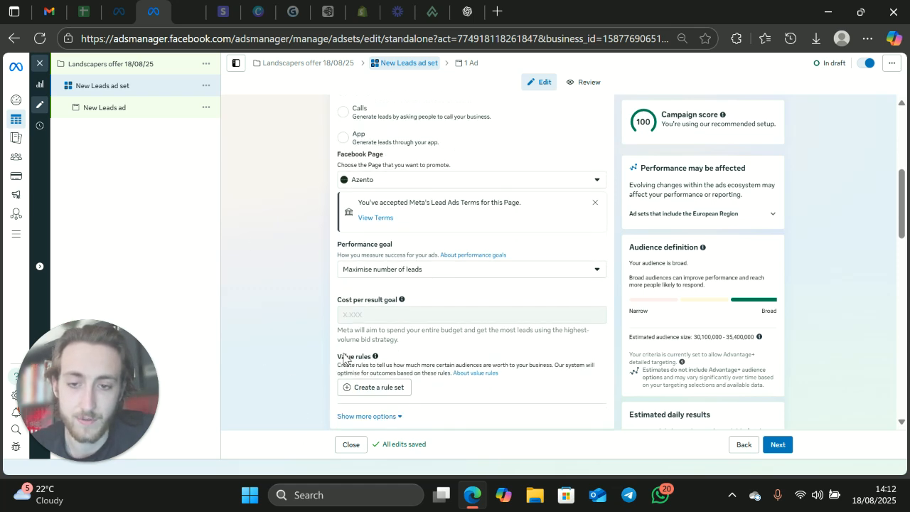
pyautogui.click(382, 274)
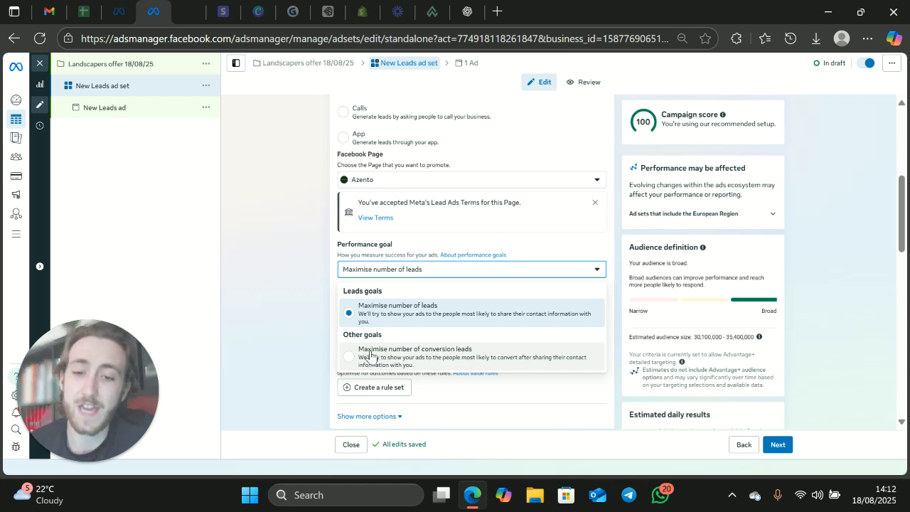
pyautogui.click(397, 277)
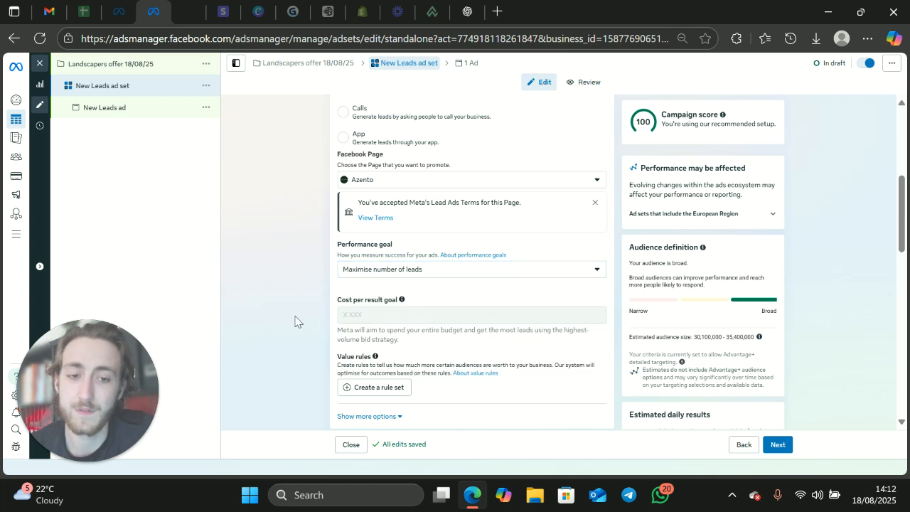
# - Go back to the Landscapers offer campaign and set its daily budget to £10
pyautogui.scroll(-2, 337, 319)
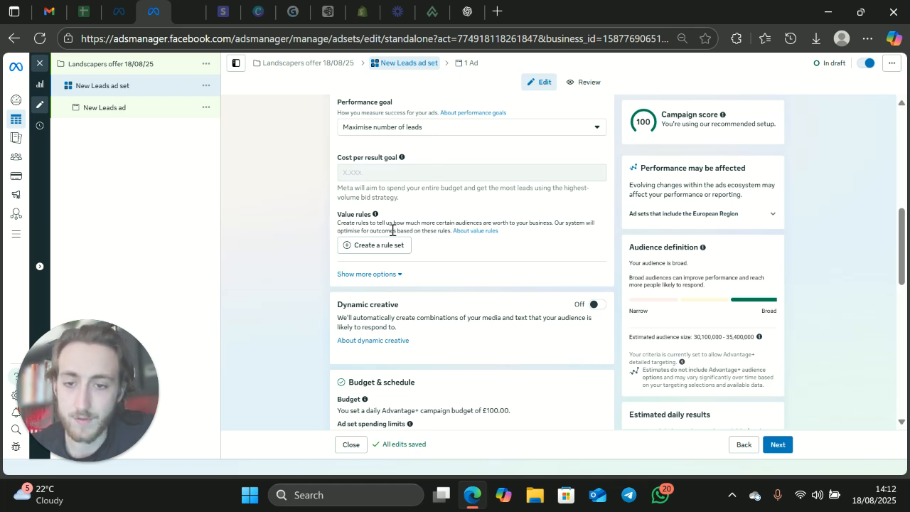
pyautogui.scroll(-2, 413, 306)
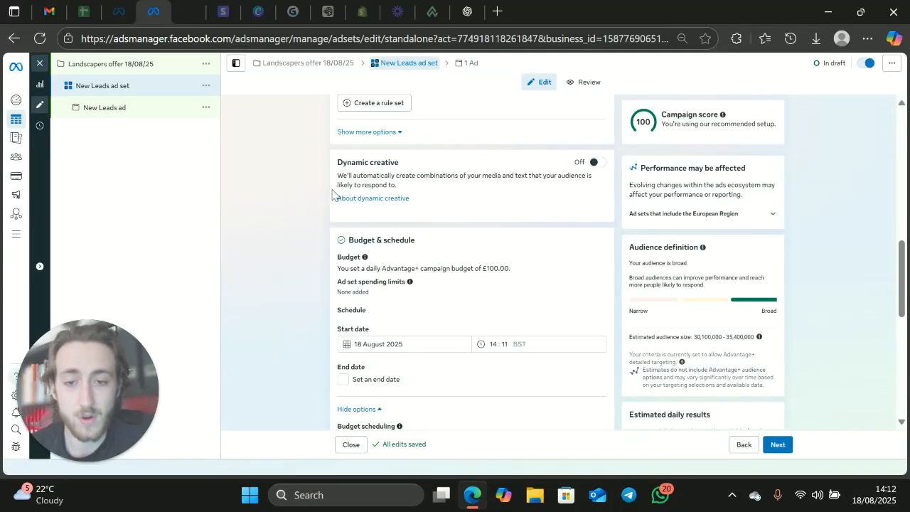
pyautogui.scroll(-1, 362, 239)
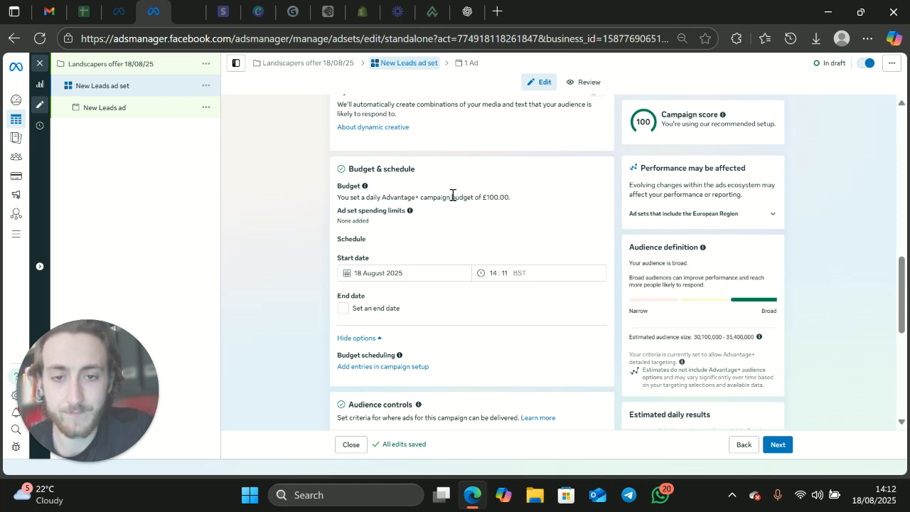
pyautogui.moveTo(495, 197); pyautogui.dragTo(518, 195)
pyautogui.scroll(4, 436, 208)
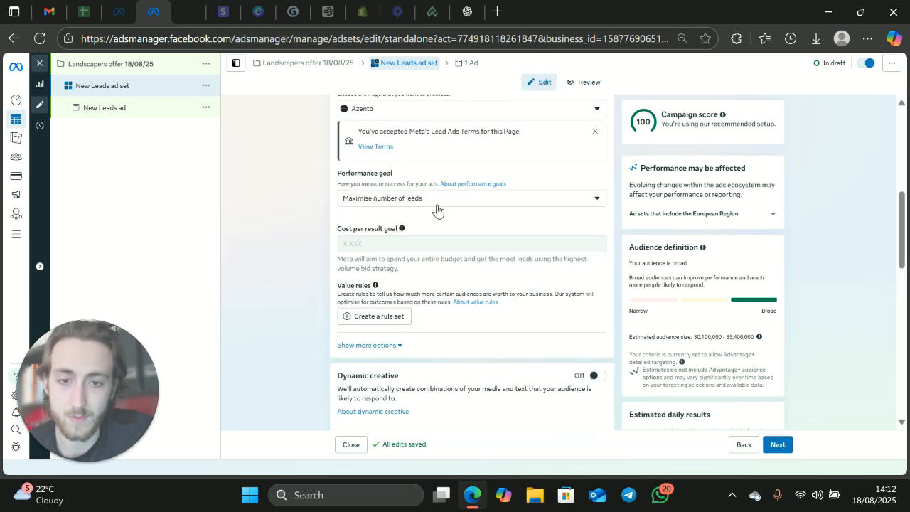
pyautogui.scroll(5, 435, 209)
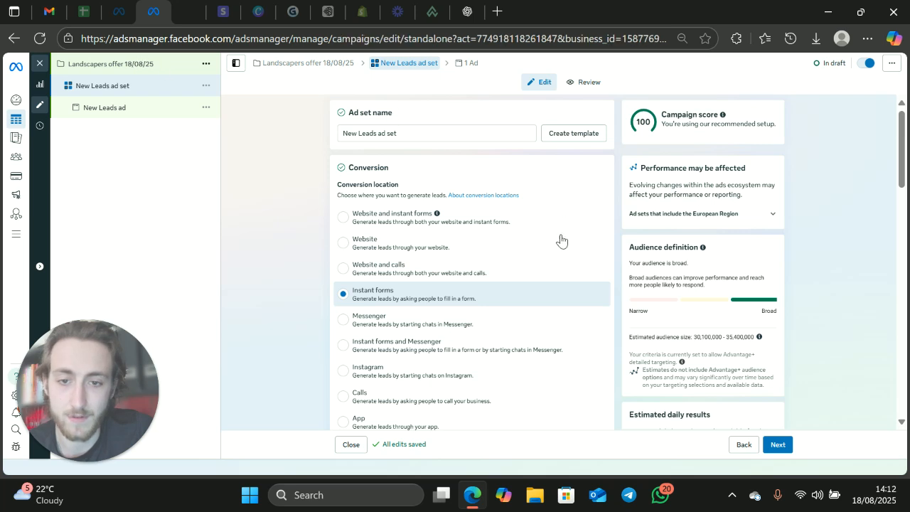
pyautogui.scroll(-10, 547, 244)
pyautogui.click(521, 184)
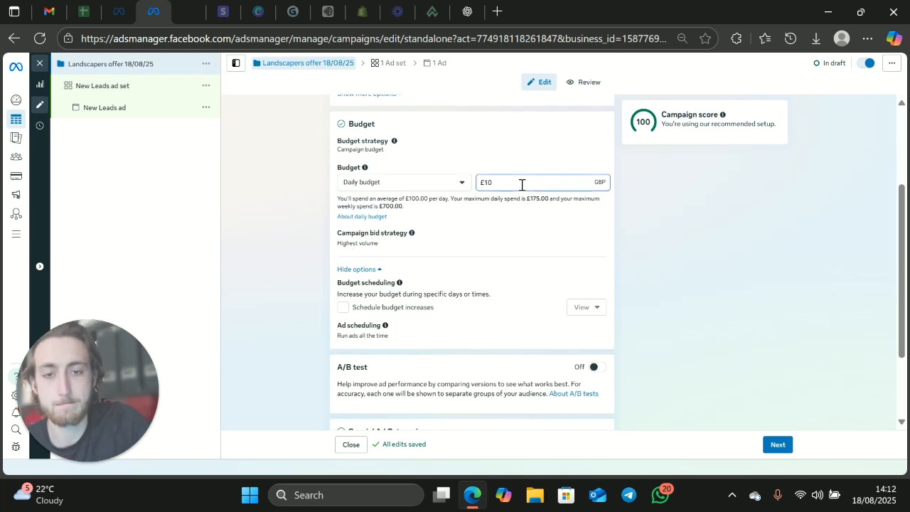
# - Return to the New Leads ad set and set its schedule's start time to 00:00
pyautogui.click(150, 86)
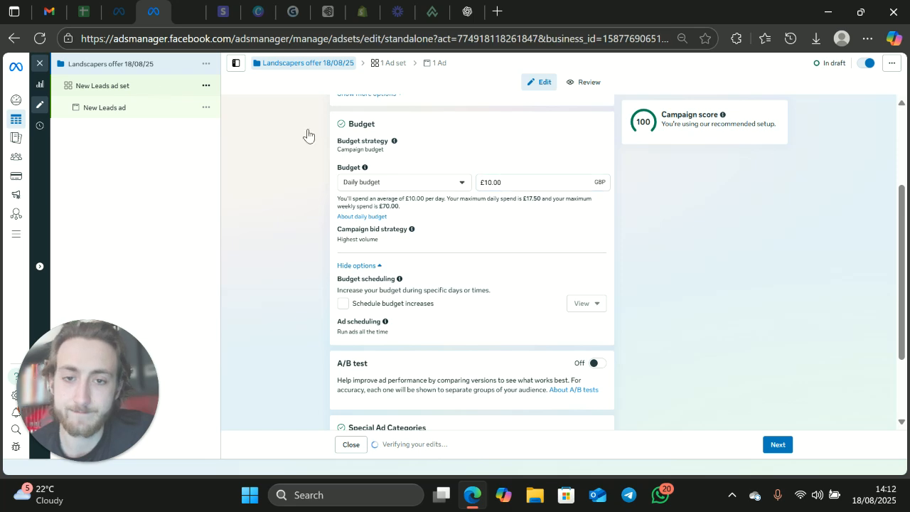
pyautogui.scroll(-5, 427, 213)
pyautogui.scroll(-5, 426, 218)
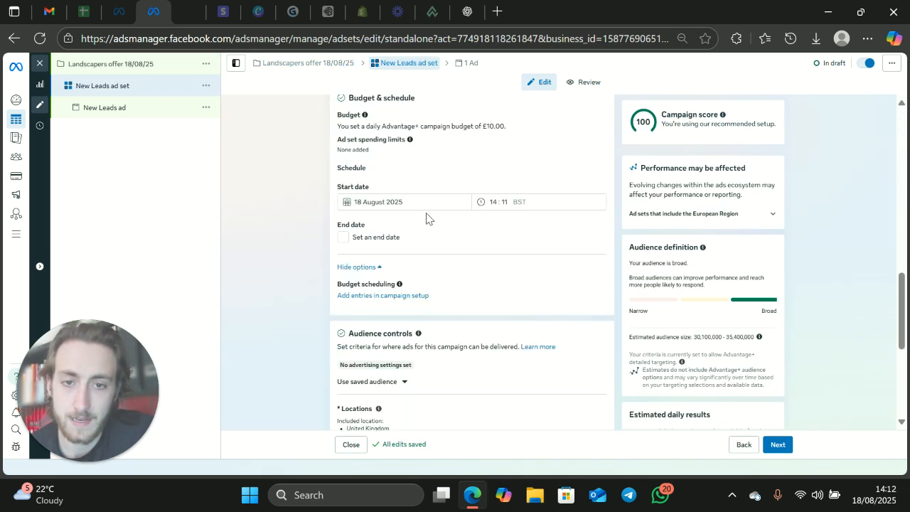
pyautogui.scroll(1, 426, 218)
pyautogui.click(492, 273)
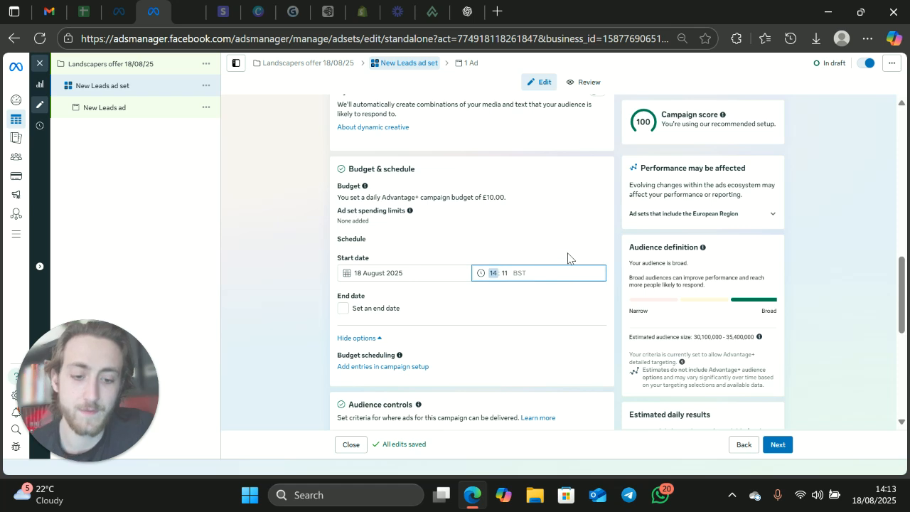
pyautogui.write('00')
pyautogui.click(504, 274)
pyautogui.write('00')
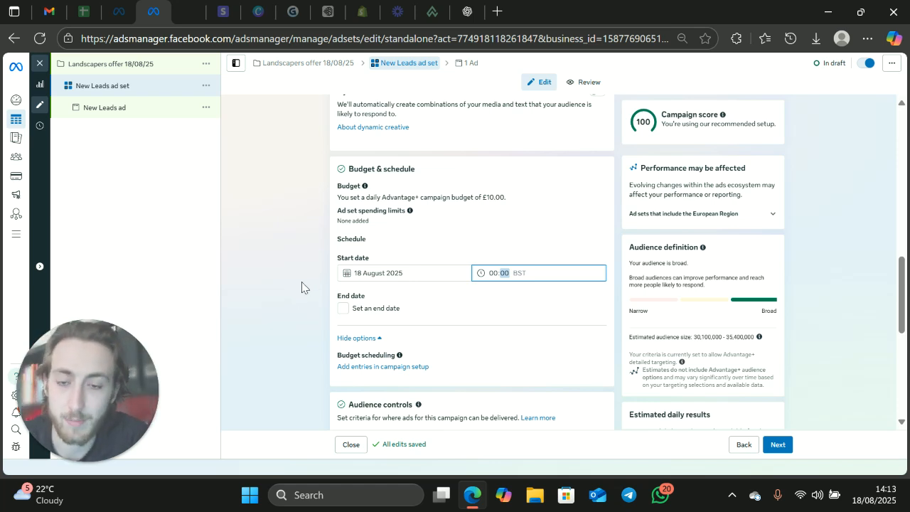
# - Replace the United Kingdom audience location with the city of London, England, in the audience controls
pyautogui.scroll(-2, 398, 313)
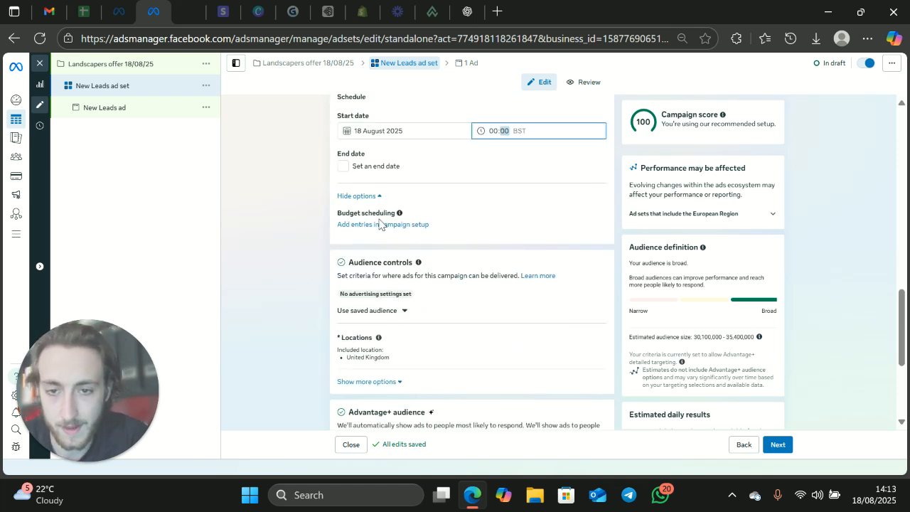
pyautogui.scroll(-1, 419, 273)
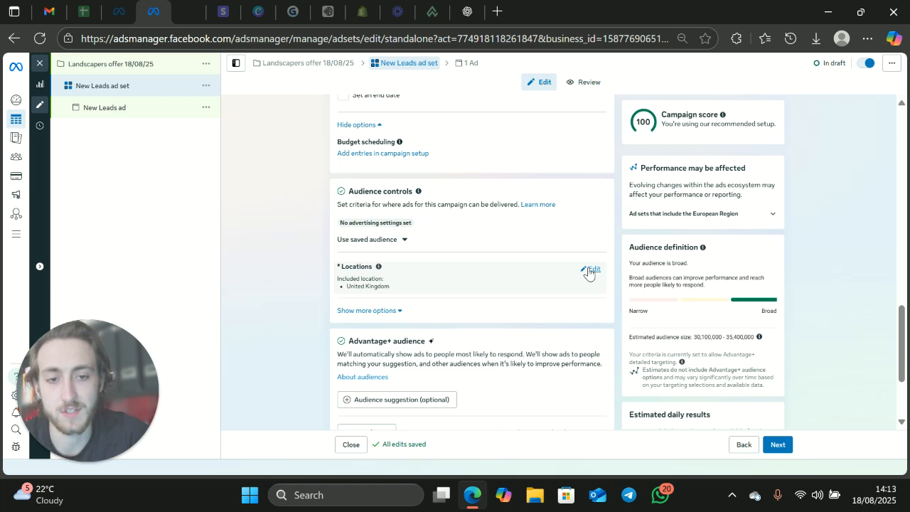
pyautogui.click(588, 272)
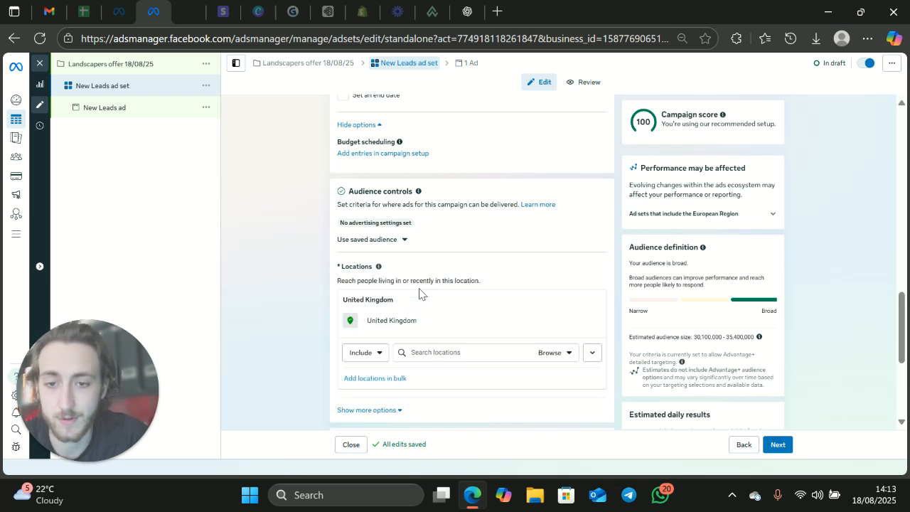
pyautogui.scroll(-1, 448, 284)
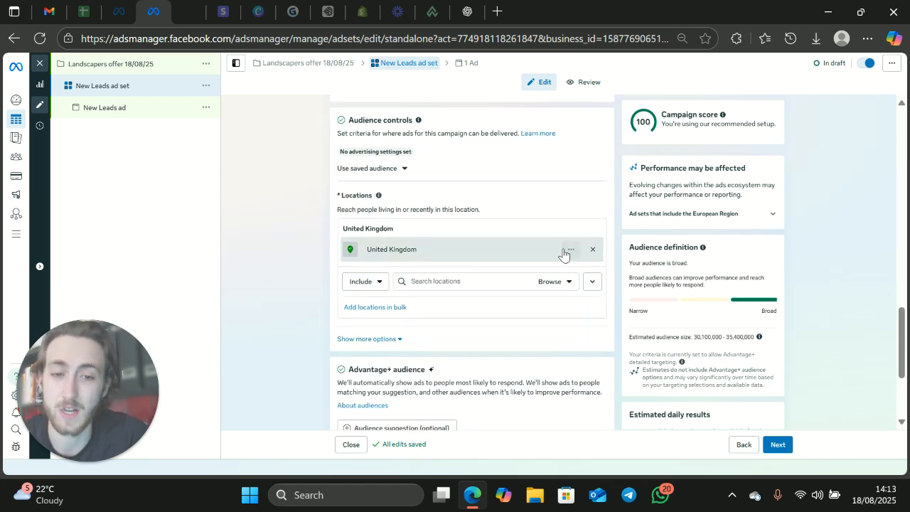
pyautogui.click(504, 255)
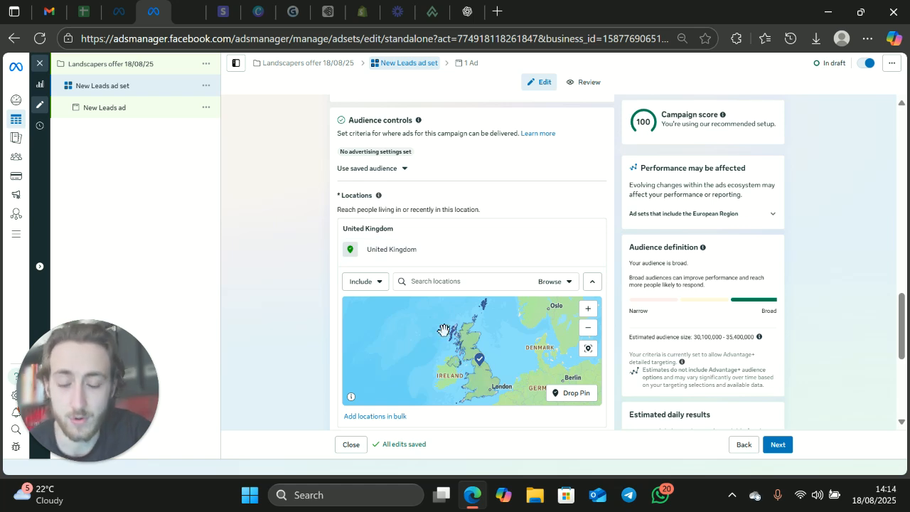
pyautogui.click(446, 281)
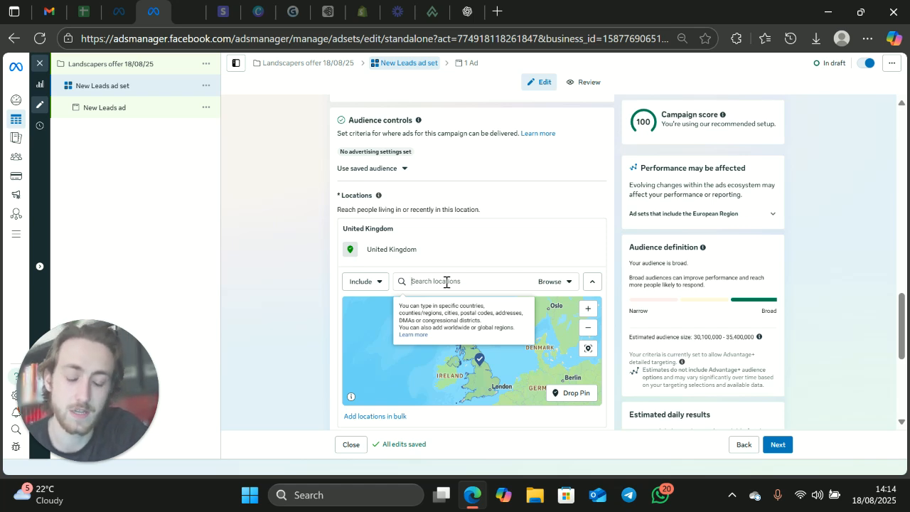
pyautogui.write('london')
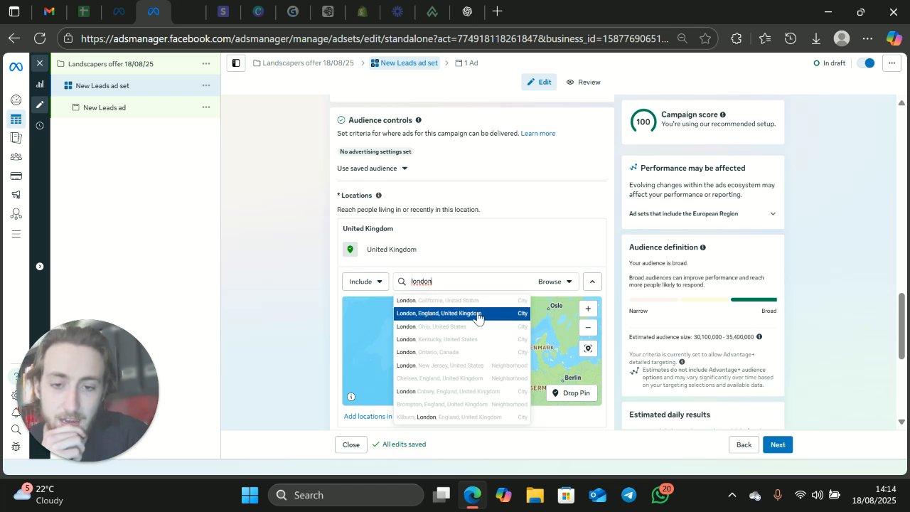
pyautogui.click(433, 314)
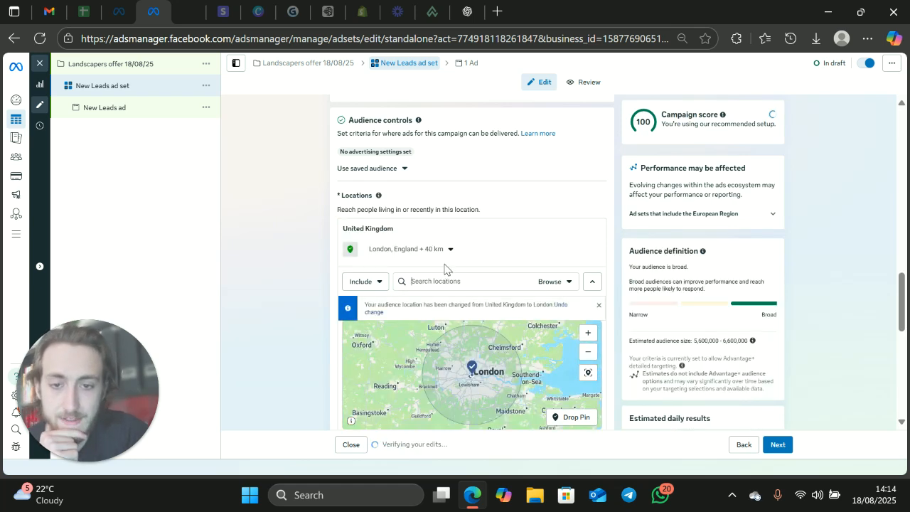
# - Try London targeting radii of 22 km and 80 km, and set the radius to 35 km
pyautogui.click(450, 250)
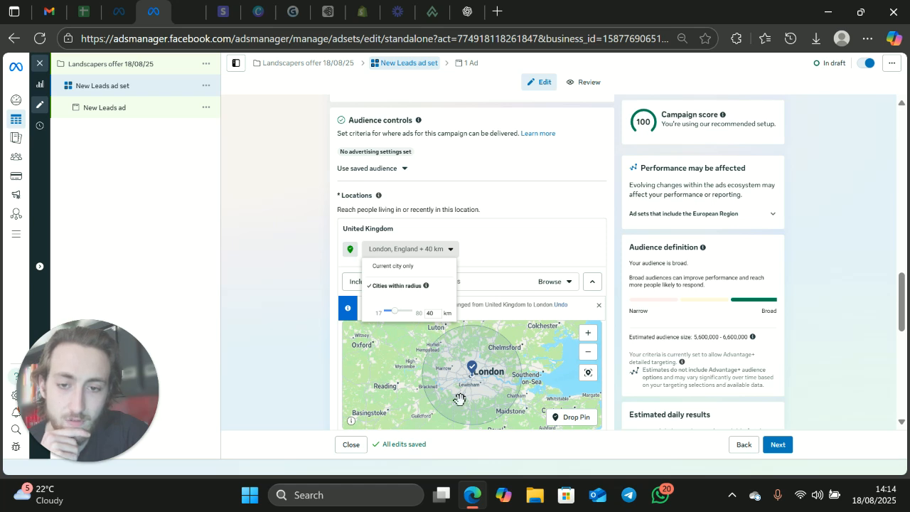
pyautogui.moveTo(395, 317); pyautogui.dragTo(390, 313)
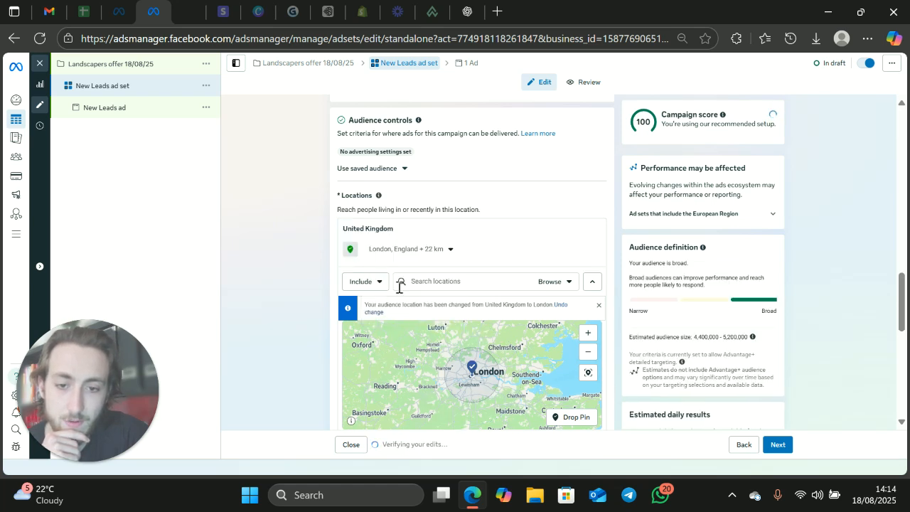
pyautogui.click(447, 254)
pyautogui.moveTo(386, 317); pyautogui.dragTo(497, 313)
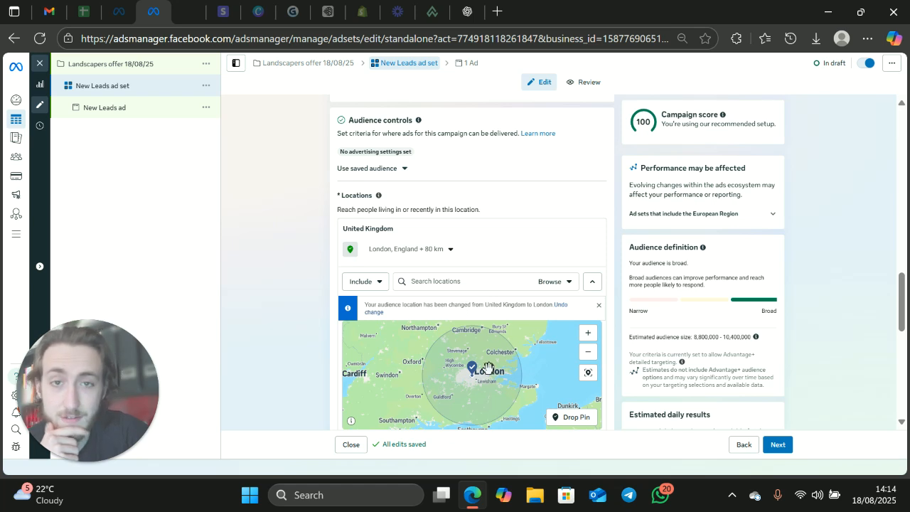
pyautogui.click(439, 252)
pyautogui.moveTo(415, 317); pyautogui.dragTo(393, 318)
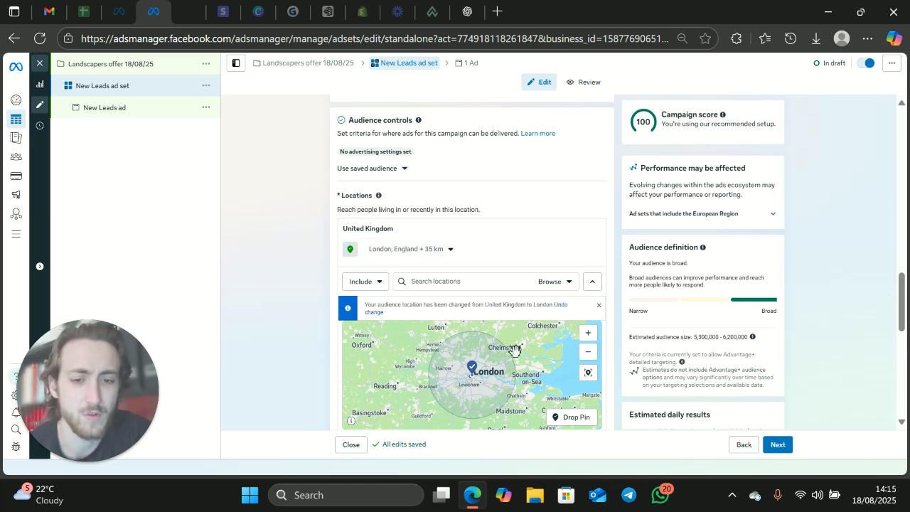
# - Add a second included location by dropping a map pin at Wick in northern Scotland, at about 58.44, -3.10
pyautogui.moveTo(507, 402); pyautogui.dragTo(508, 377)
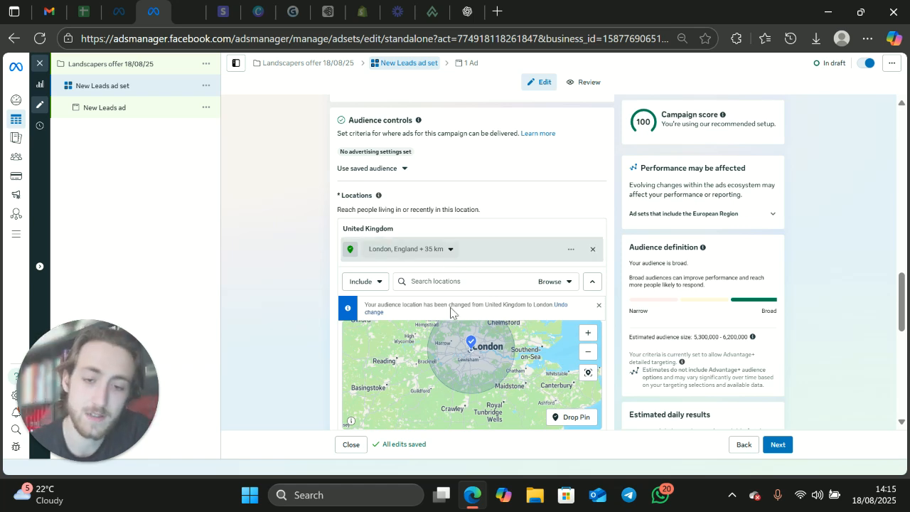
pyautogui.scroll(-3, 395, 349)
pyautogui.scroll(-2, 392, 348)
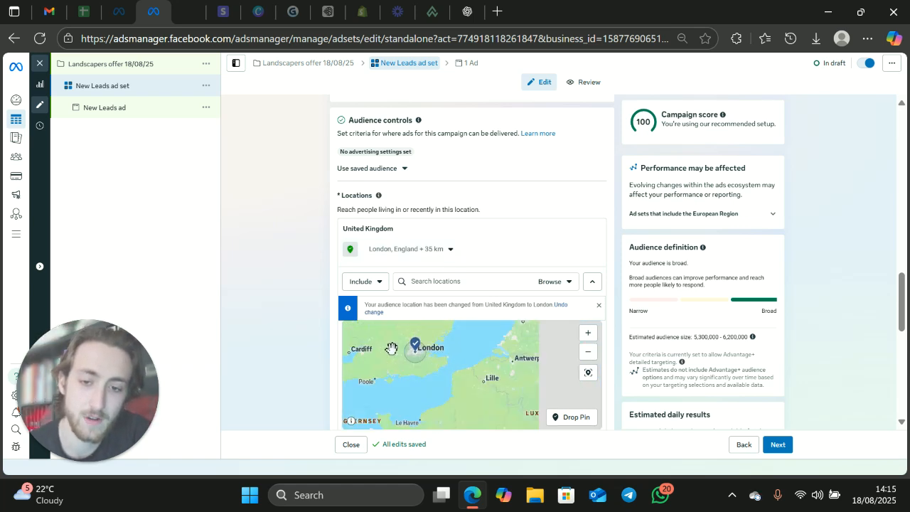
pyautogui.moveTo(390, 346); pyautogui.dragTo(470, 406)
pyautogui.scroll(-1, 466, 369)
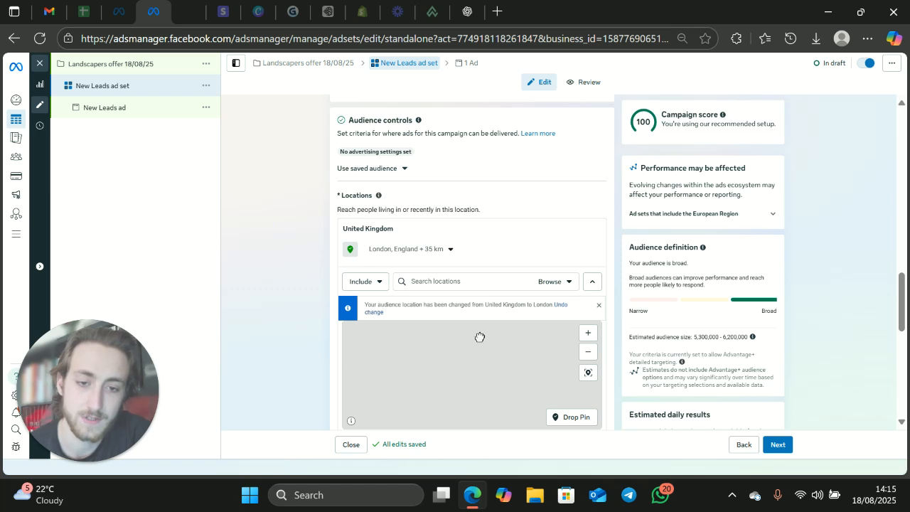
pyautogui.moveTo(511, 379); pyautogui.dragTo(459, 360)
pyautogui.scroll(-5, 486, 399)
pyautogui.scroll(5, 483, 359)
pyautogui.scroll(4, 509, 393)
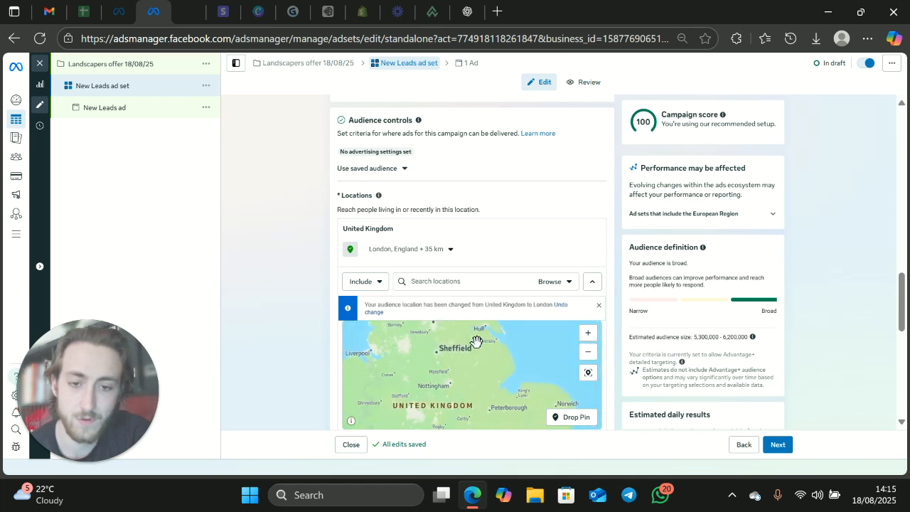
pyautogui.moveTo(487, 390); pyautogui.dragTo(487, 416)
pyautogui.moveTo(444, 328); pyautogui.dragTo(463, 426)
pyautogui.moveTo(455, 355); pyautogui.dragTo(473, 421)
pyautogui.moveTo(450, 337); pyautogui.dragTo(466, 415)
pyautogui.moveTo(450, 362); pyautogui.dragTo(461, 390)
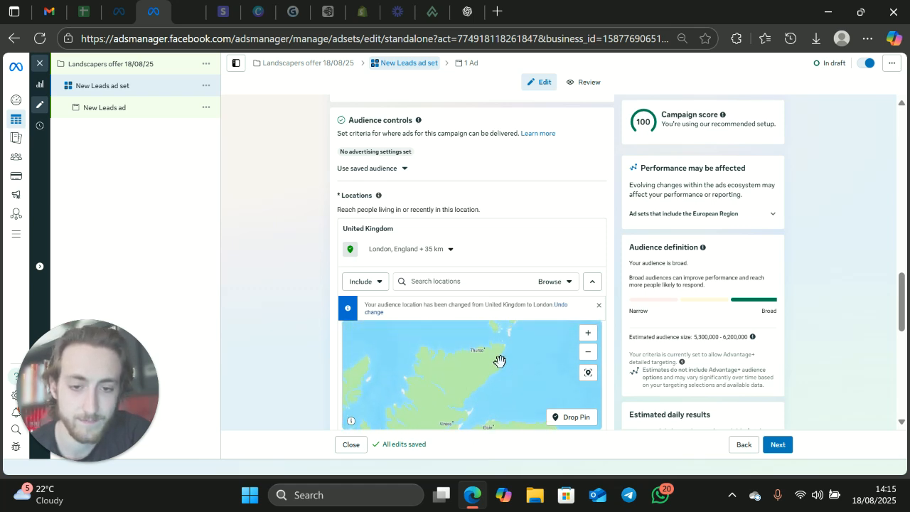
pyautogui.scroll(3, 499, 361)
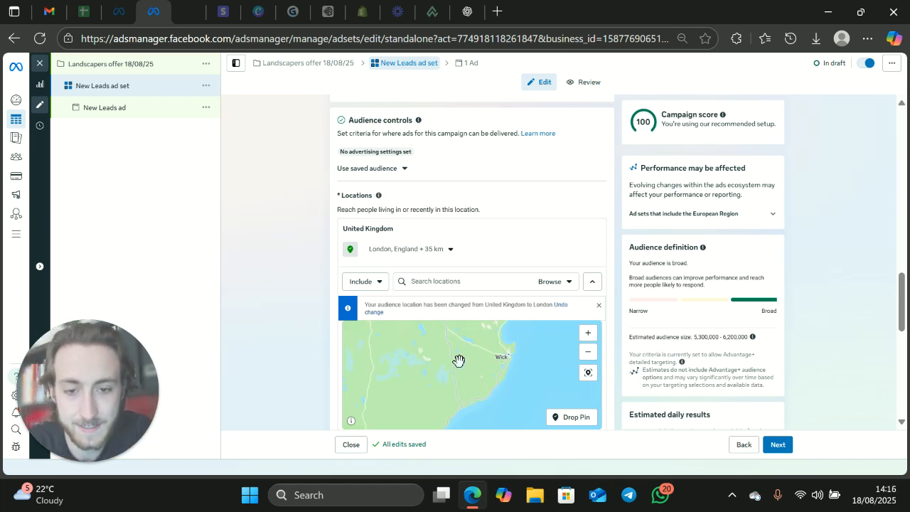
pyautogui.click(571, 416)
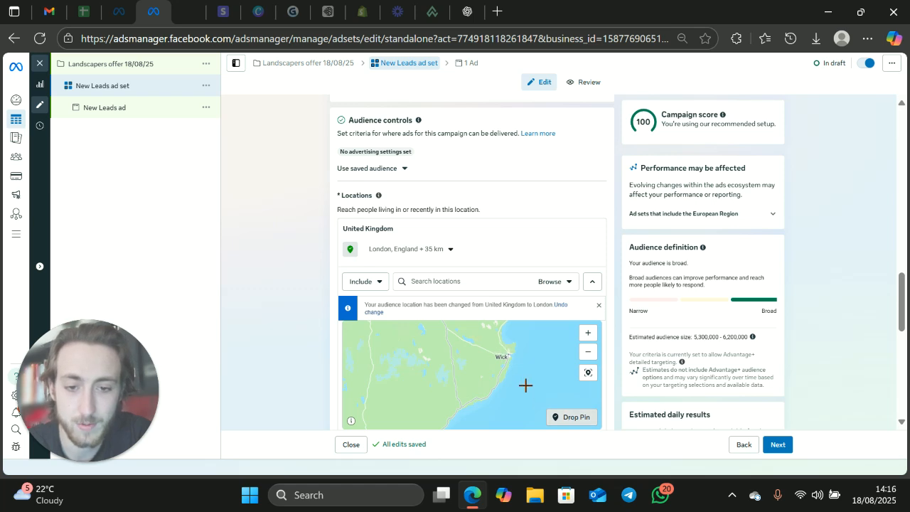
pyautogui.click(508, 351)
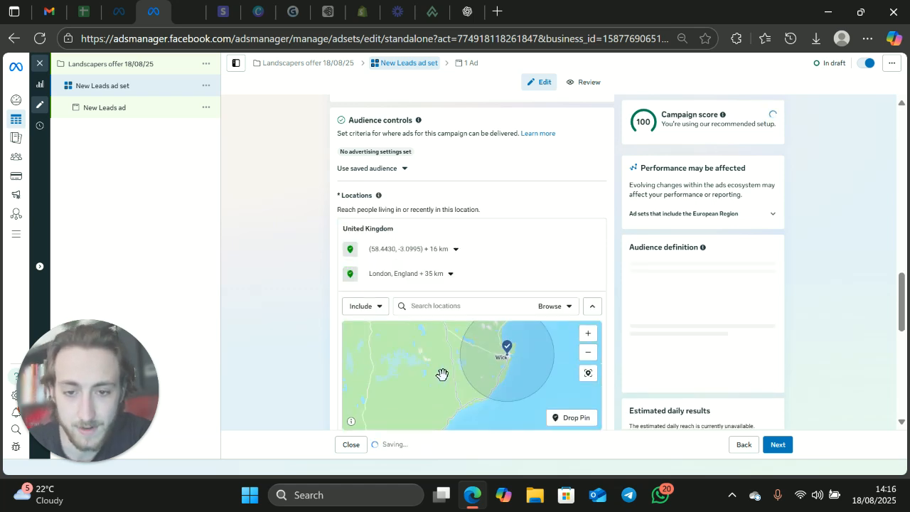
# - Remove London from the included locations and set the Wick pin's targeting radius to 80 km
pyautogui.click(592, 274)
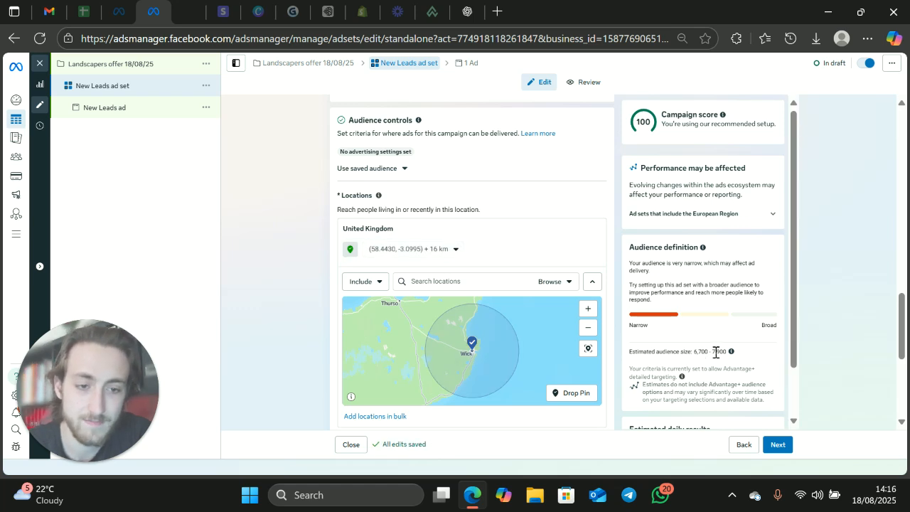
pyautogui.click(455, 250)
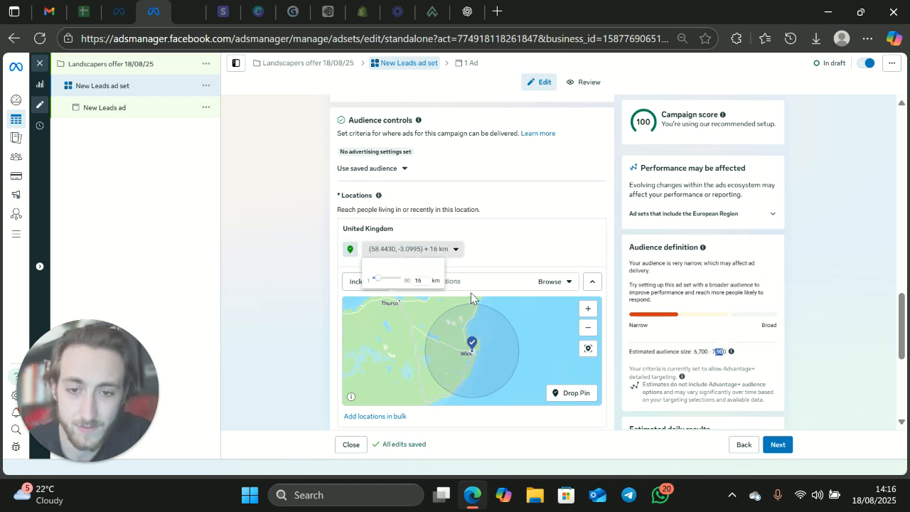
pyautogui.moveTo(377, 279); pyautogui.dragTo(449, 280)
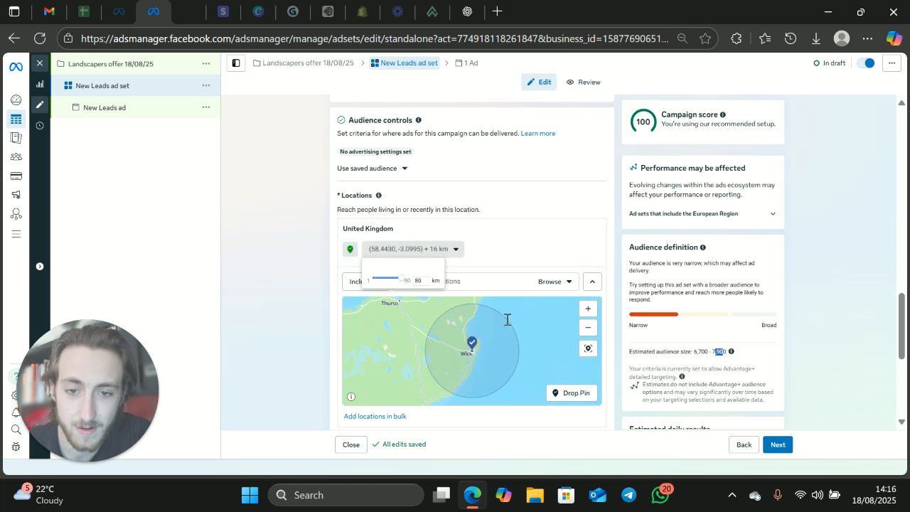
pyautogui.moveTo(715, 351); pyautogui.dragTo(753, 375)
pyautogui.click(706, 331)
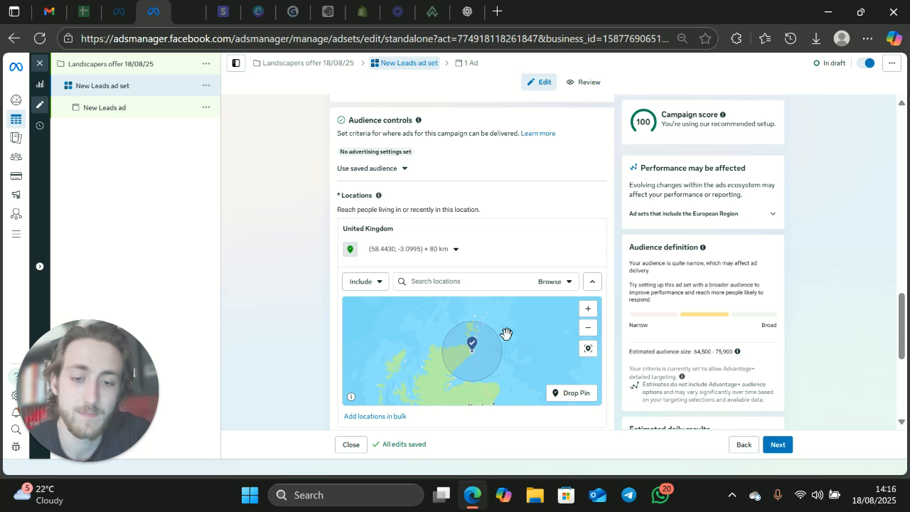
# - Examine the estimated audience size and how it is calculated, comparing the targeted area with the map of Britain down to London
pyautogui.moveTo(516, 380); pyautogui.dragTo(510, 321)
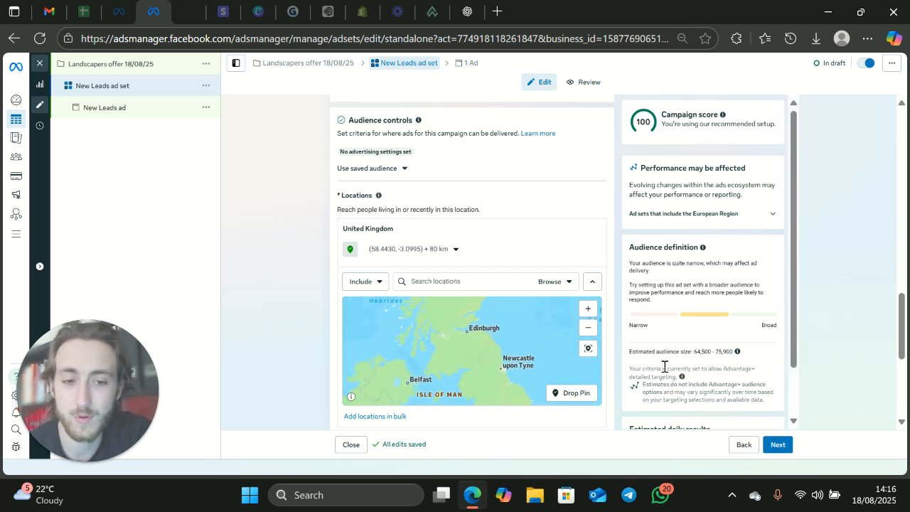
pyautogui.moveTo(637, 351); pyautogui.dragTo(739, 352)
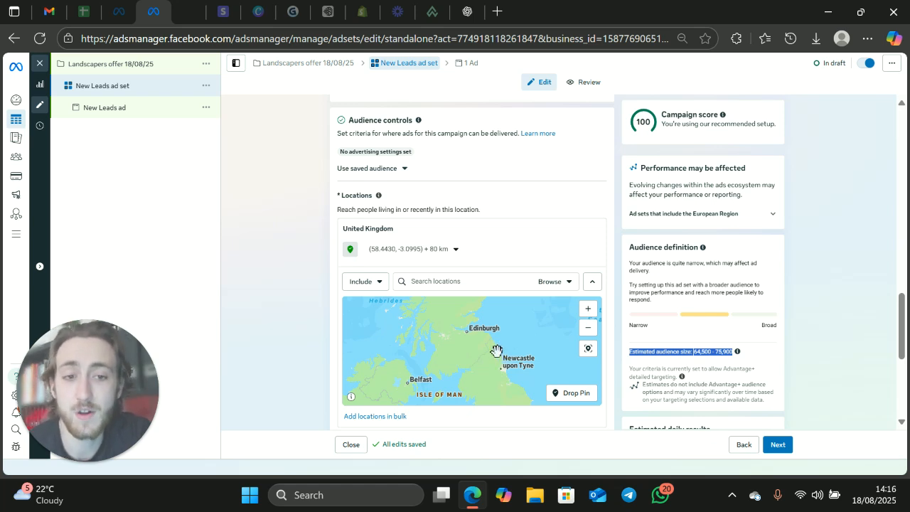
pyautogui.moveTo(509, 364); pyautogui.dragTo(480, 316)
pyautogui.moveTo(488, 349); pyautogui.dragTo(455, 293)
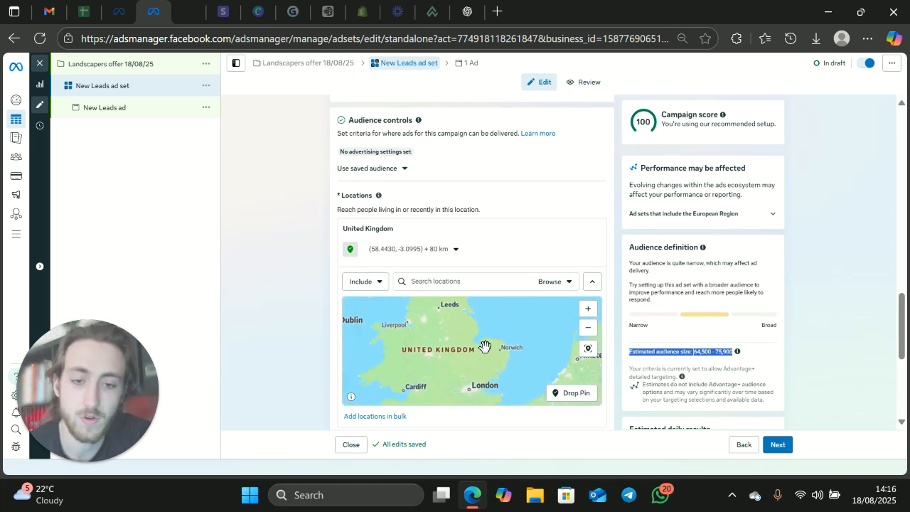
pyautogui.moveTo(490, 353); pyautogui.dragTo(476, 334)
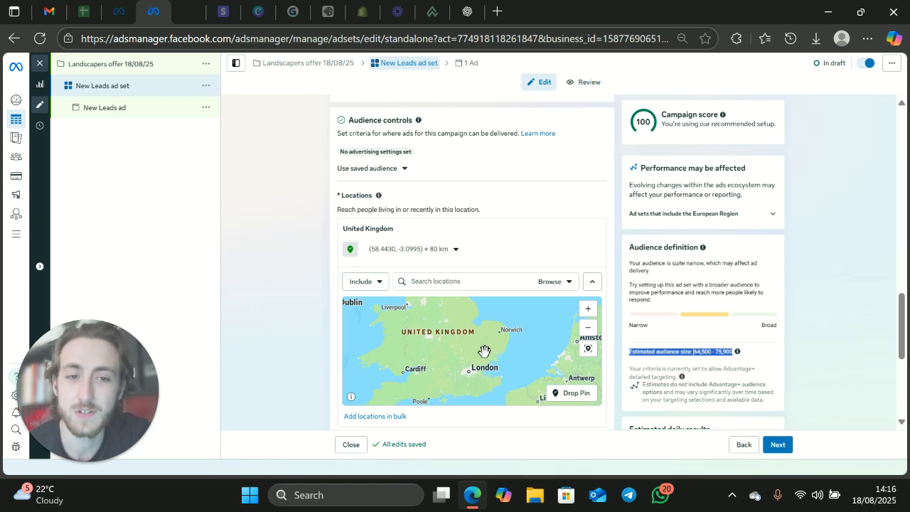
pyautogui.click(744, 360)
pyautogui.moveTo(716, 351); pyautogui.dragTo(739, 355)
pyautogui.moveTo(737, 351)
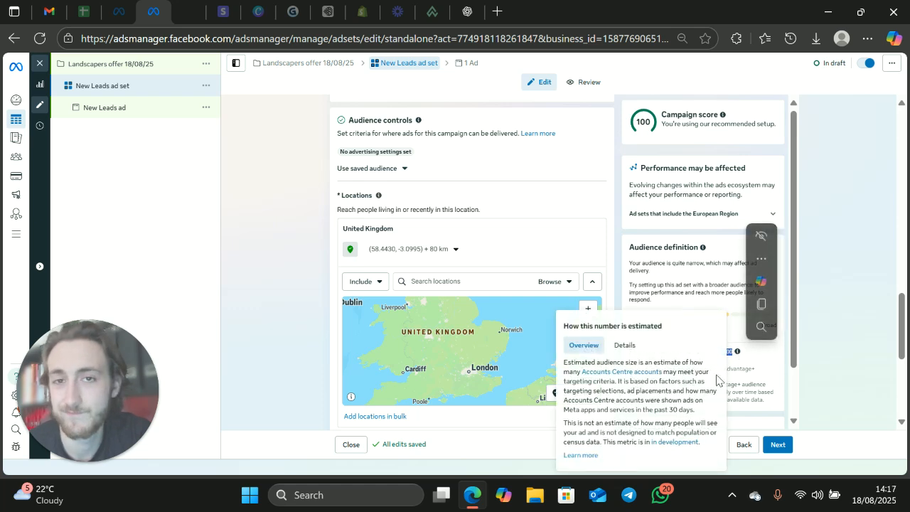
pyautogui.click(660, 367)
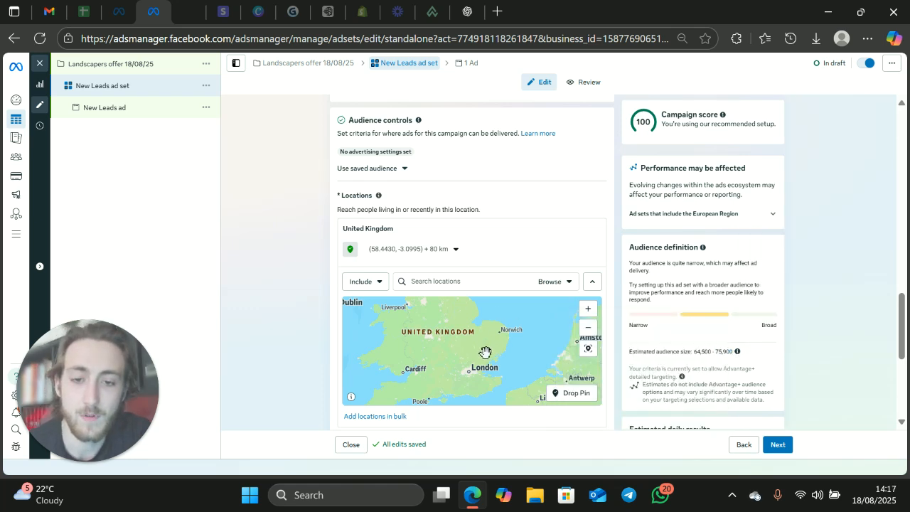
pyautogui.scroll(4, 485, 347)
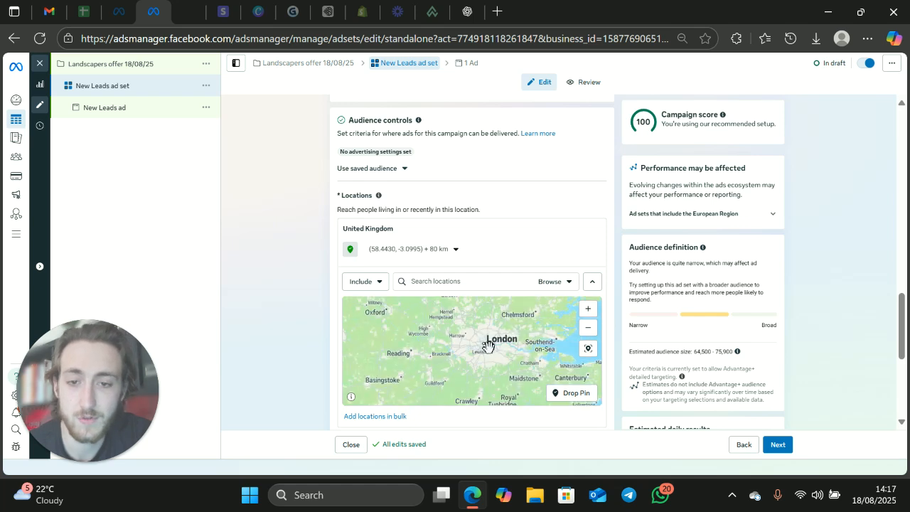
pyautogui.scroll(2, 490, 340)
pyautogui.moveTo(482, 323); pyautogui.dragTo(481, 364)
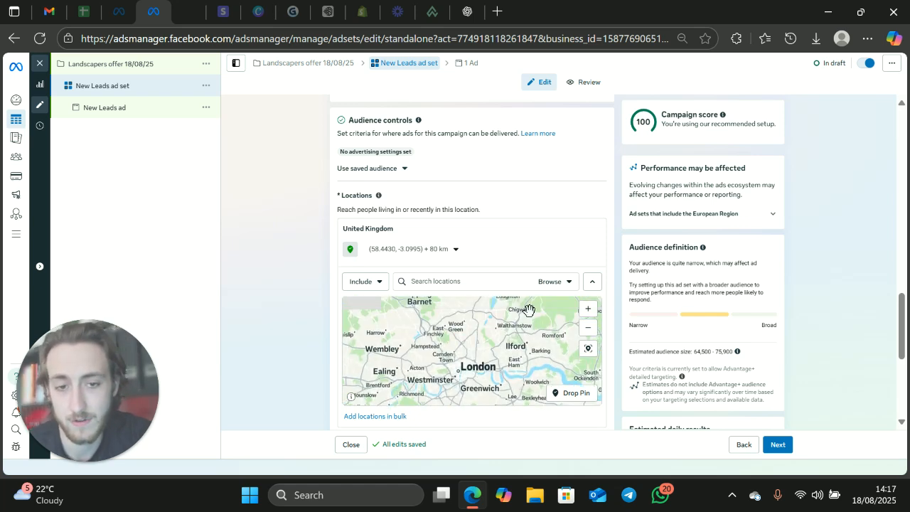
pyautogui.moveTo(596, 246)
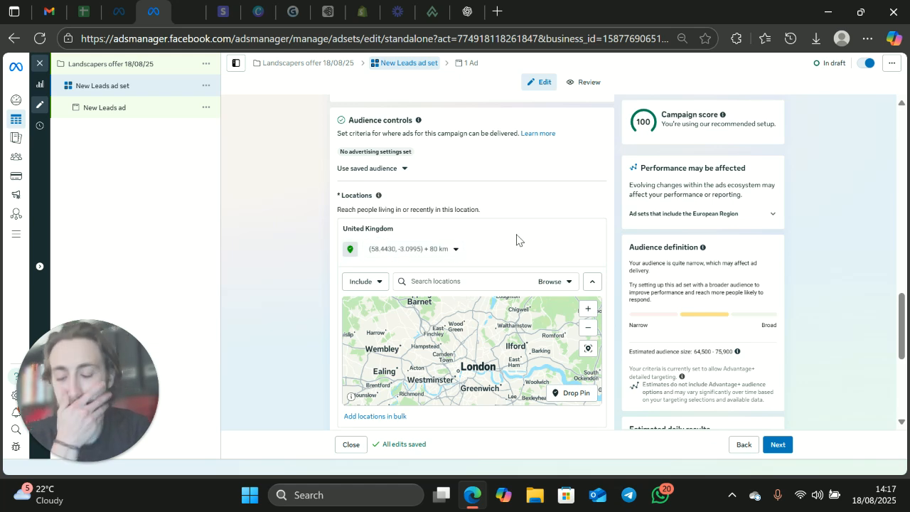
# - Switch the ad set from Advantage+ audience to the original audience options and confirm the change
pyautogui.scroll(-2, 491, 285)
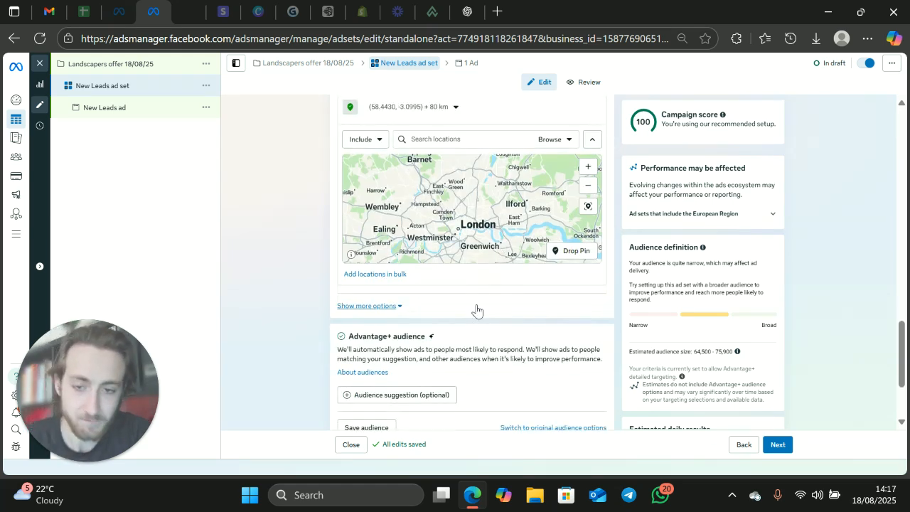
pyautogui.scroll(-2, 477, 311)
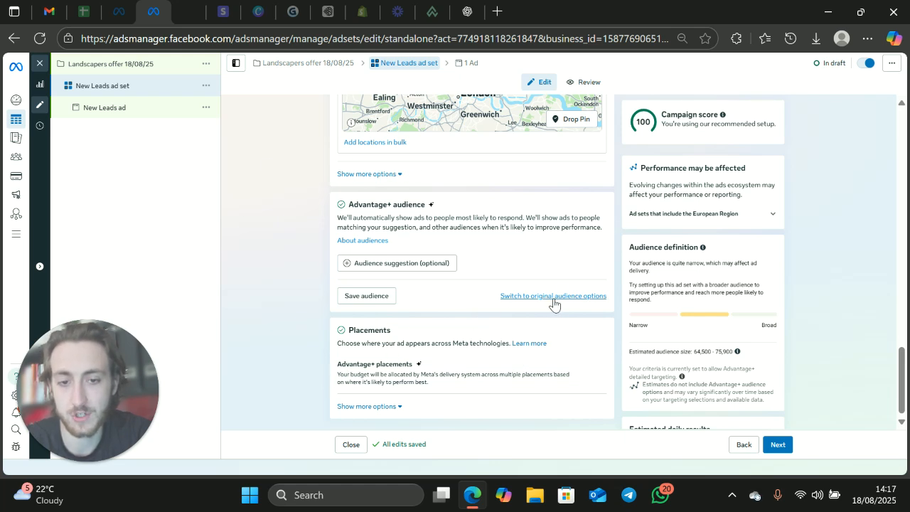
pyautogui.click(550, 299)
pyautogui.click(458, 264)
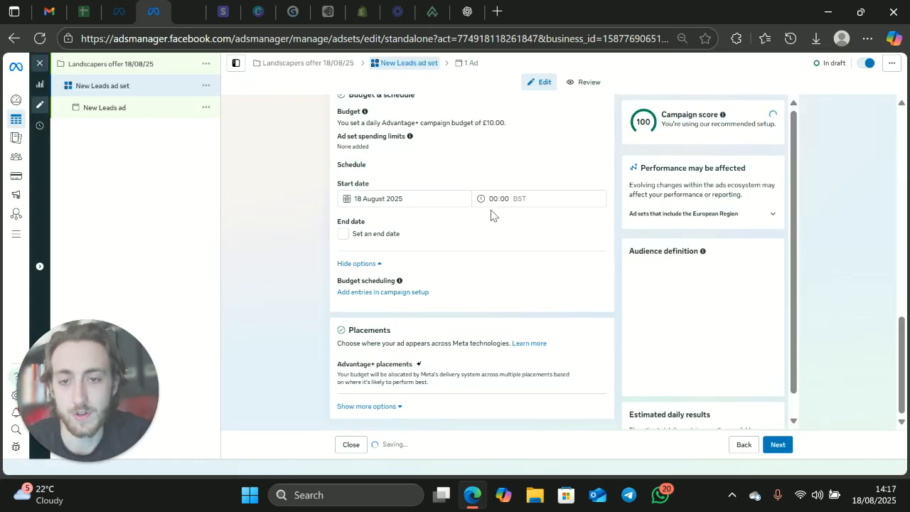
# - Open detailed targeting for editing, search for "landscapers" and "landscaper", and look through the suggested interests
pyautogui.scroll(-2, 483, 258)
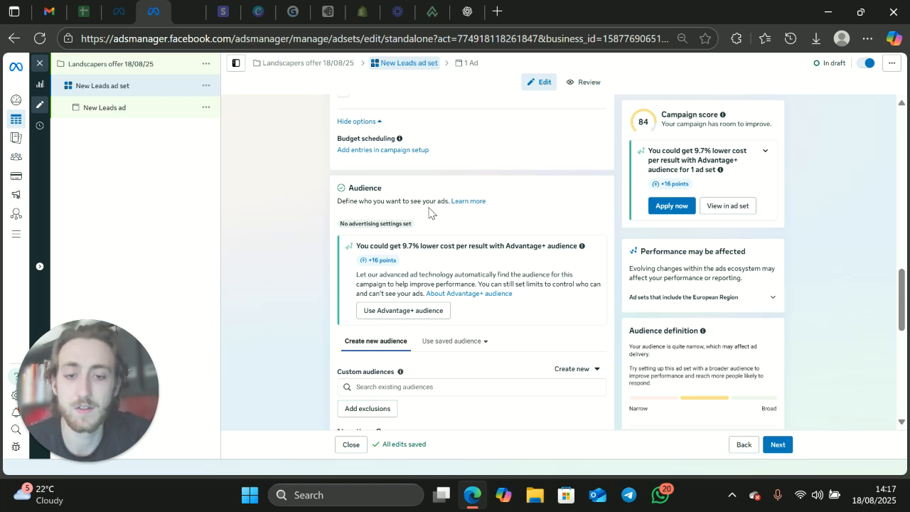
pyautogui.scroll(-2, 455, 240)
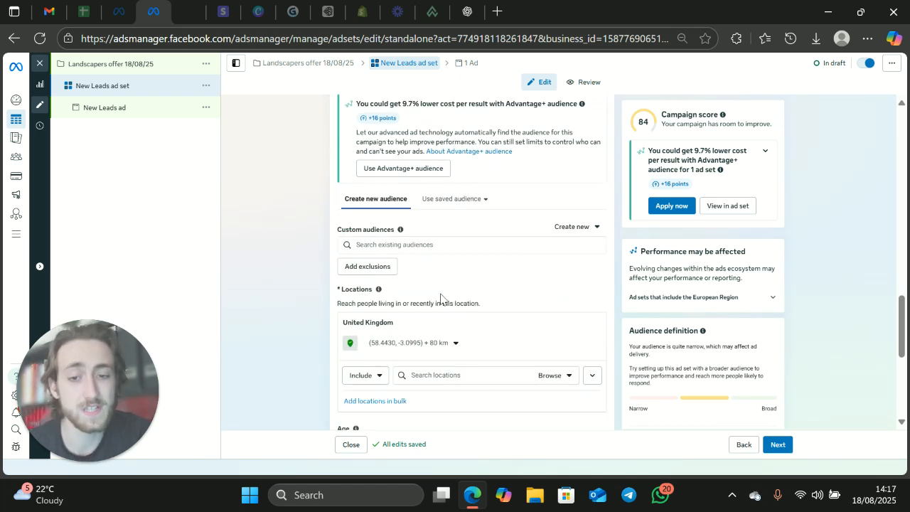
pyautogui.scroll(-3, 440, 297)
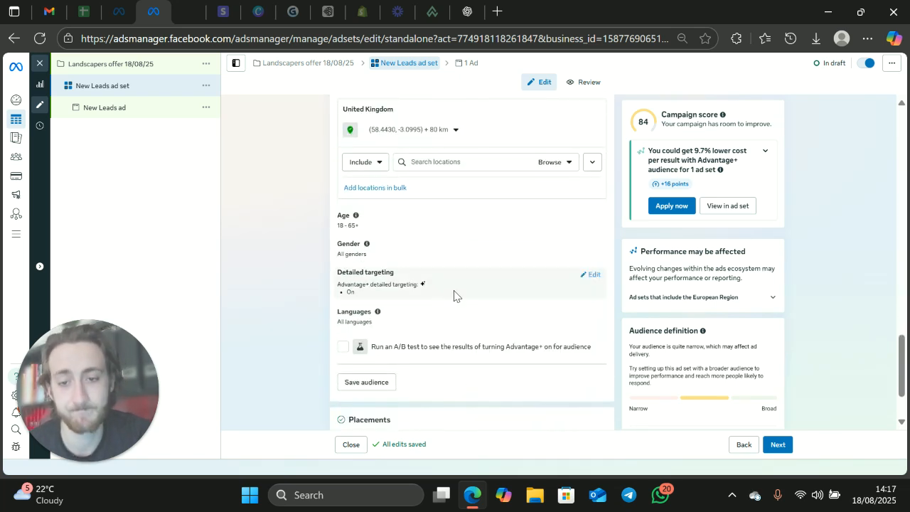
pyautogui.click(594, 276)
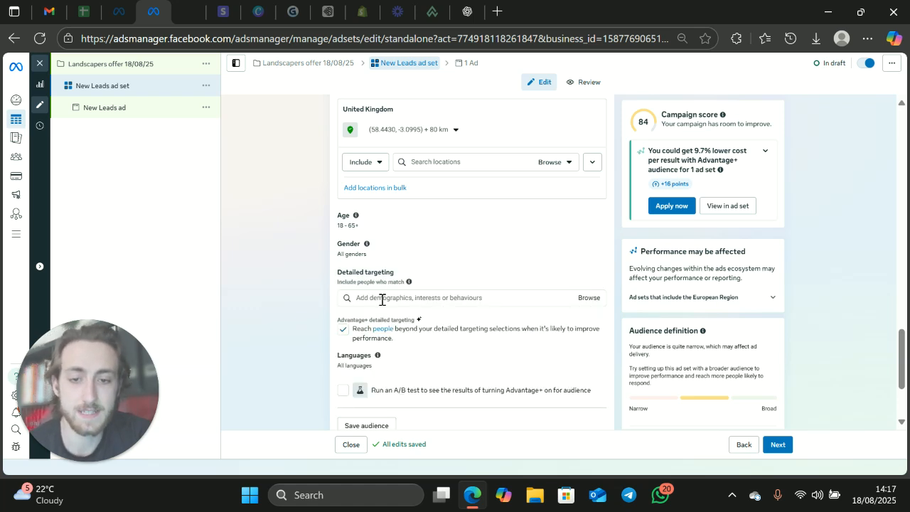
pyautogui.click(484, 299)
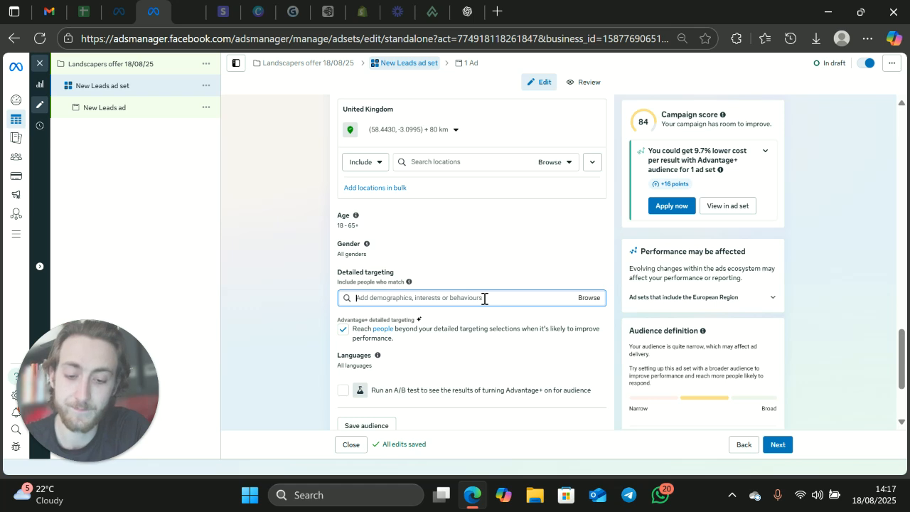
pyautogui.write('land')
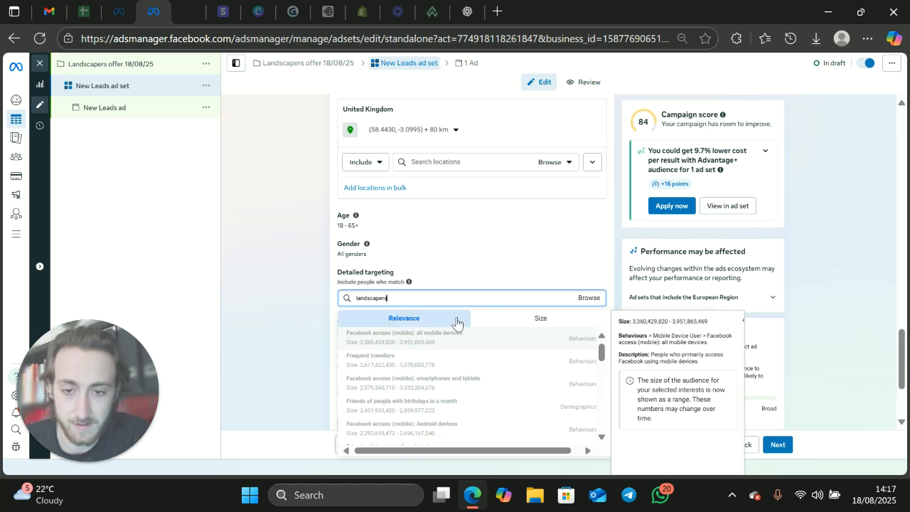
pyautogui.write('scape')
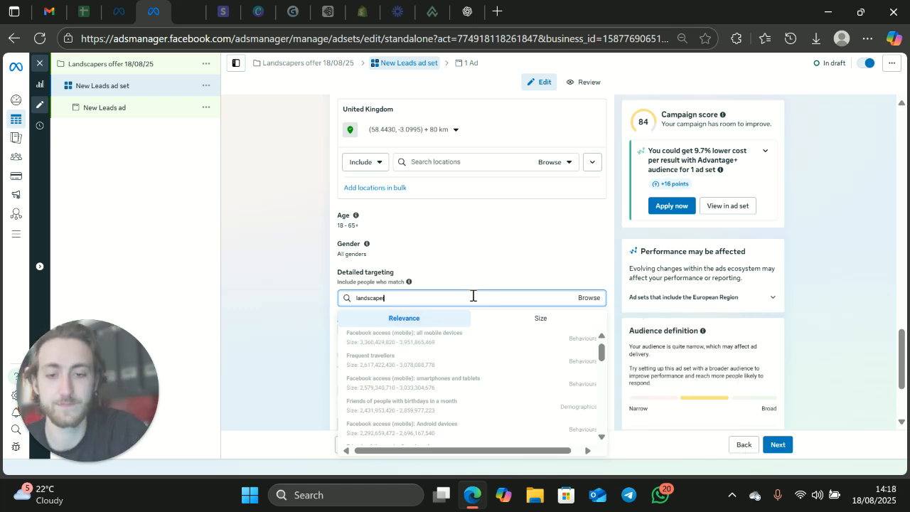
pyautogui.write('r')
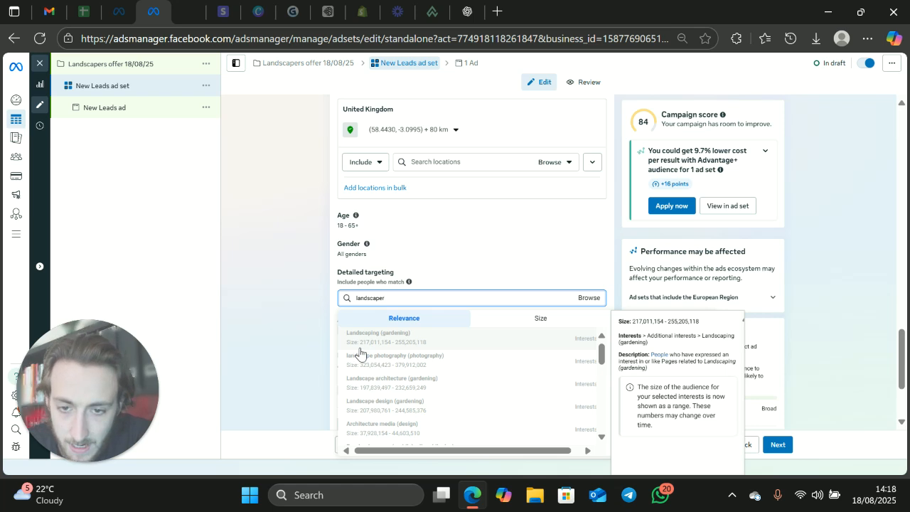
pyautogui.write('r')
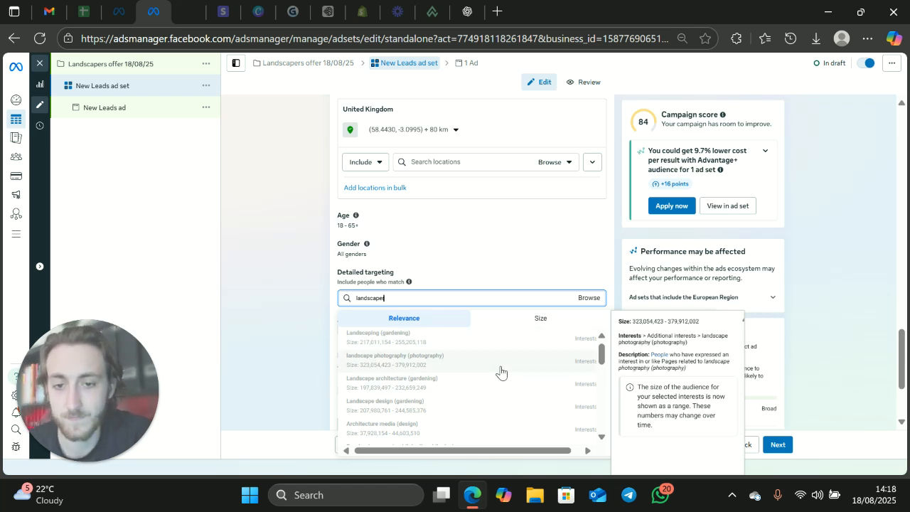
pyautogui.scroll(-10, 419, 380)
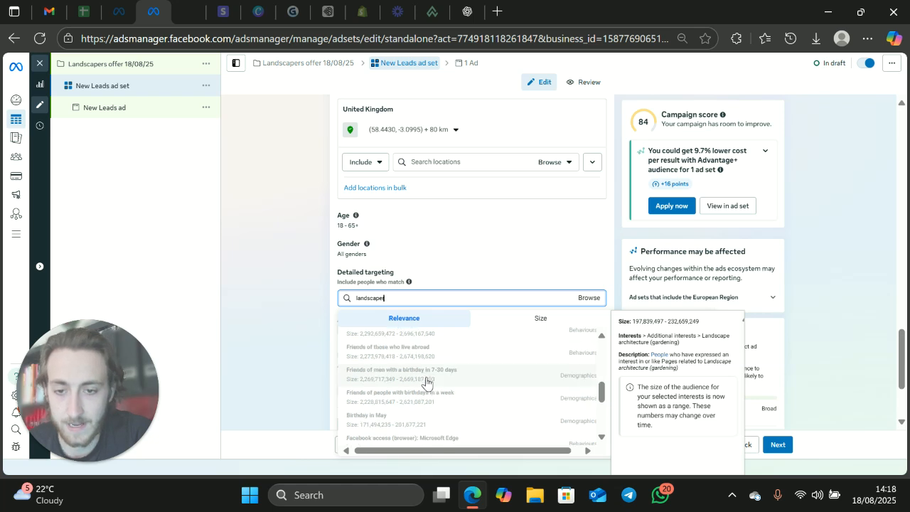
pyautogui.scroll(-1, 432, 437)
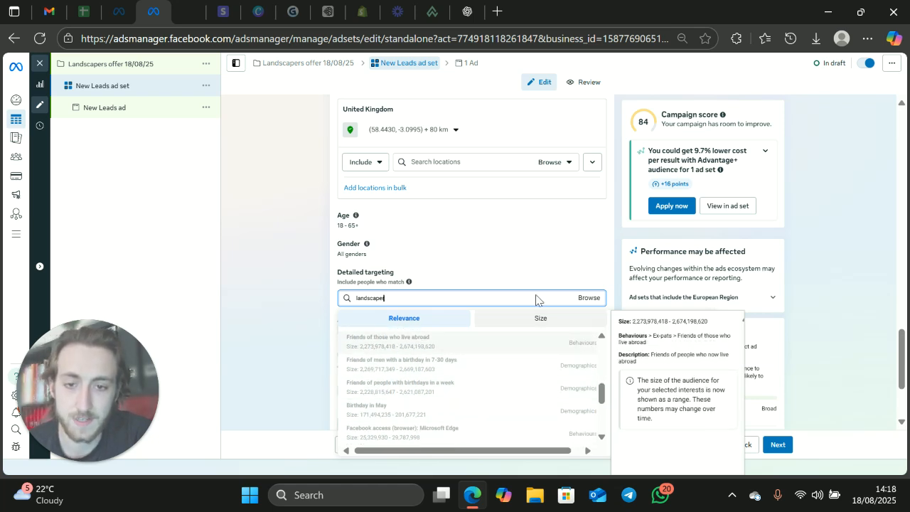
# - Clear the detailed targeting search text without adding any interest
pyautogui.press('BackSpace')
pyautogui.press('BackSpace')
pyautogui.press('BackSpace')
pyautogui.press('BackSpace')
pyautogui.press('BackSpace')
pyautogui.press('BackSpace')
pyautogui.press('BackSpace')
pyautogui.press('BackSpace')
pyautogui.press('BackSpace')
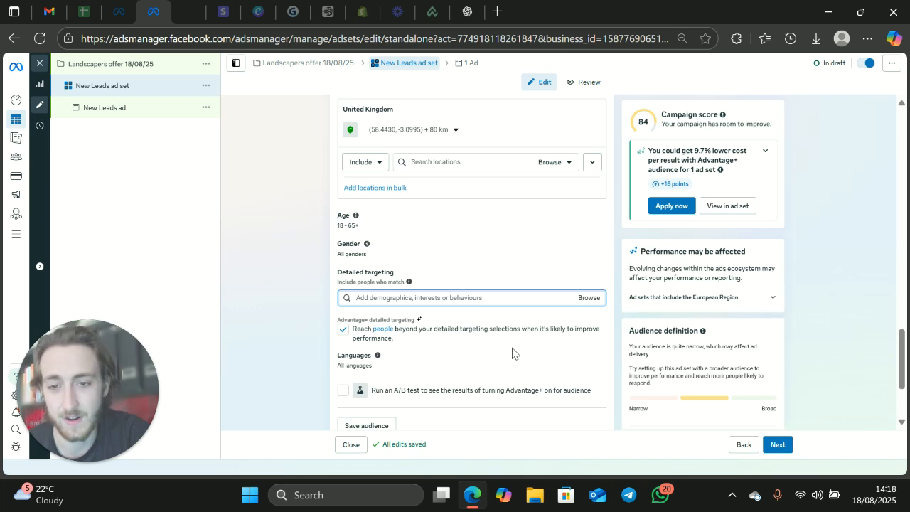
pyautogui.scroll(-2, 504, 334)
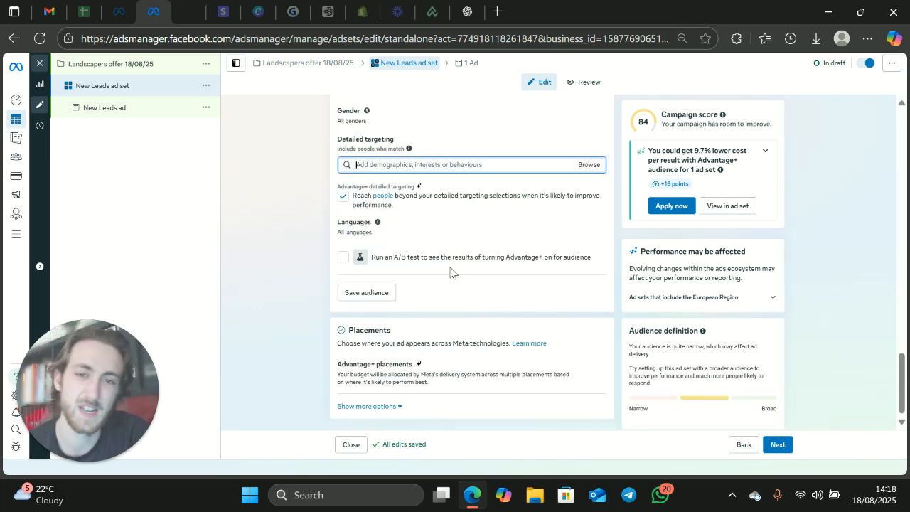
pyautogui.moveTo(439, 266)
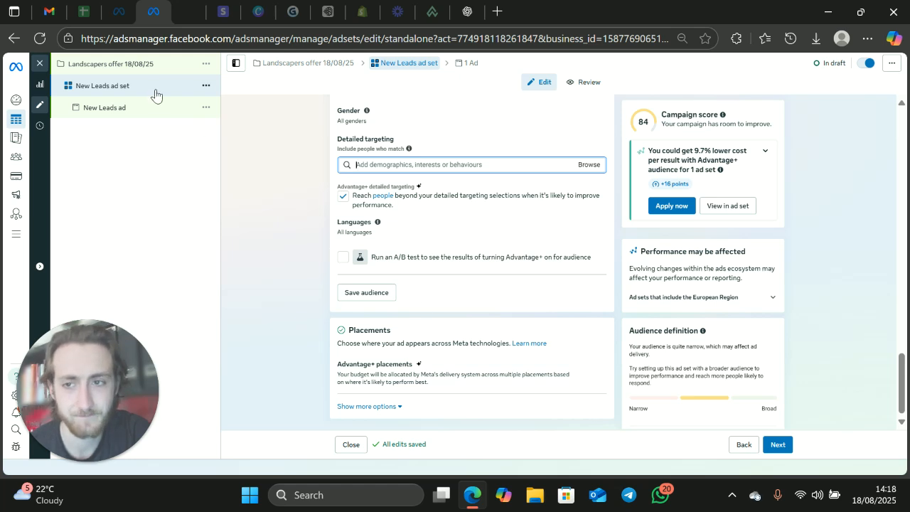
# - Open the New Leads ad and review its name, Facebook Page and Instagram account settings
pyautogui.click(145, 112)
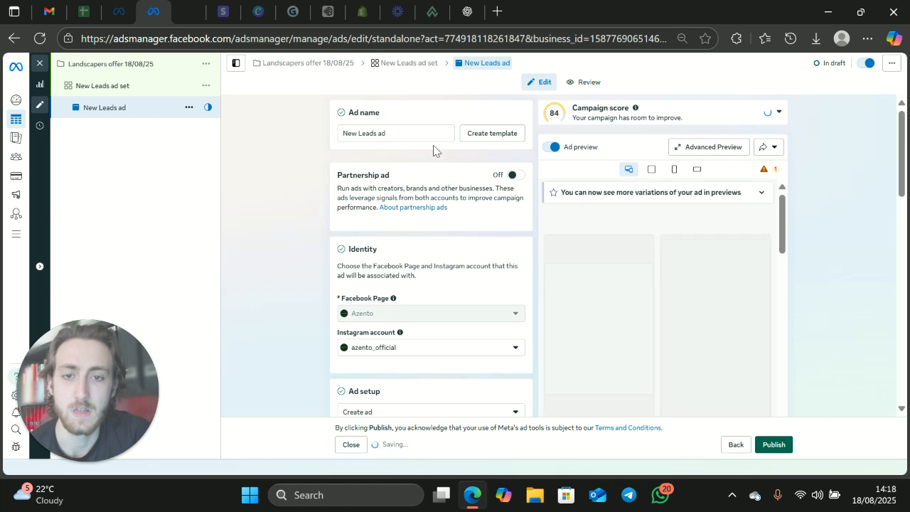
pyautogui.moveTo(419, 133); pyautogui.dragTo(326, 138)
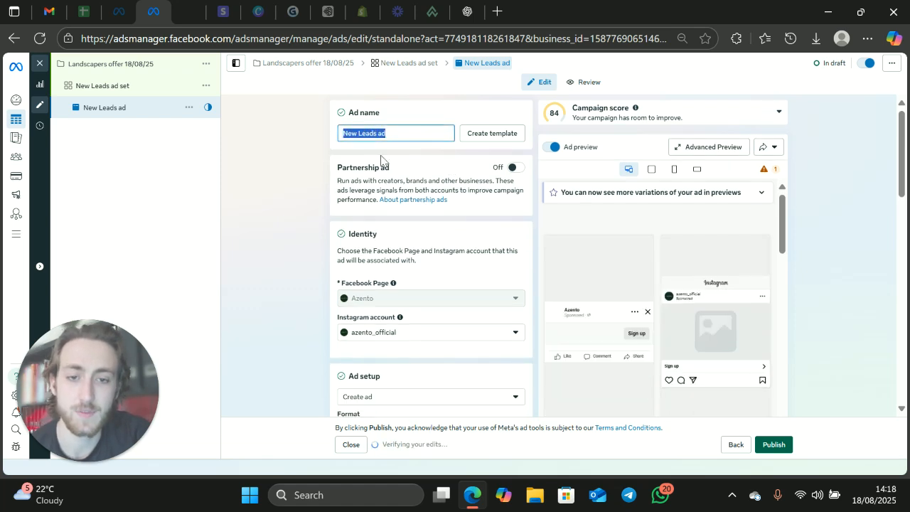
pyautogui.click(438, 160)
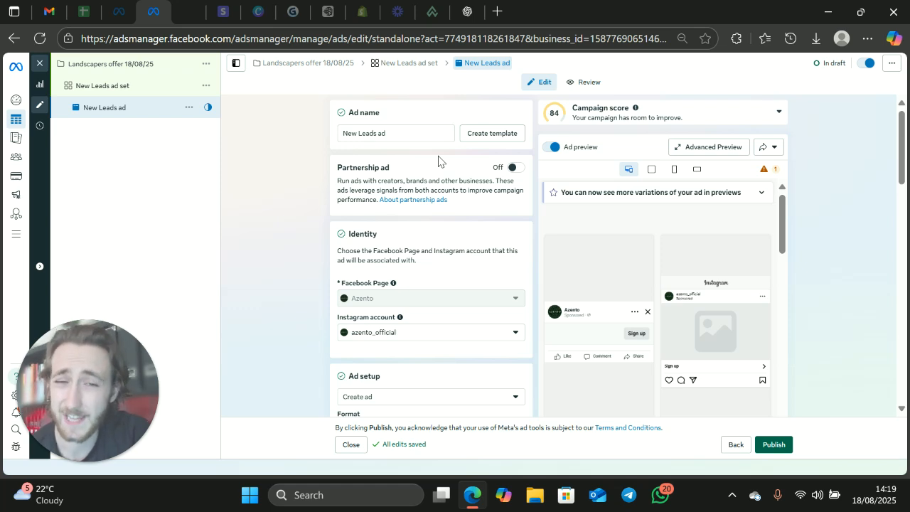
pyautogui.scroll(-1, 438, 160)
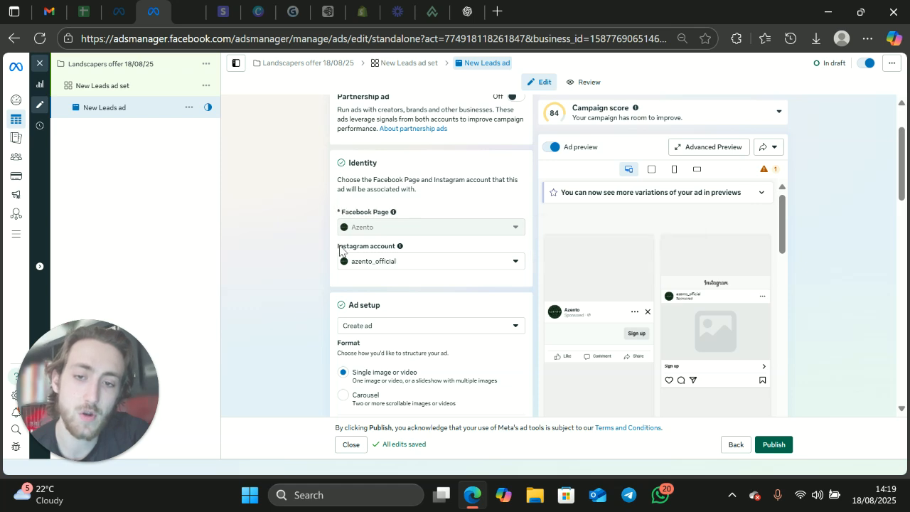
pyautogui.moveTo(339, 247); pyautogui.dragTo(406, 250)
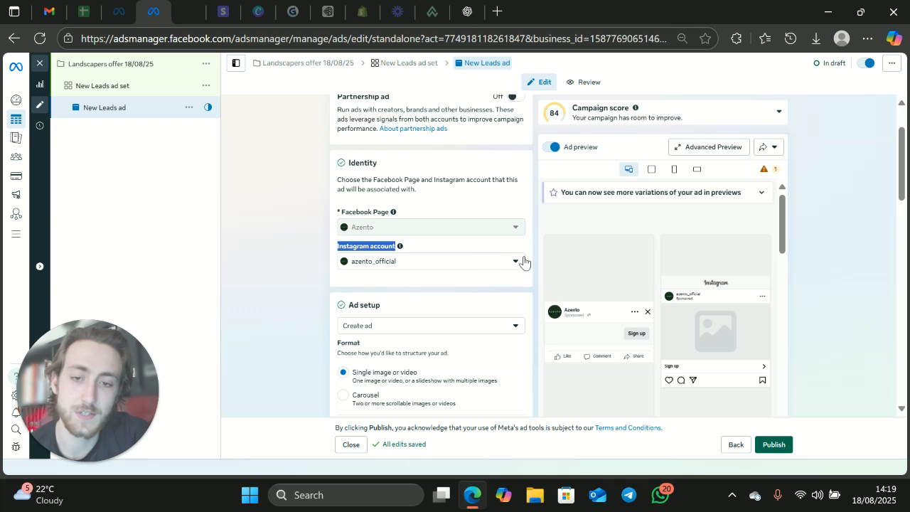
pyautogui.click(455, 248)
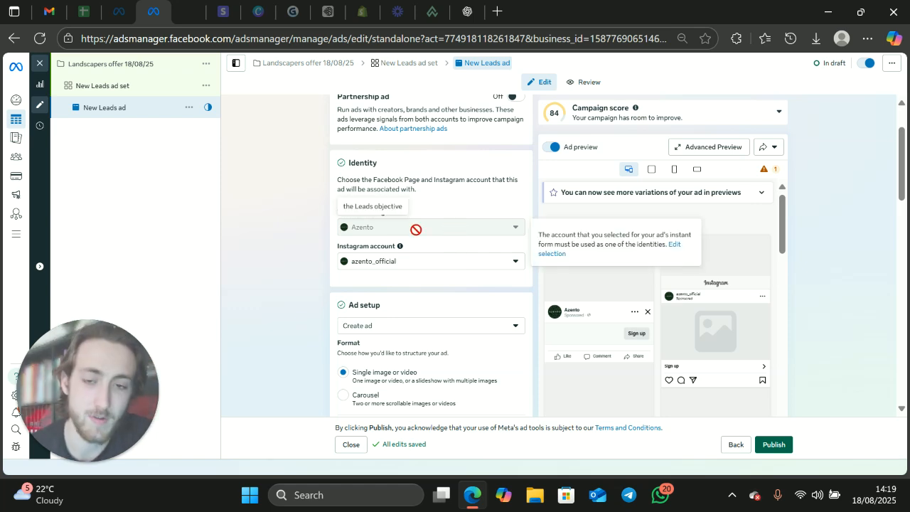
pyautogui.moveTo(331, 211); pyautogui.dragTo(412, 211)
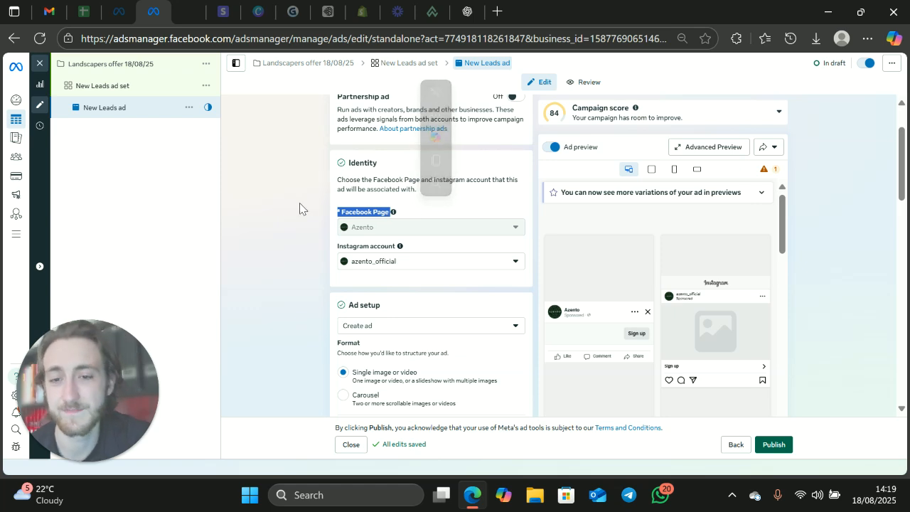
# - Switch the ad format to Carousel and back to Single image or video to compare the two options
pyautogui.scroll(-2, 432, 271)
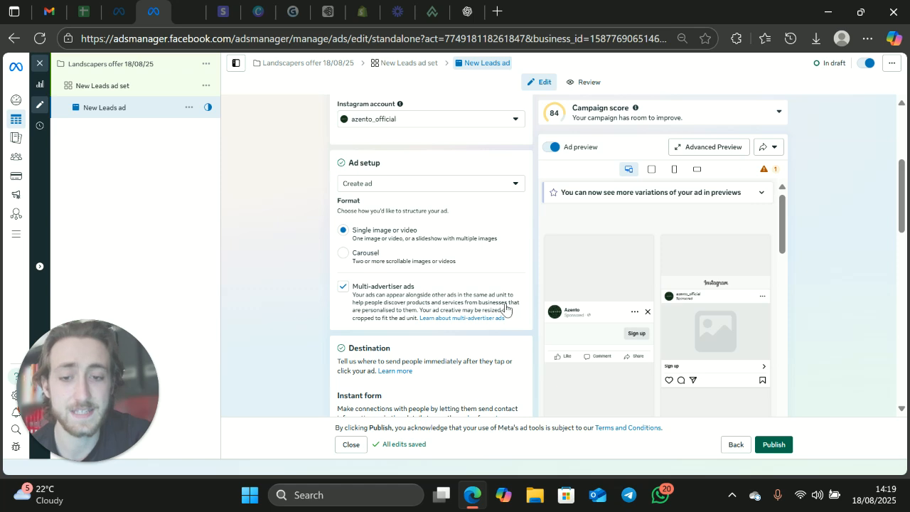
pyautogui.click(342, 253)
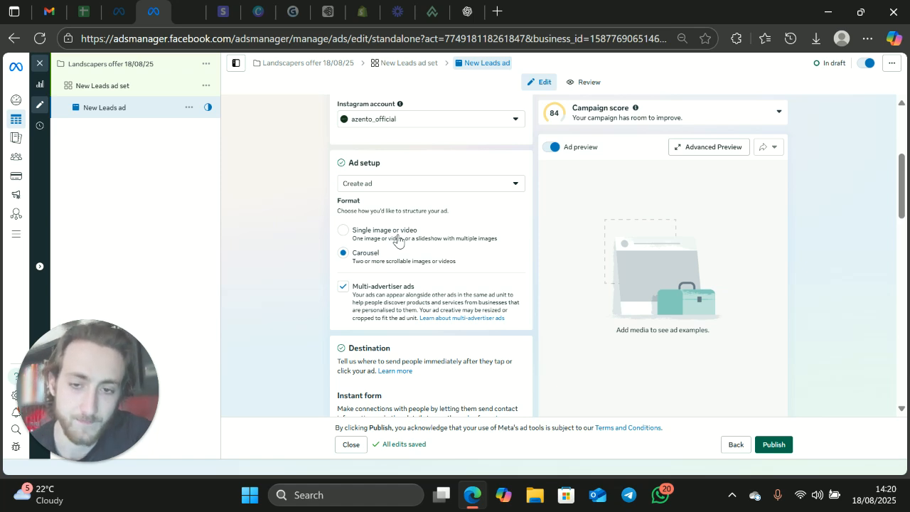
pyautogui.click(356, 233)
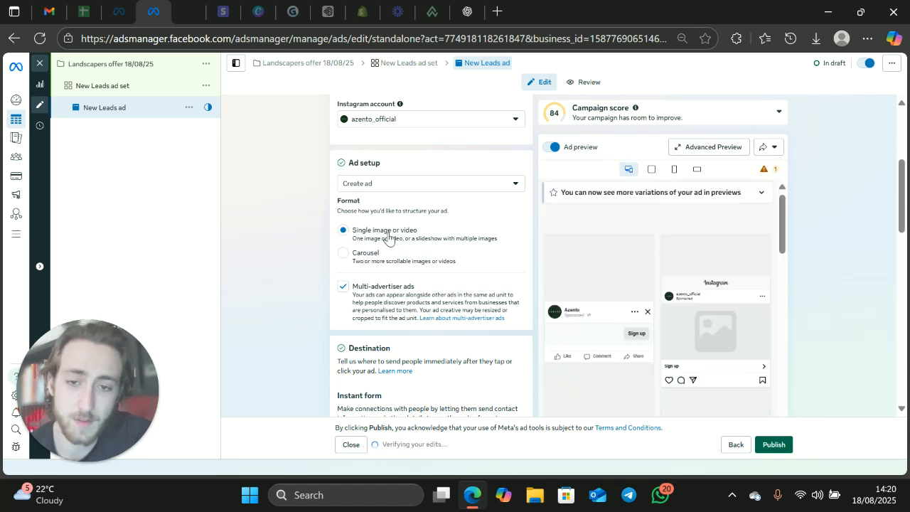
pyautogui.click(351, 262)
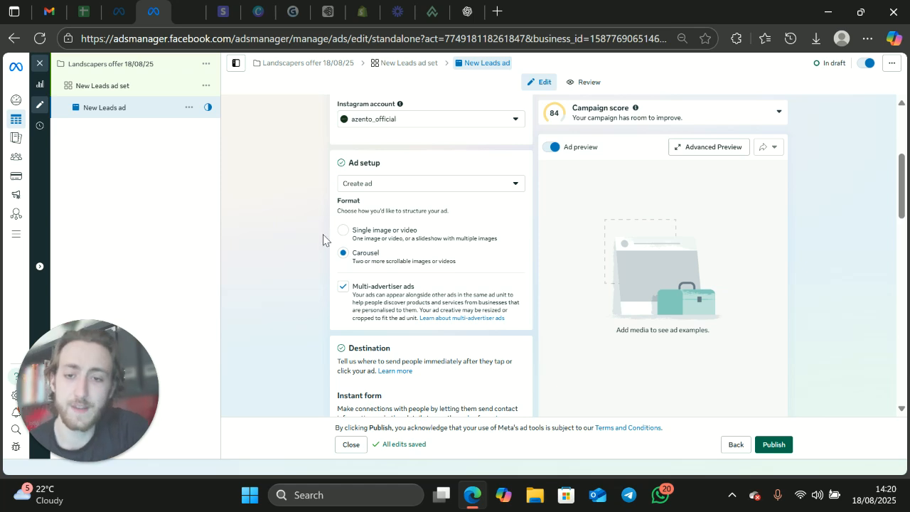
pyautogui.click(345, 231)
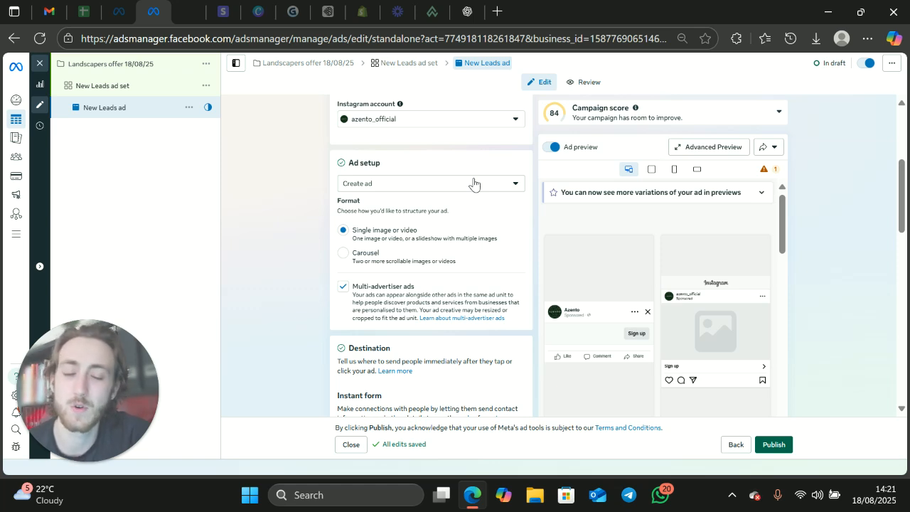
# - Review the ad's Destination settings, covering the available instant forms and the SMS verification and work email quality filters
pyautogui.scroll(-2, 463, 273)
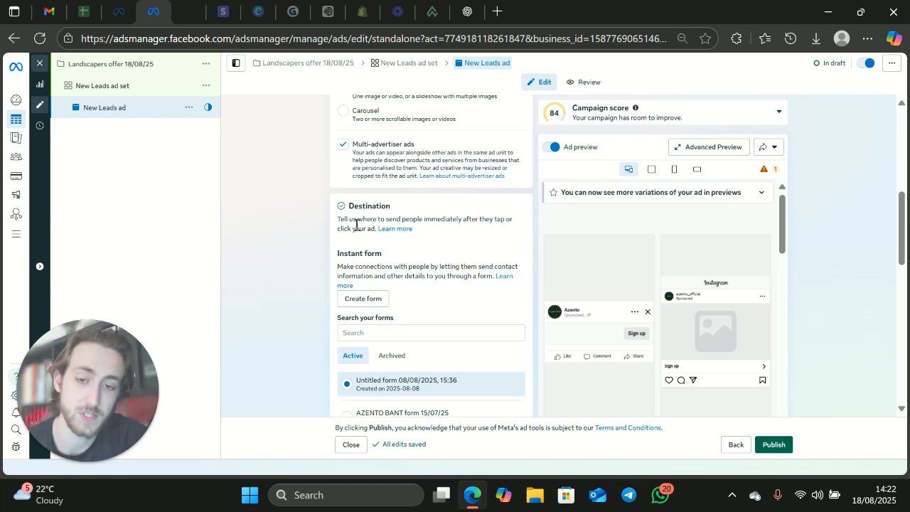
pyautogui.scroll(-1, 356, 245)
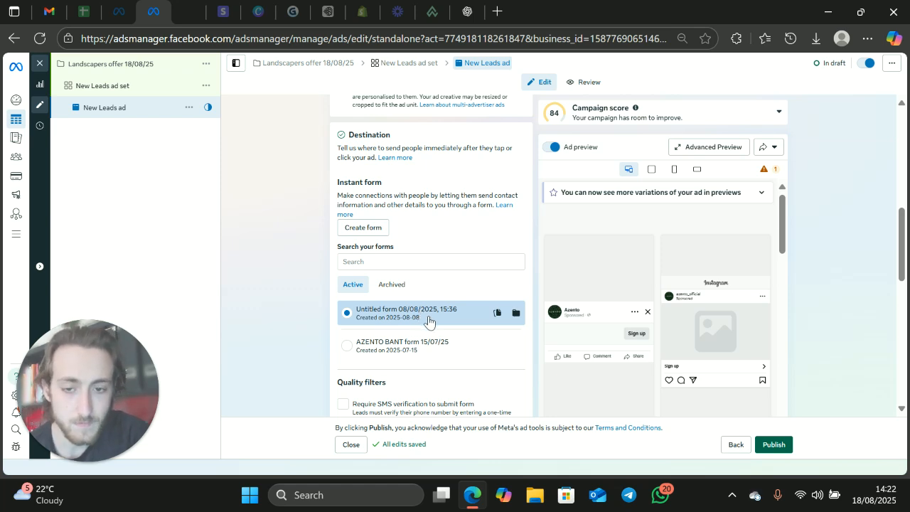
pyautogui.scroll(-1, 417, 284)
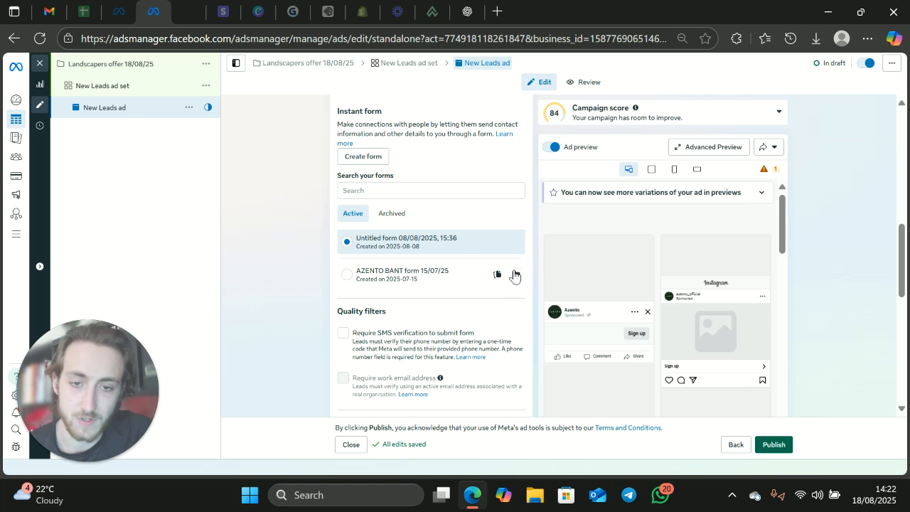
pyautogui.scroll(-1, 444, 314)
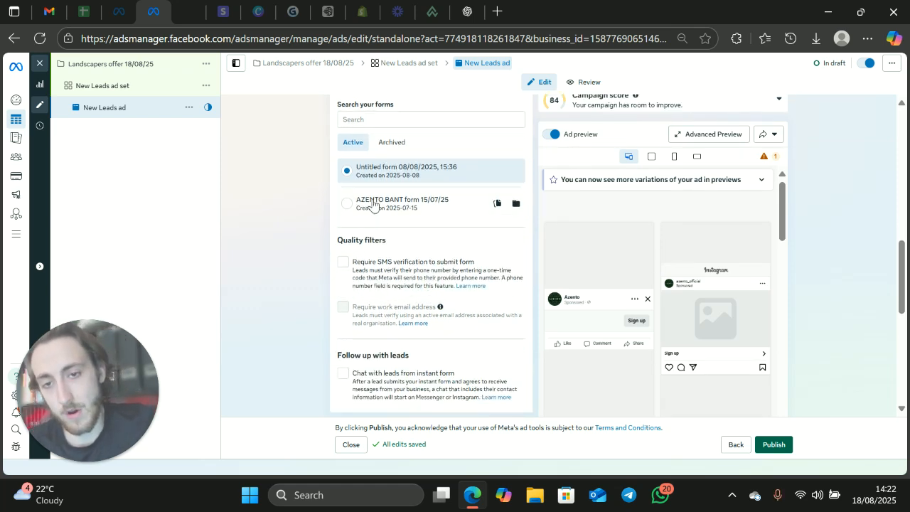
pyautogui.scroll(1, 382, 217)
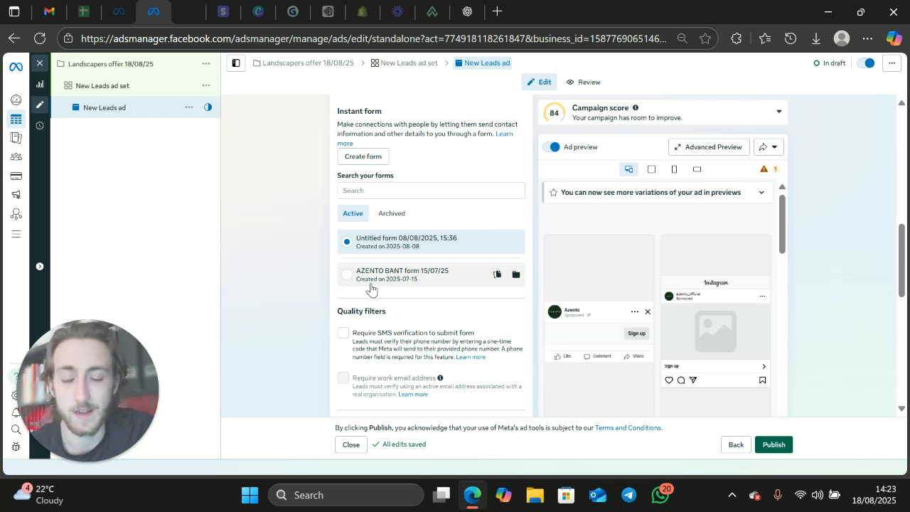
pyautogui.scroll(-2, 372, 287)
pyautogui.moveTo(353, 190); pyautogui.dragTo(504, 219)
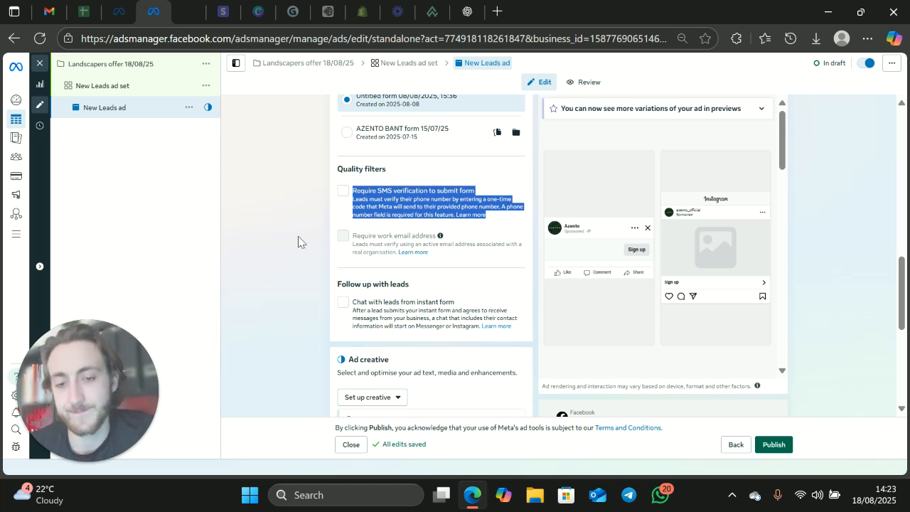
pyautogui.click(304, 189)
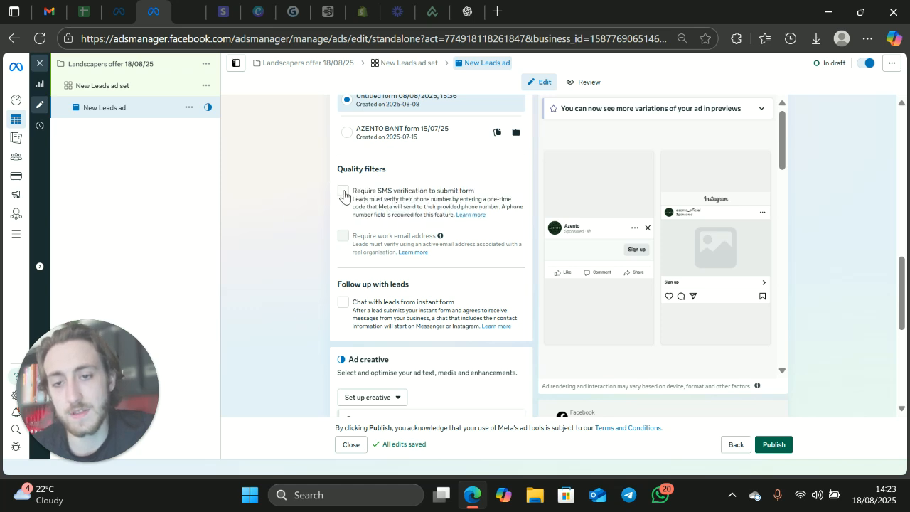
pyautogui.moveTo(335, 169); pyautogui.dragTo(386, 170)
pyautogui.click(325, 206)
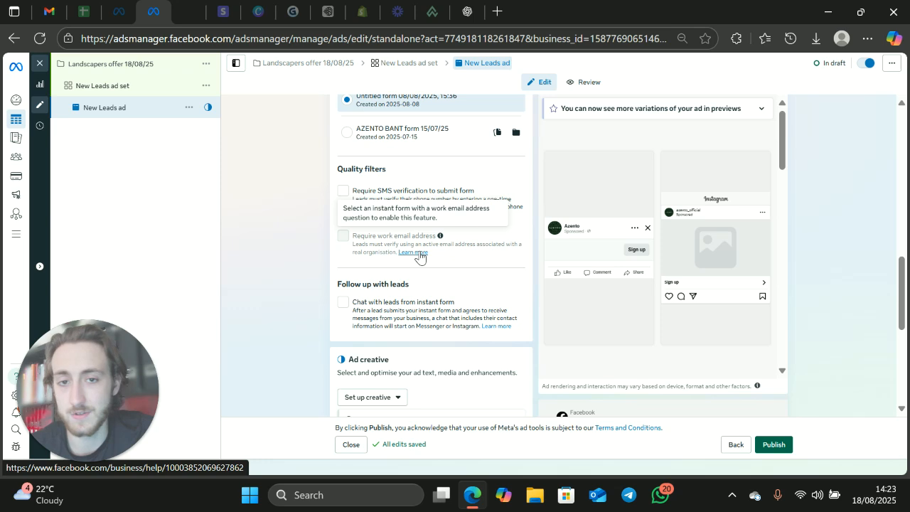
# - Set up the ad creative with the account image "untitled" (1638 × 2048) and continue to the crop settings
pyautogui.scroll(-3, 409, 255)
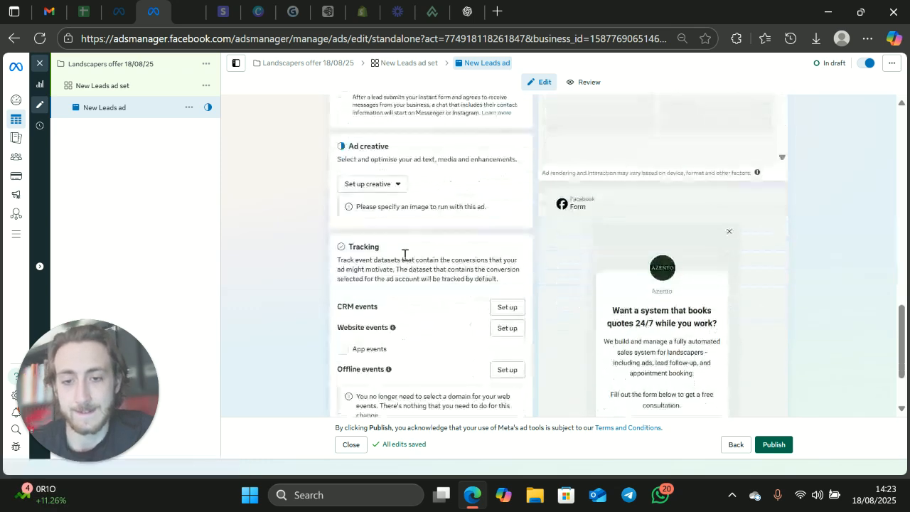
pyautogui.click(377, 188)
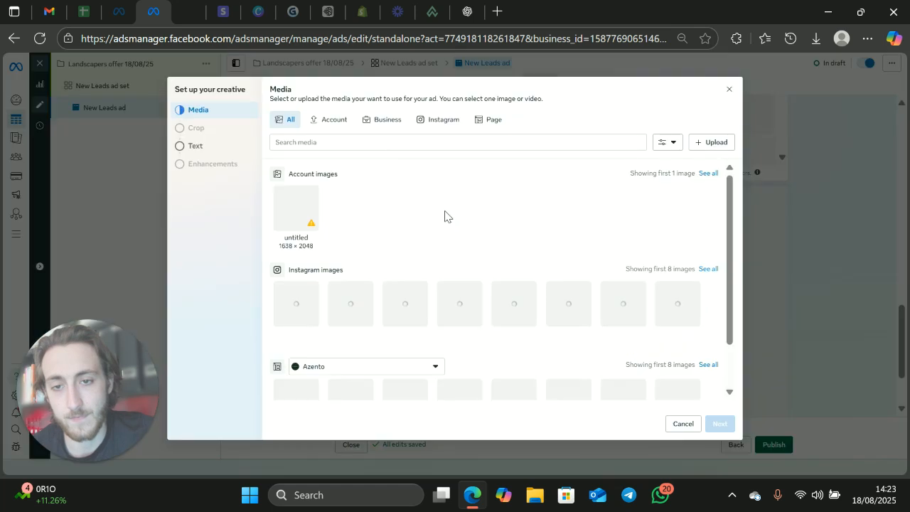
pyautogui.click(299, 211)
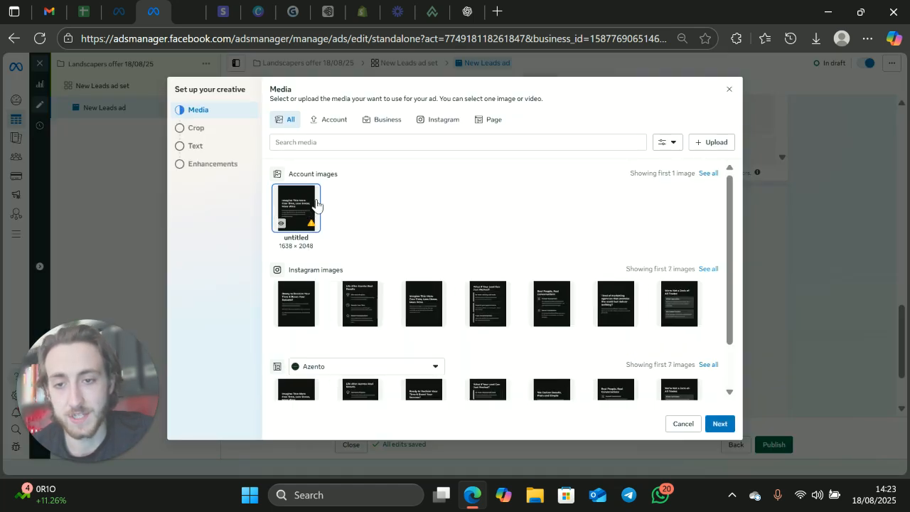
pyautogui.scroll(-1, 325, 358)
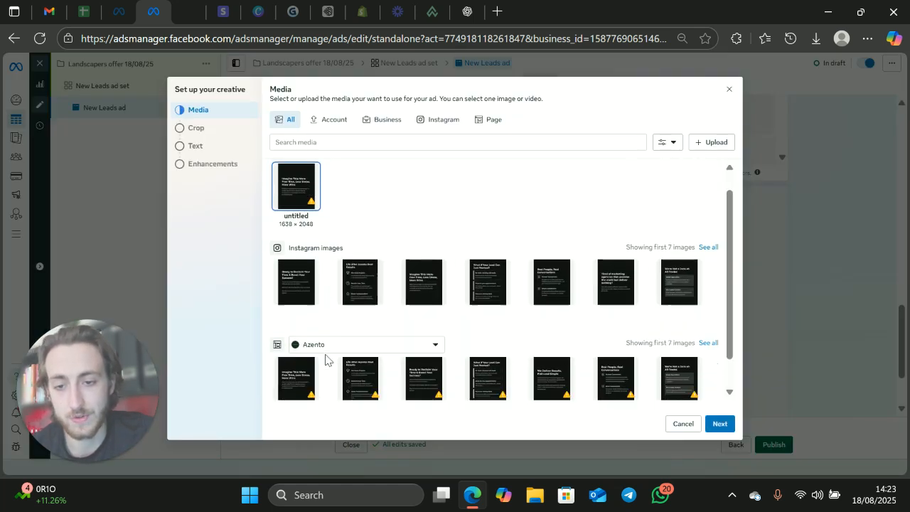
pyautogui.scroll(1, 346, 300)
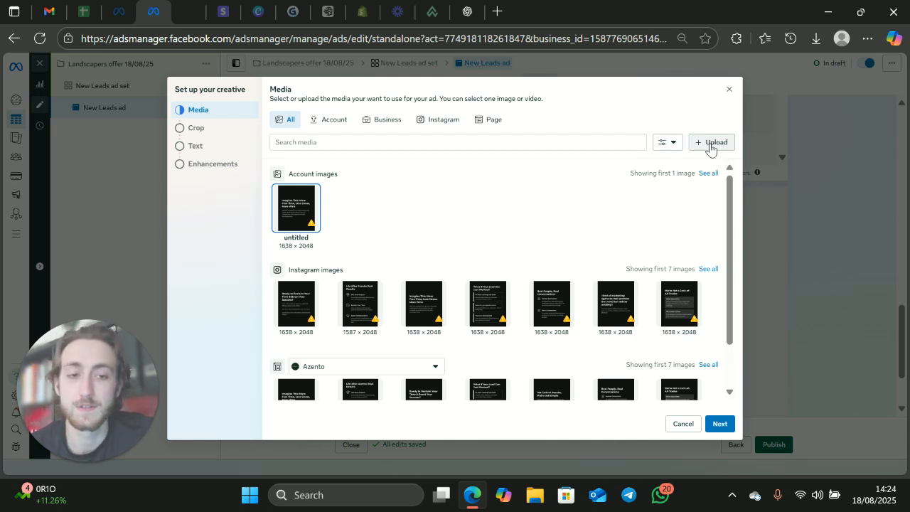
pyautogui.click(720, 424)
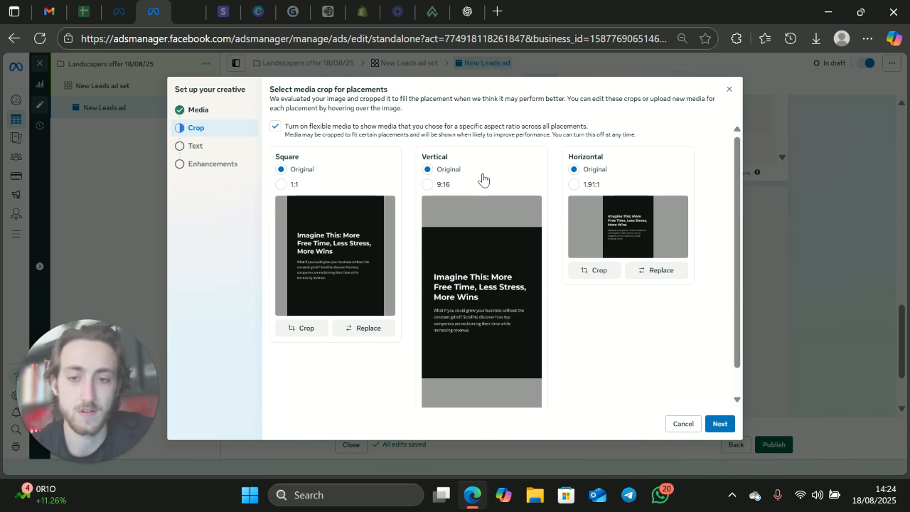
# - Try the 9:16 vertical and 1.91:1 horizontal crops, and restore both placements to Original
pyautogui.click(428, 185)
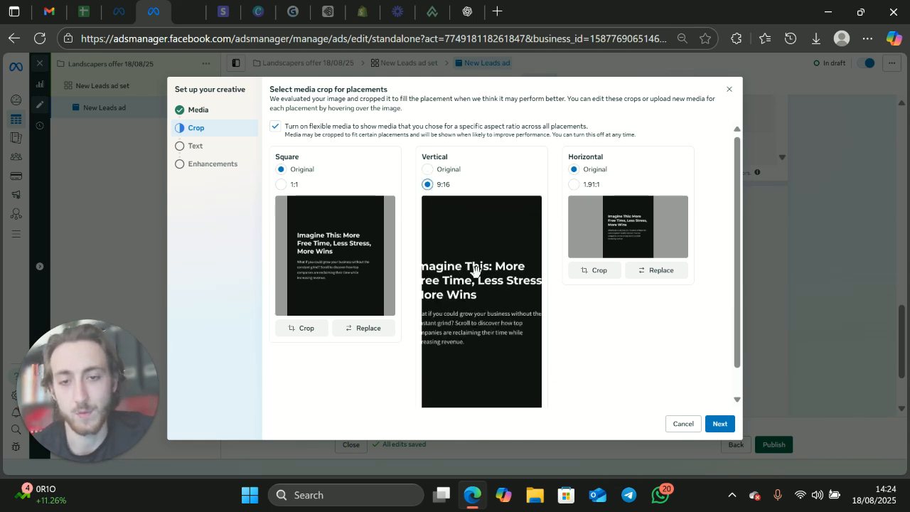
pyautogui.click(575, 185)
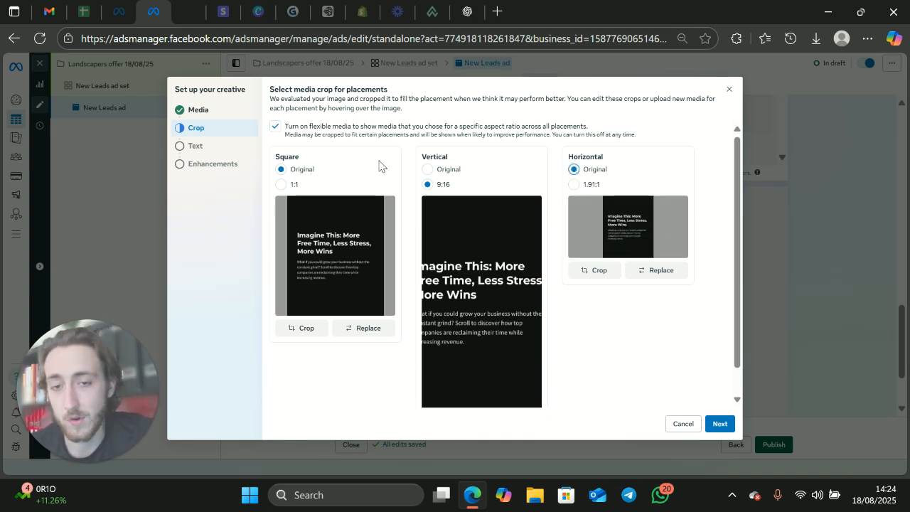
pyautogui.click(427, 169)
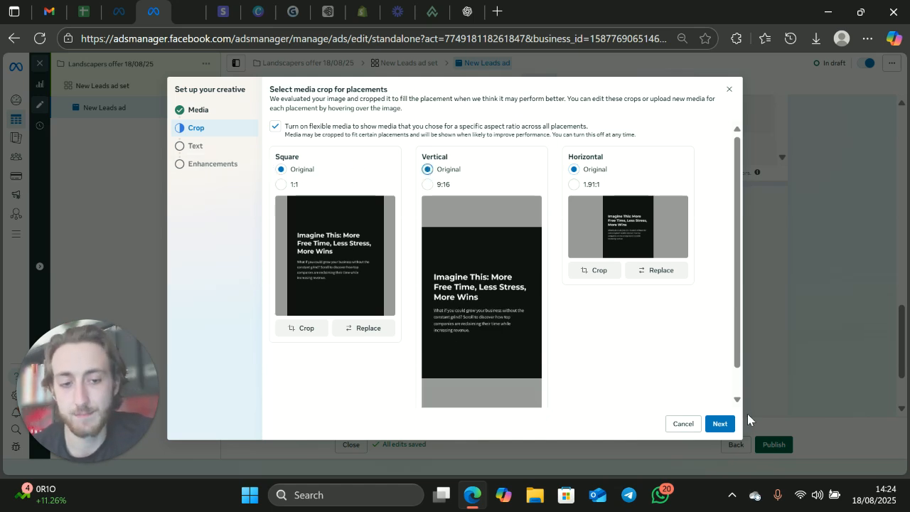
# - Accept the original crops and enter "call out - TA Homeowners / Tagret niche" as the first line of the primary text
pyautogui.click(723, 425)
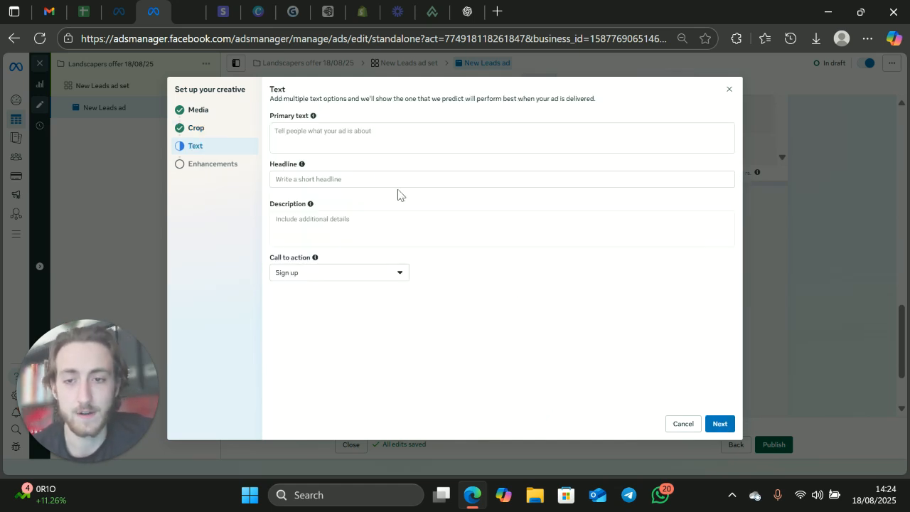
pyautogui.click(366, 139)
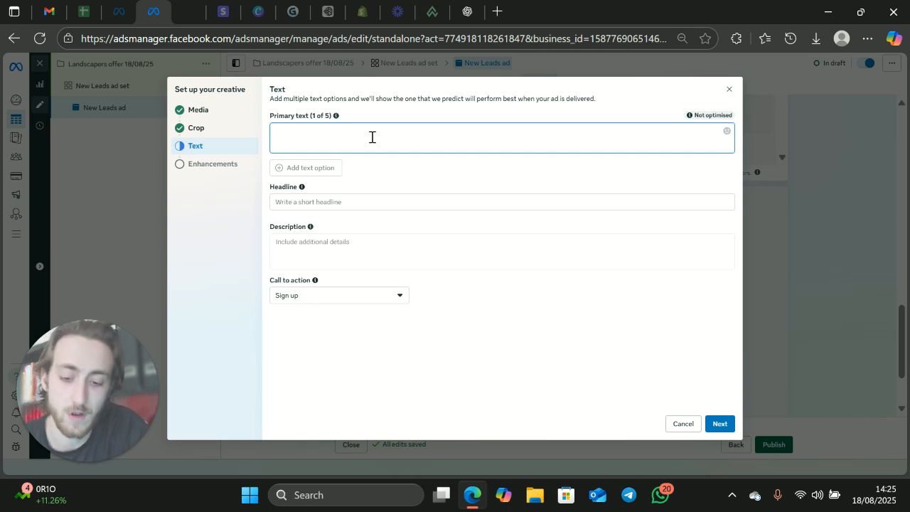
pyautogui.write('call out - TA')
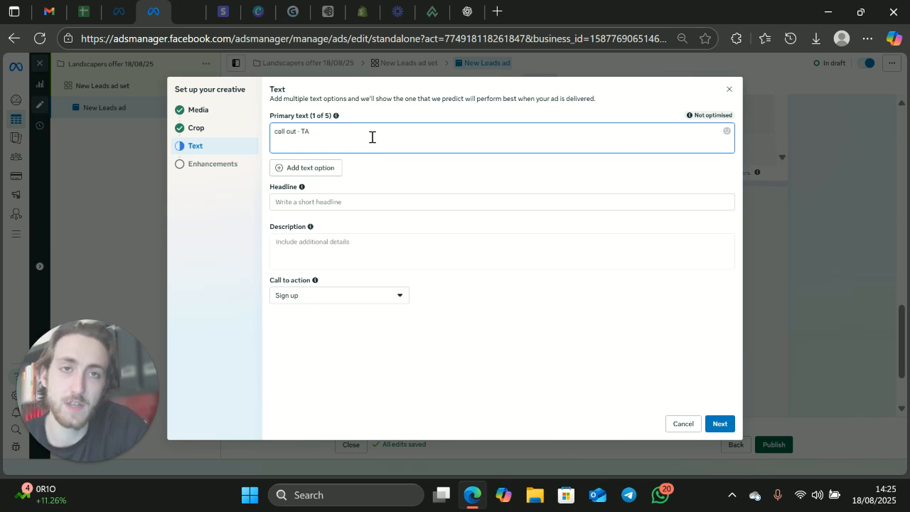
pyautogui.write(' Ho')
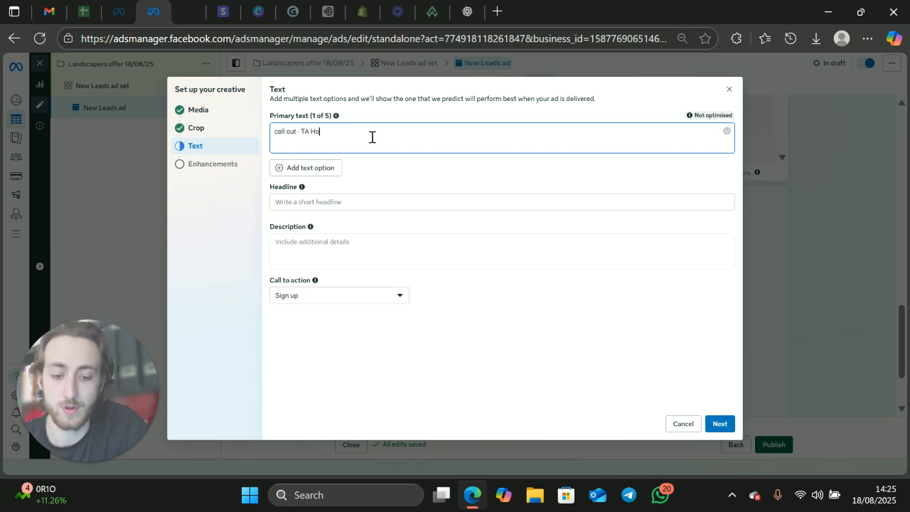
pyautogui.write('meowners')
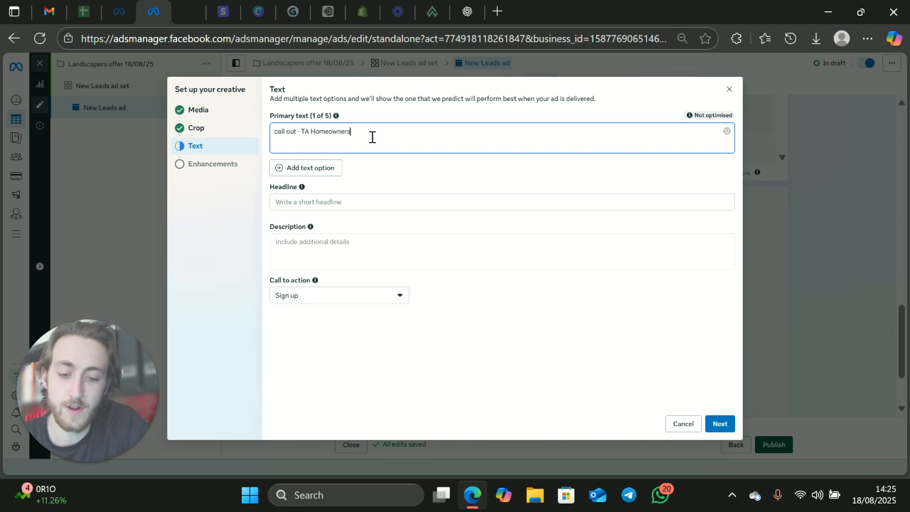
pyautogui.write(' / ')
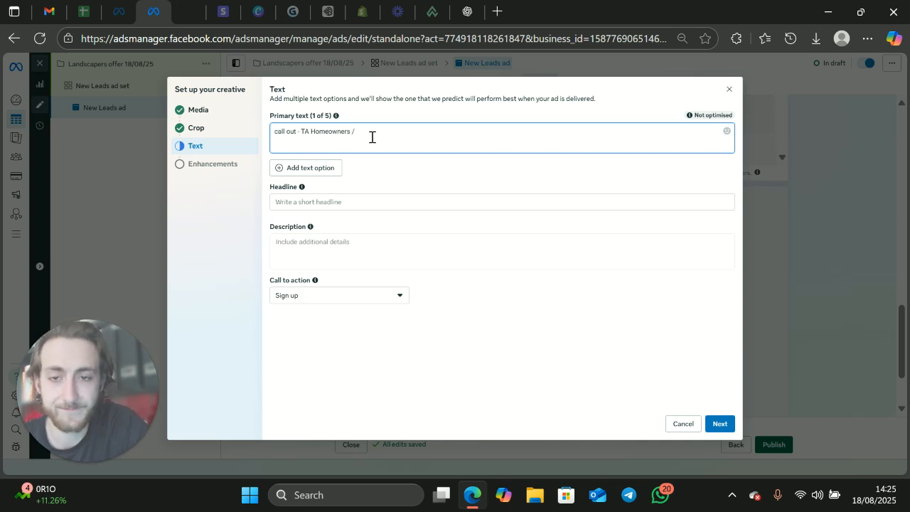
pyautogui.write('Tagret niche')
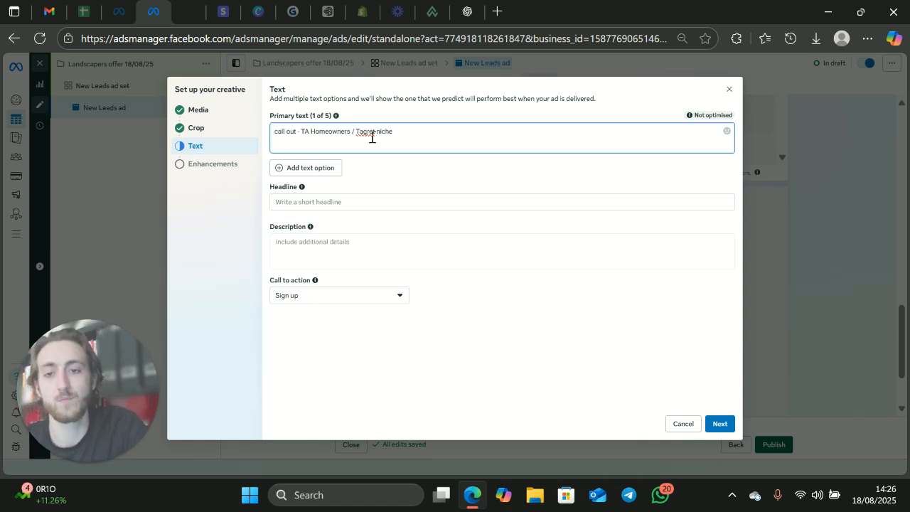
# - Add a second line to the primary text reading "Pain - Pain point"
pyautogui.press('Return')
pyautogui.write('P')
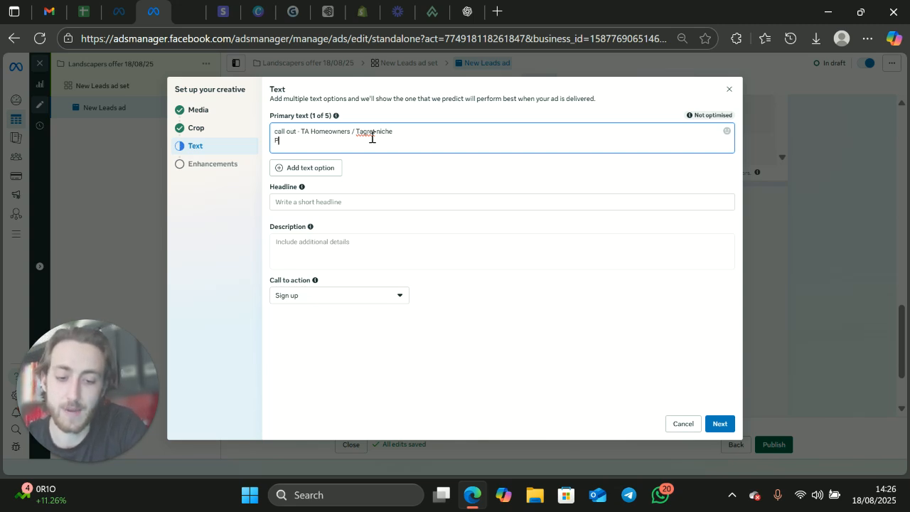
pyautogui.write('ain')
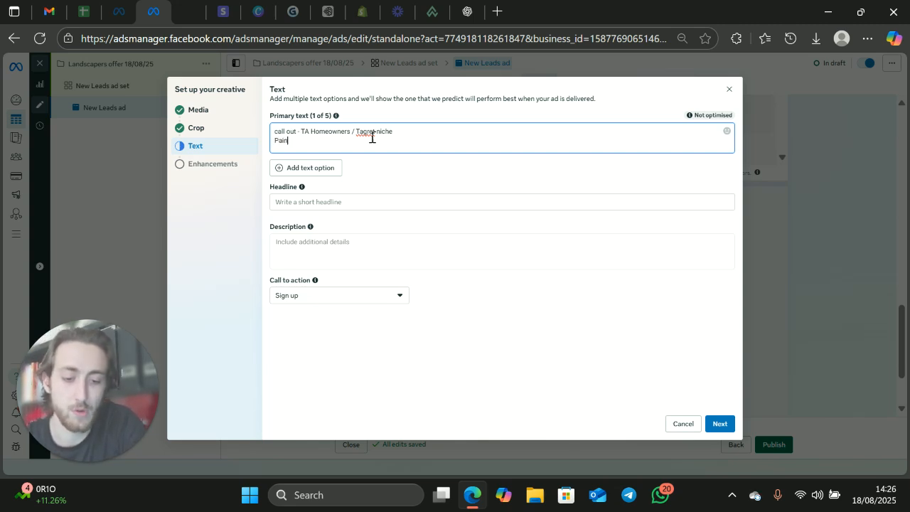
pyautogui.write(' - Po')
pyautogui.press('BackSpace')
pyautogui.write('ain')
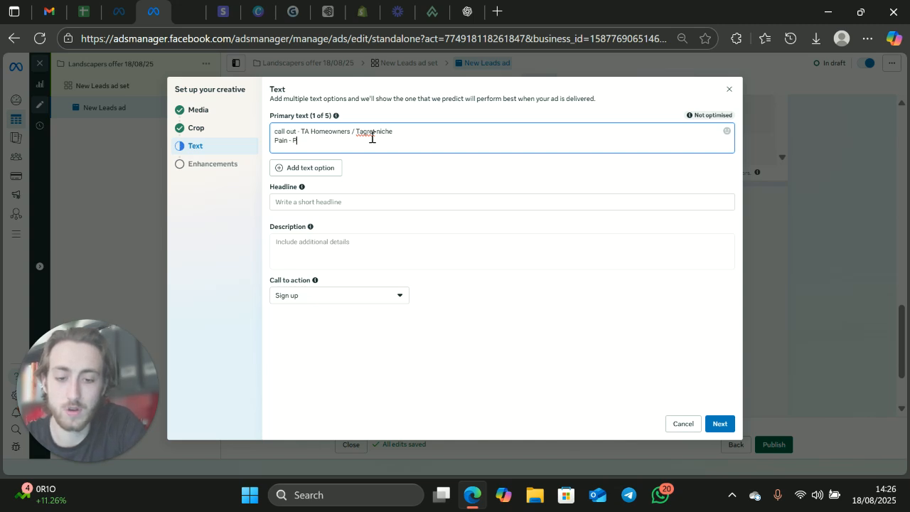
pyautogui.write(' point')
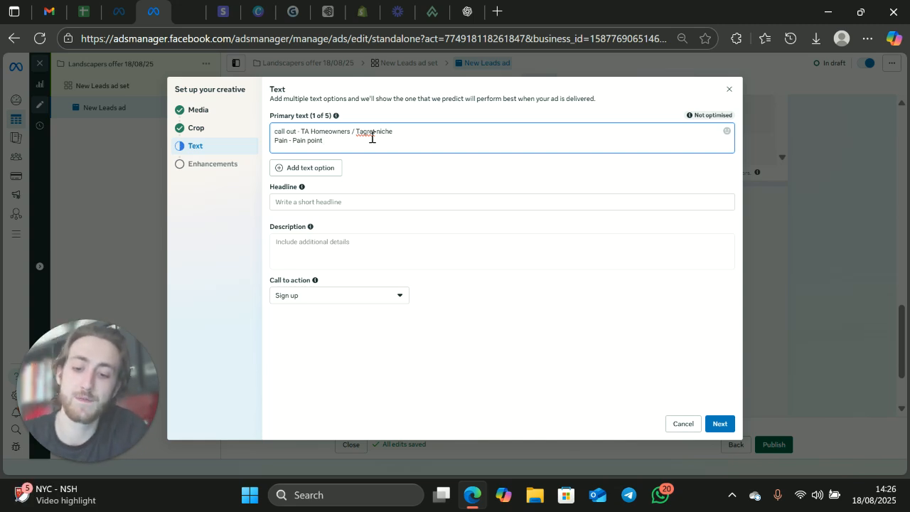
# - Complete the pain line as "Pain - Pain point 3" and add a third primary text line reading "Solution / benefit 2-3"
pyautogui.write('3')
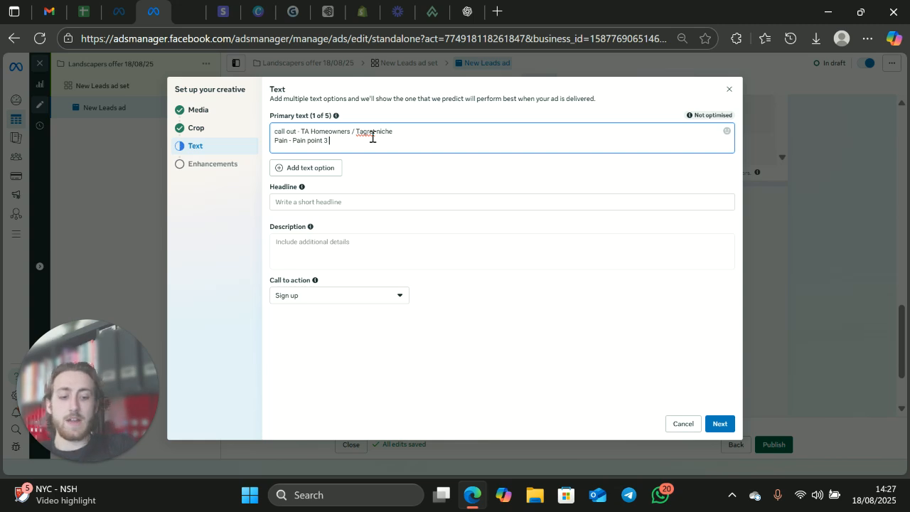
pyautogui.press('Return')
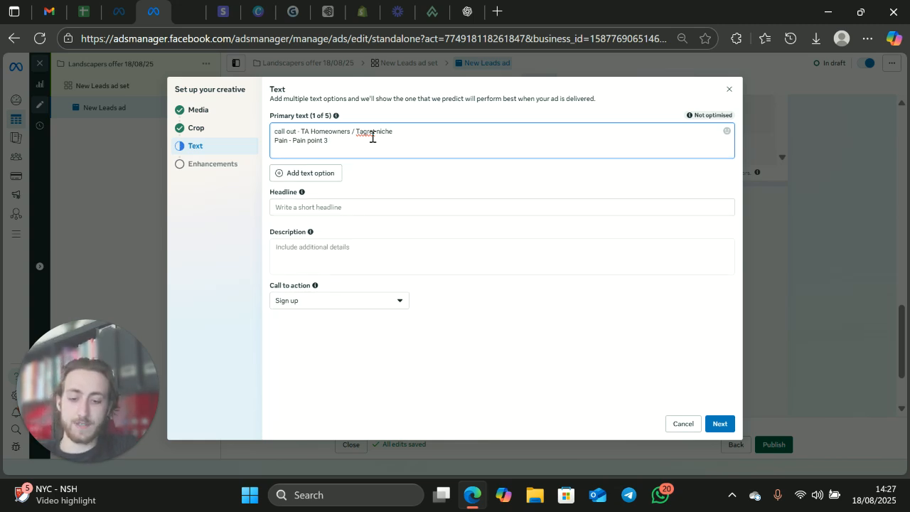
pyautogui.write('Solu')
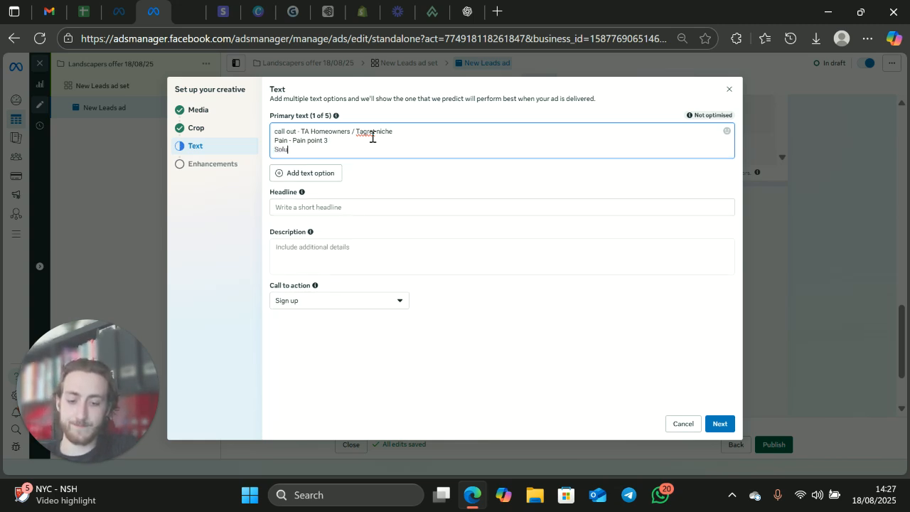
pyautogui.write('tion / ')
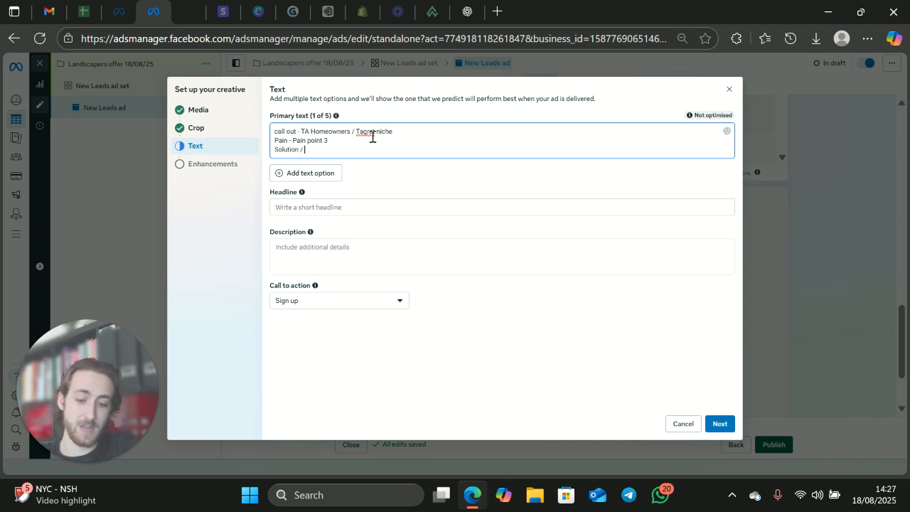
pyautogui.write('benefit')
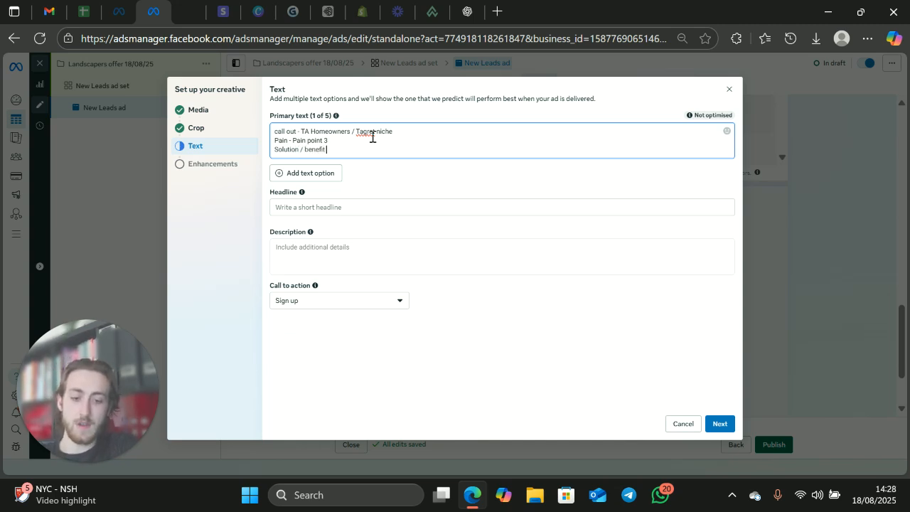
pyautogui.write(' 2-3')
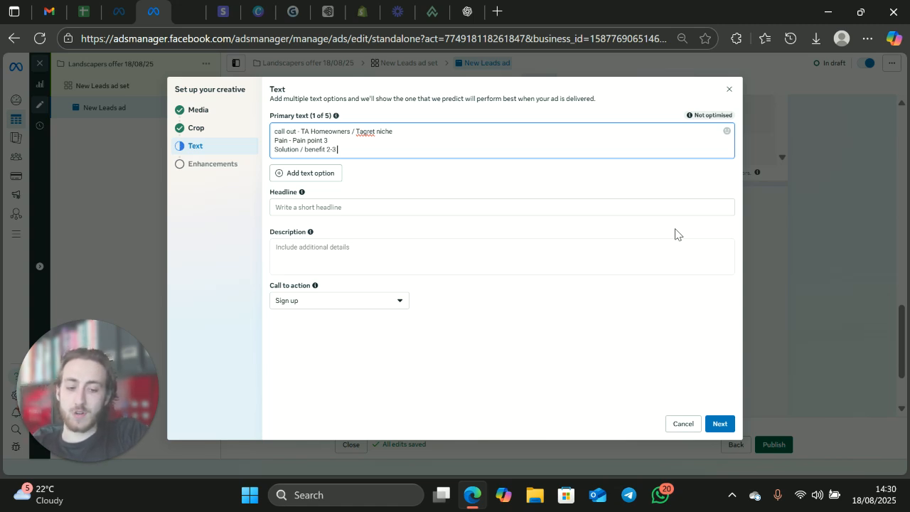
# - Add a fourth primary text line reading "CTA - click the learn more, answer a few question and well be in contact"
pyautogui.press('Return')
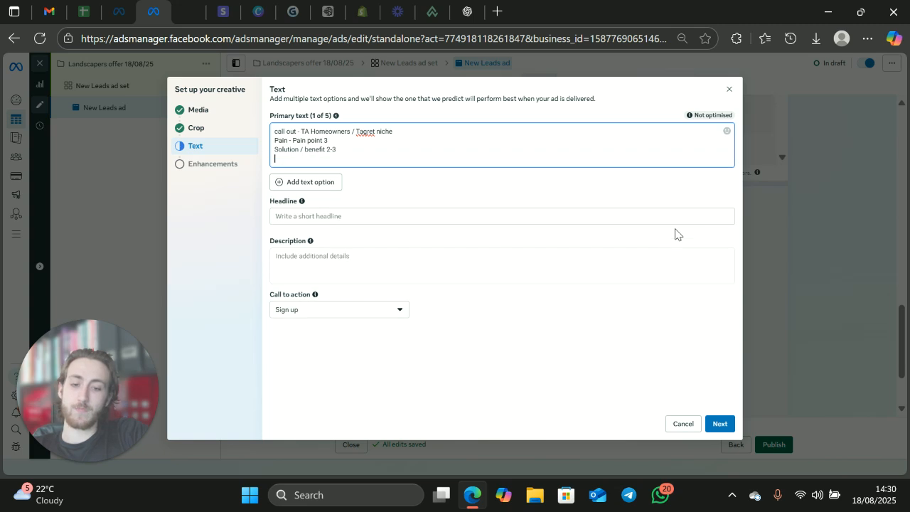
pyautogui.write('C')
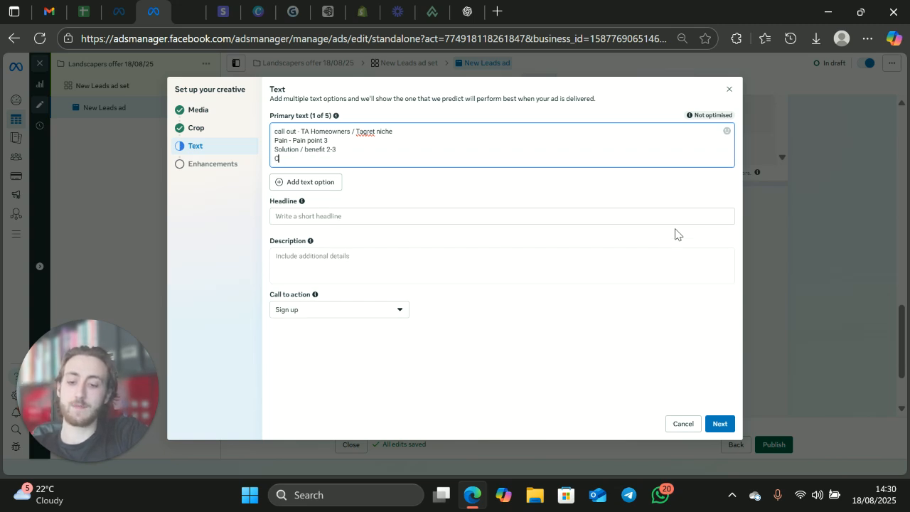
pyautogui.write('TA')
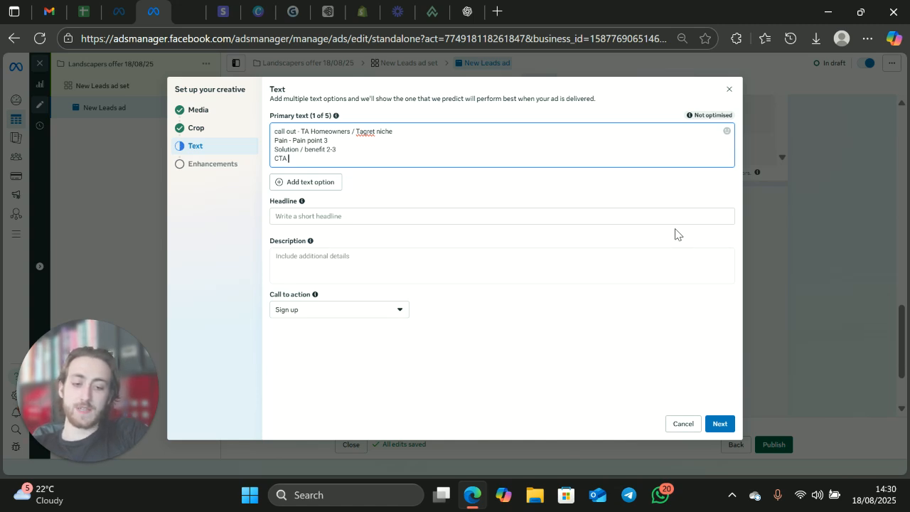
pyautogui.write(' - click the')
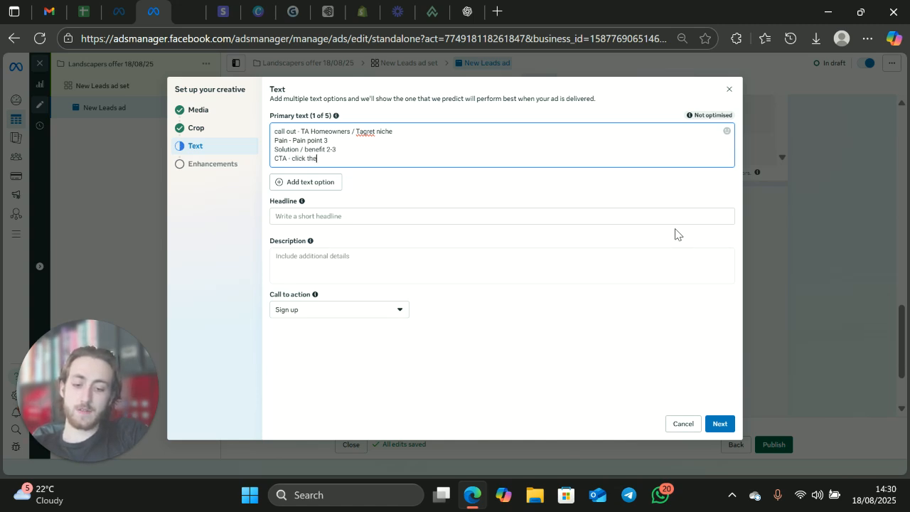
pyautogui.write(' laa')
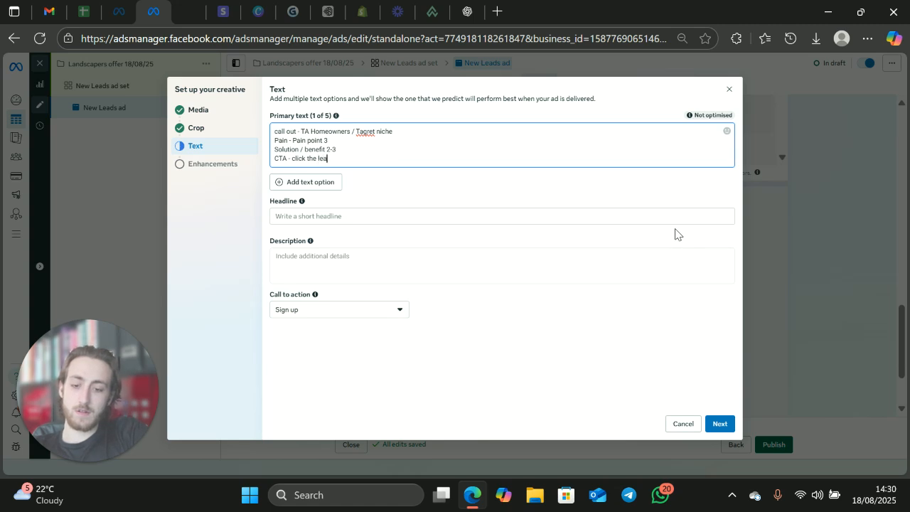
pyautogui.write('rn more, ')
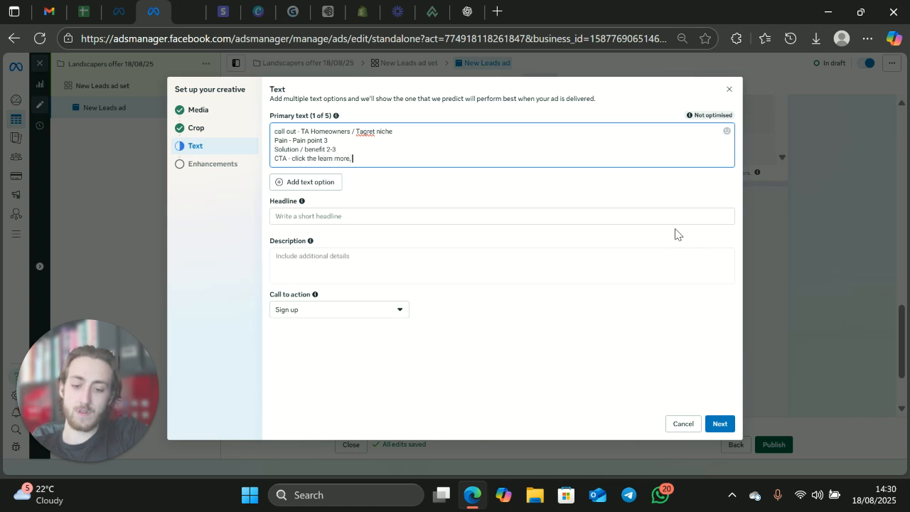
pyautogui.write('answer a few')
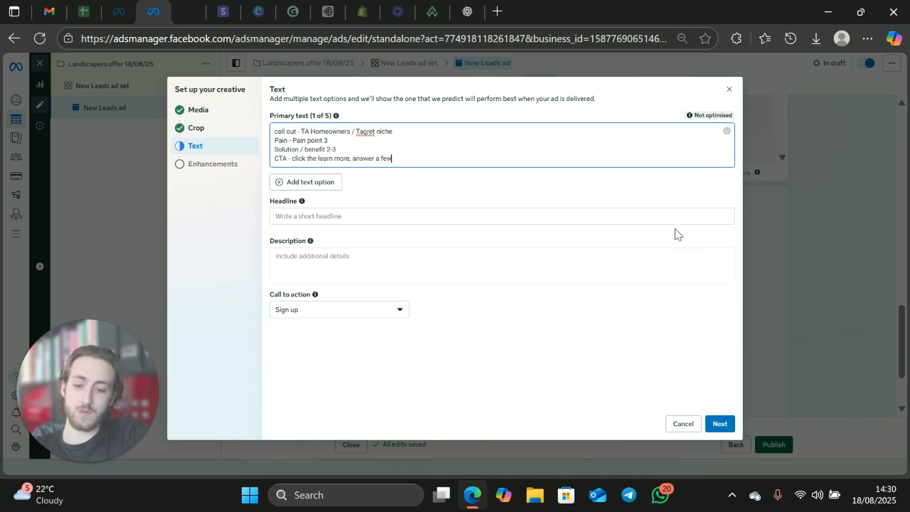
pyautogui.write(' question a')
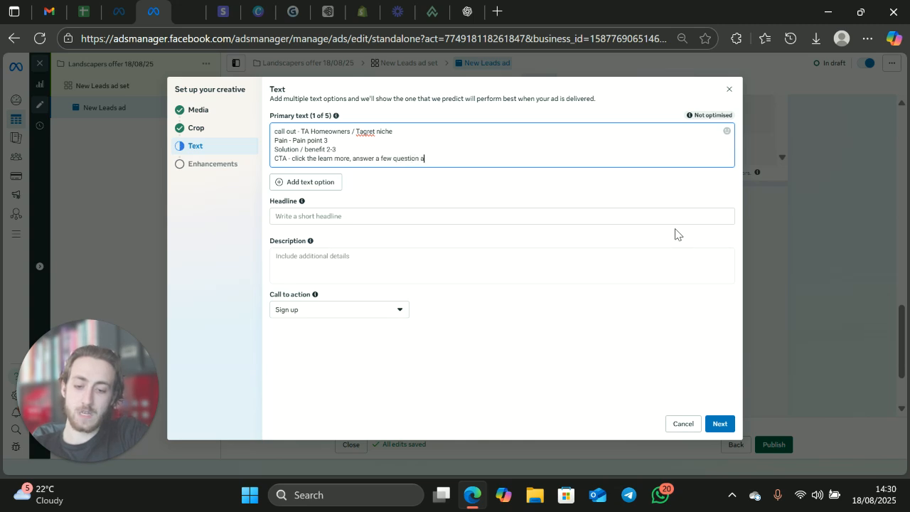
pyautogui.write('nd well be ')
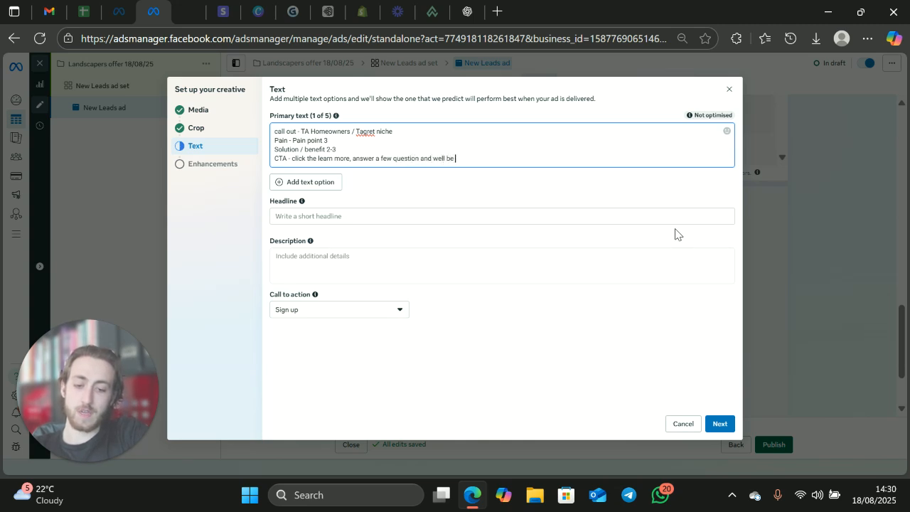
pyautogui.write('in contact')
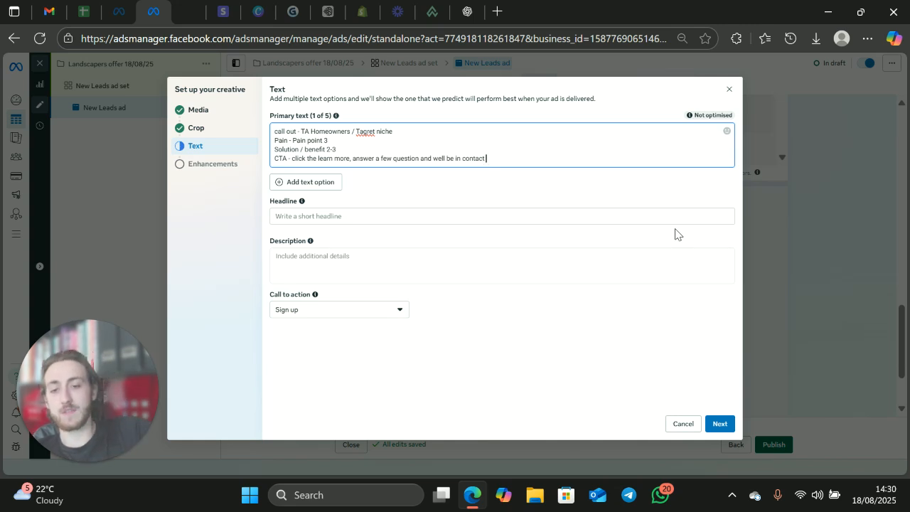
# - Enter "offer % off £ offf free quote free consultation" as the ad's headline
pyautogui.click(434, 216)
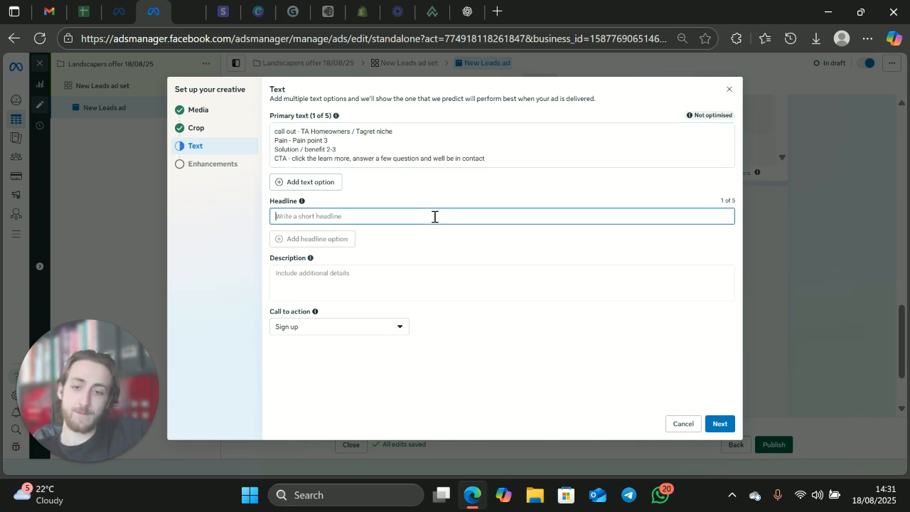
pyautogui.write('o')
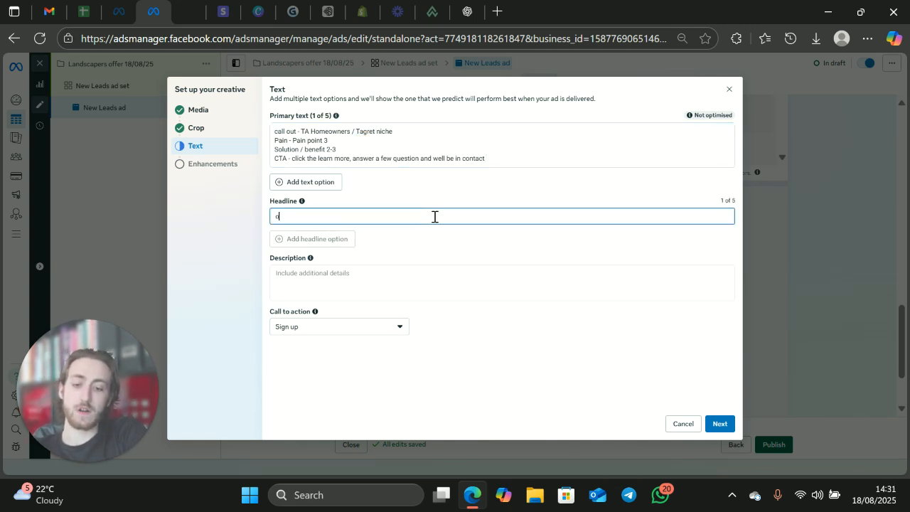
pyautogui.write('ffer %')
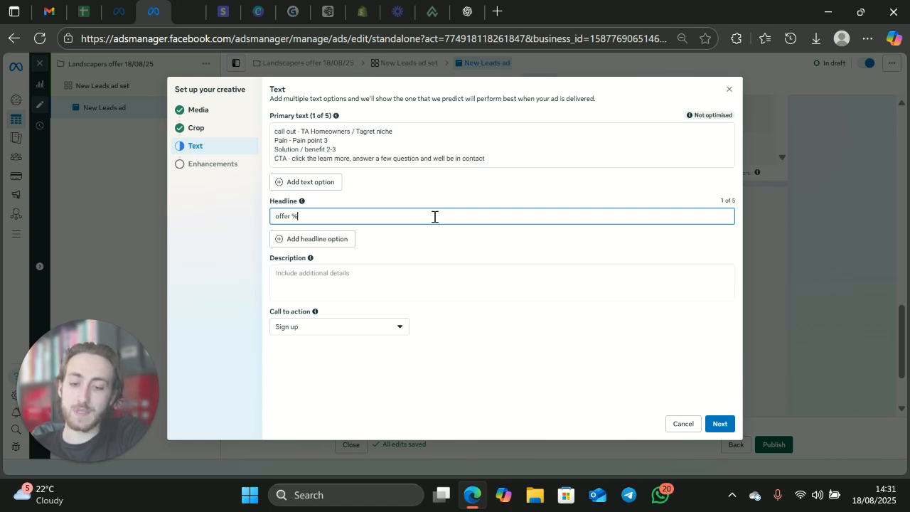
pyautogui.write(' off £')
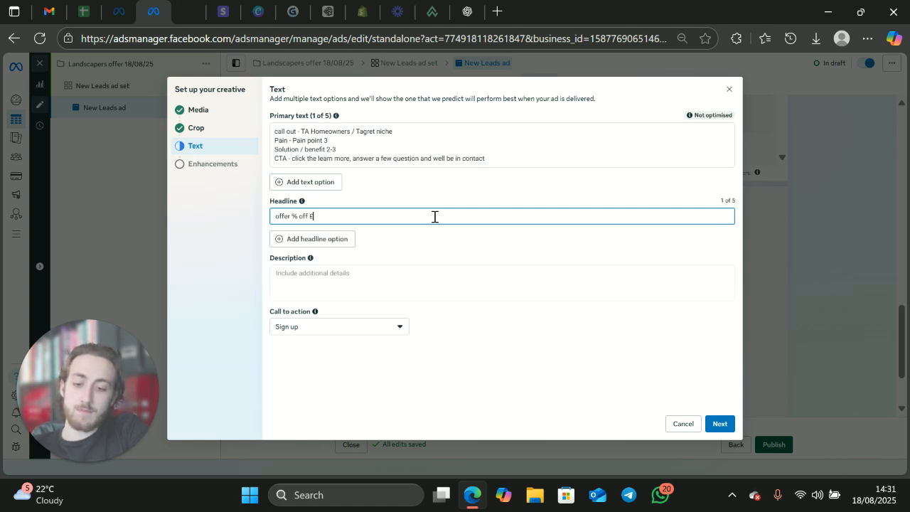
pyautogui.write(' offf')
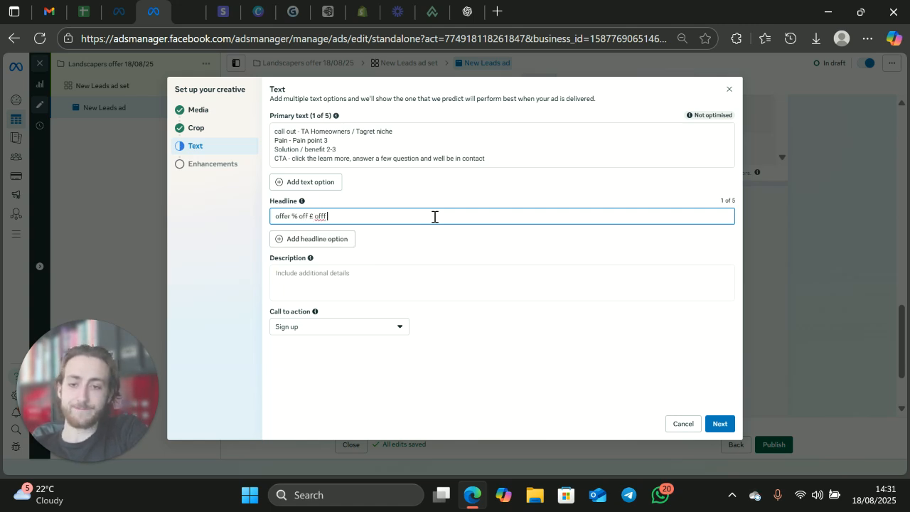
pyautogui.write(' free ')
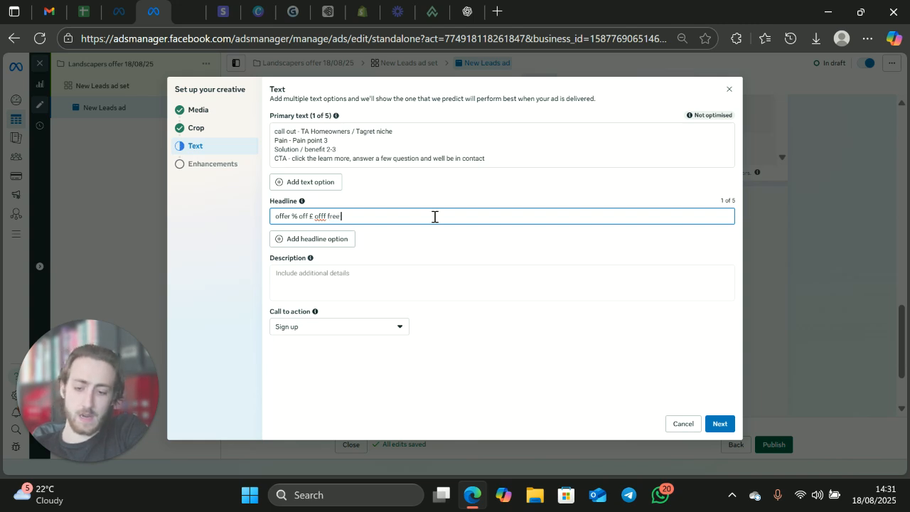
pyautogui.write('ouote fr')
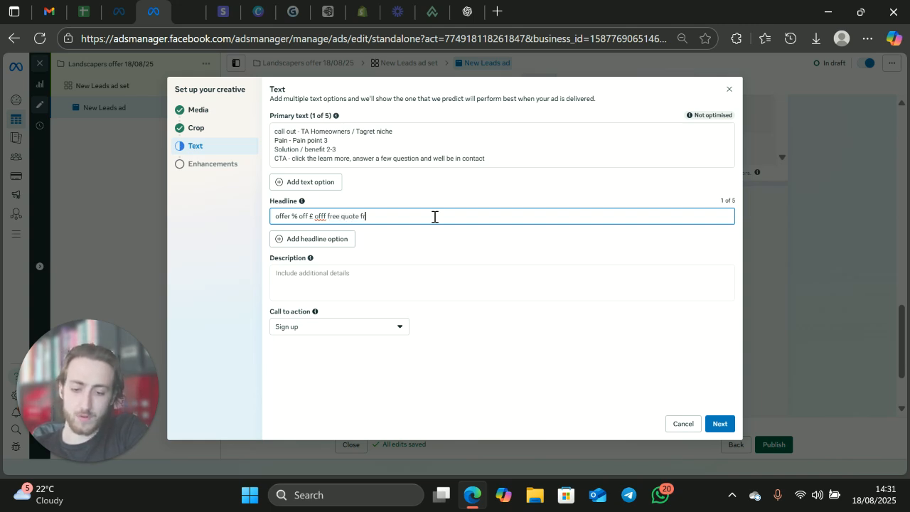
pyautogui.write('ee consul')
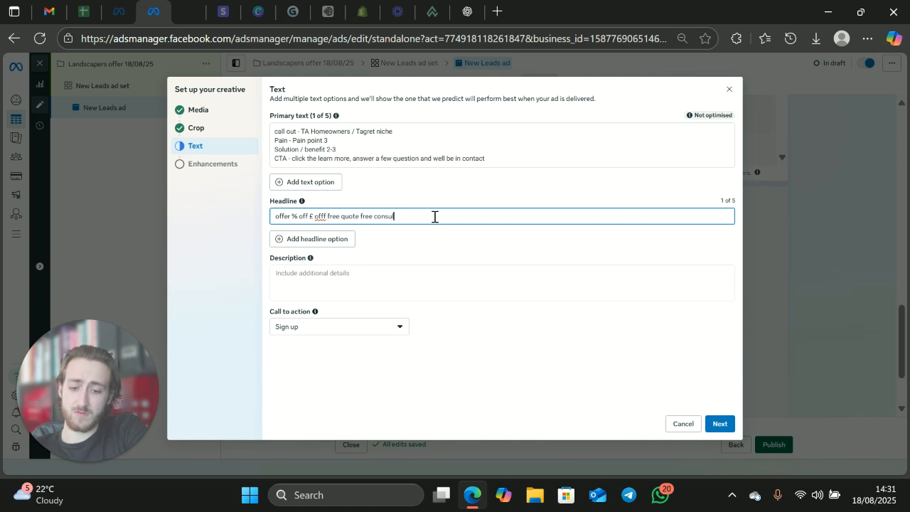
pyautogui.write('tation')
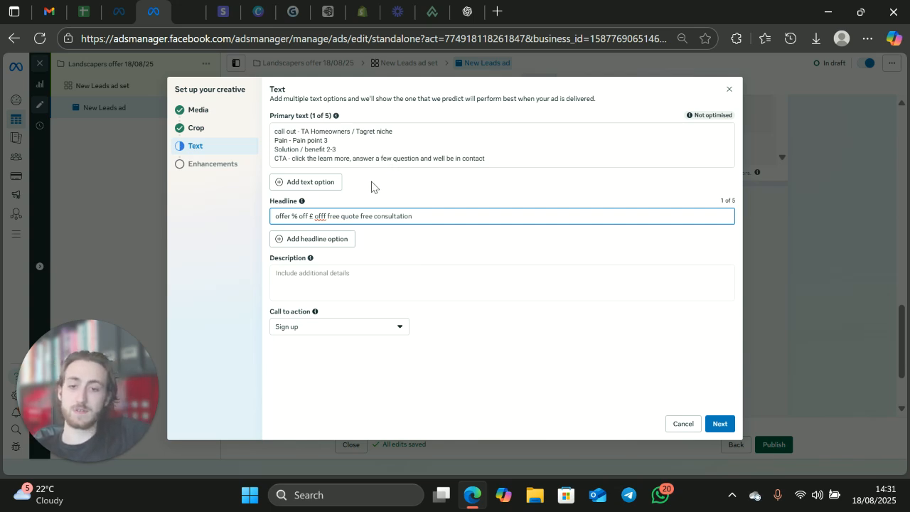
# - Enter "Click learn more to claim" as the ad's description
pyautogui.click(331, 284)
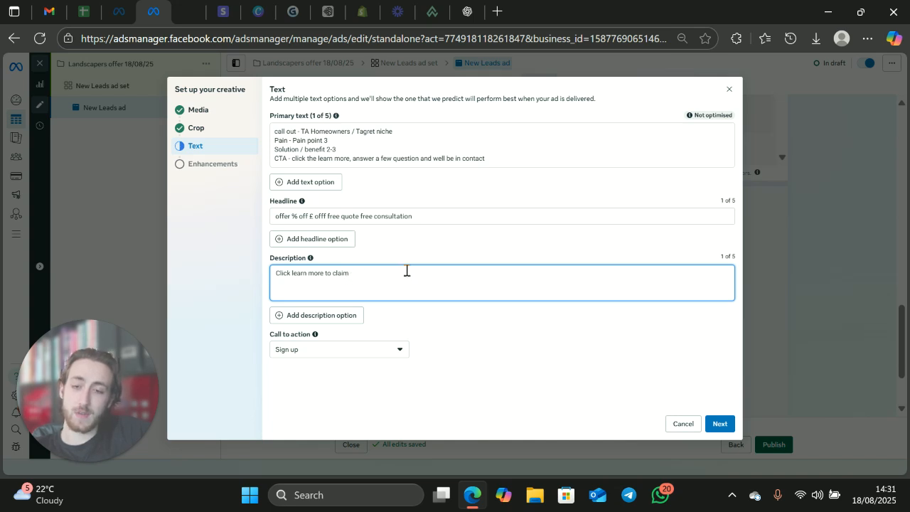
pyautogui.click(415, 215)
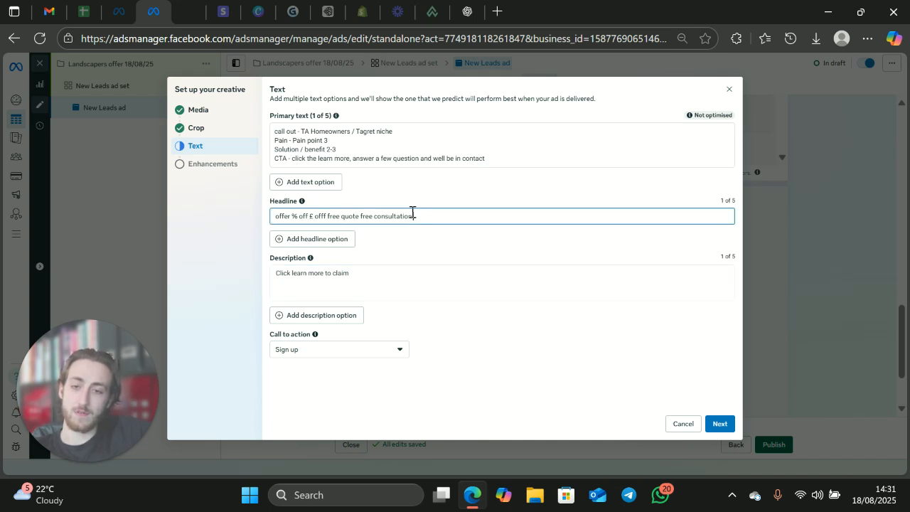
pyautogui.click(287, 163)
pyautogui.moveTo(287, 163); pyautogui.dragTo(272, 158)
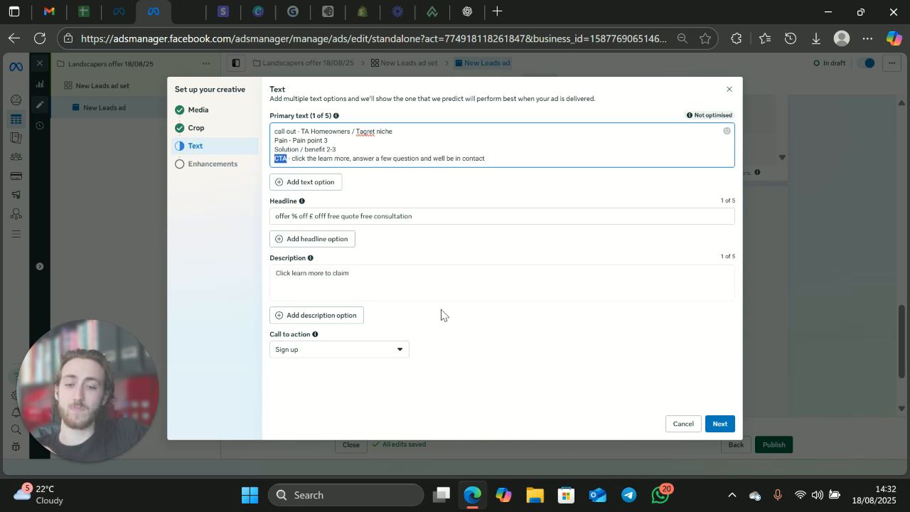
# - Set the ad's call to action to Learn more and continue from the text settings to the enhancements
pyautogui.click(392, 349)
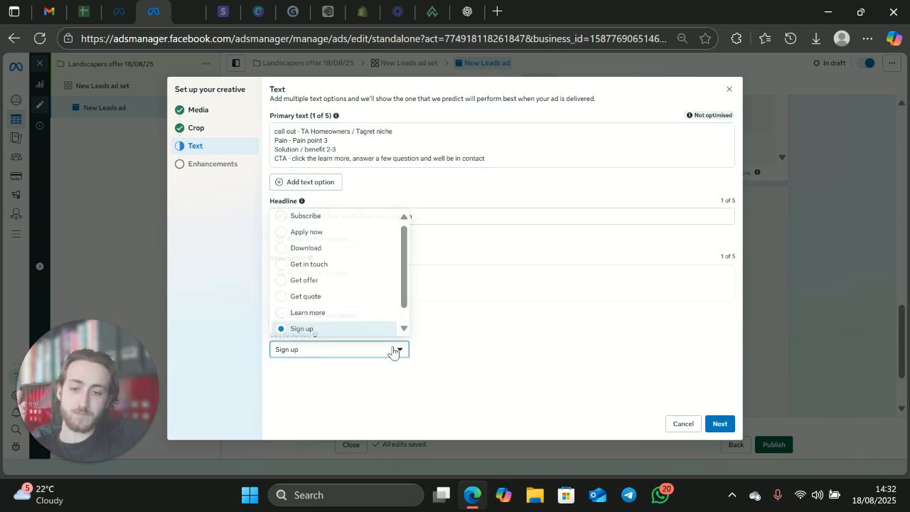
pyautogui.click(329, 312)
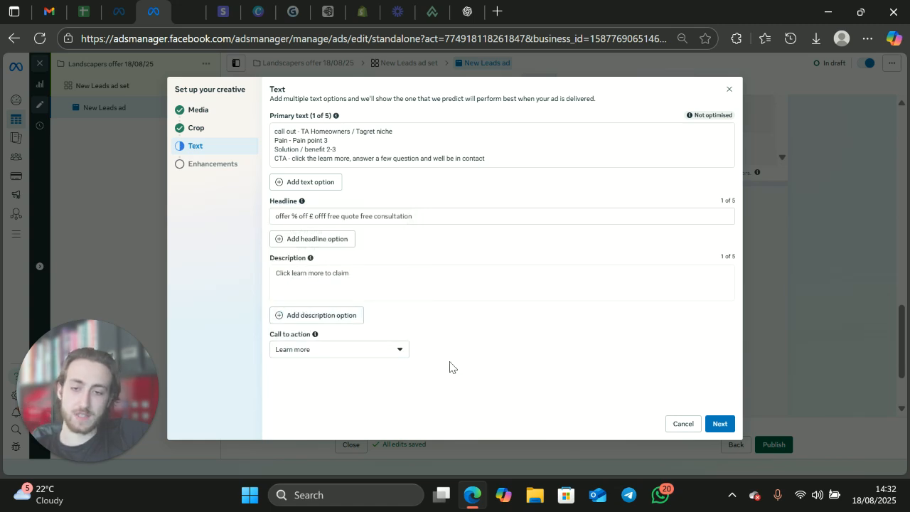
pyautogui.click(399, 349)
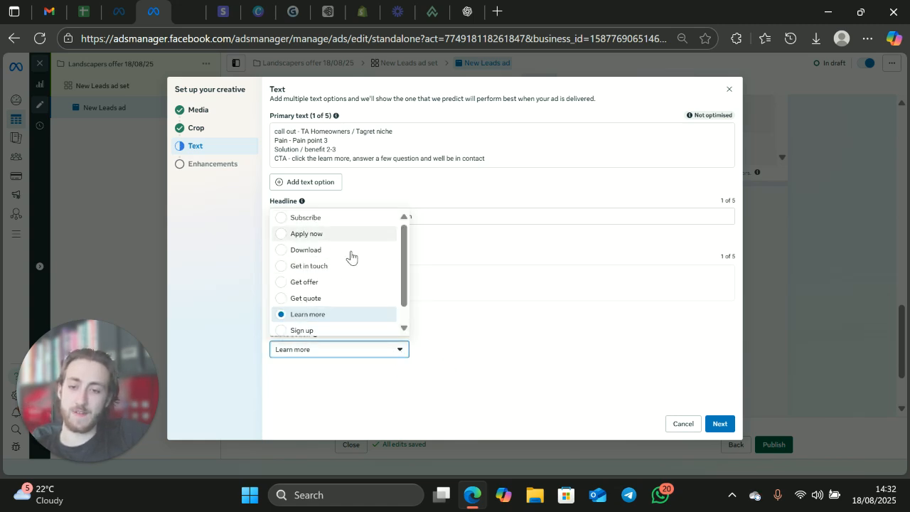
pyautogui.scroll(-1, 343, 302)
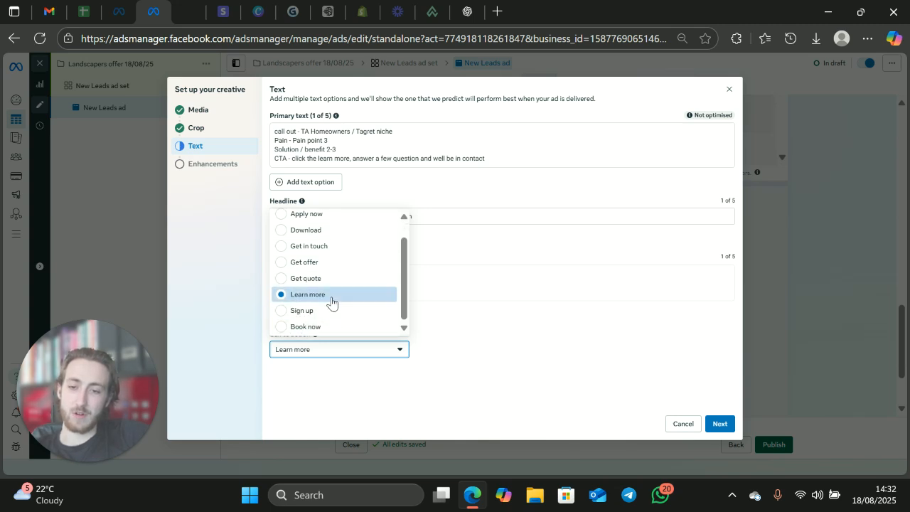
pyautogui.scroll(1, 332, 304)
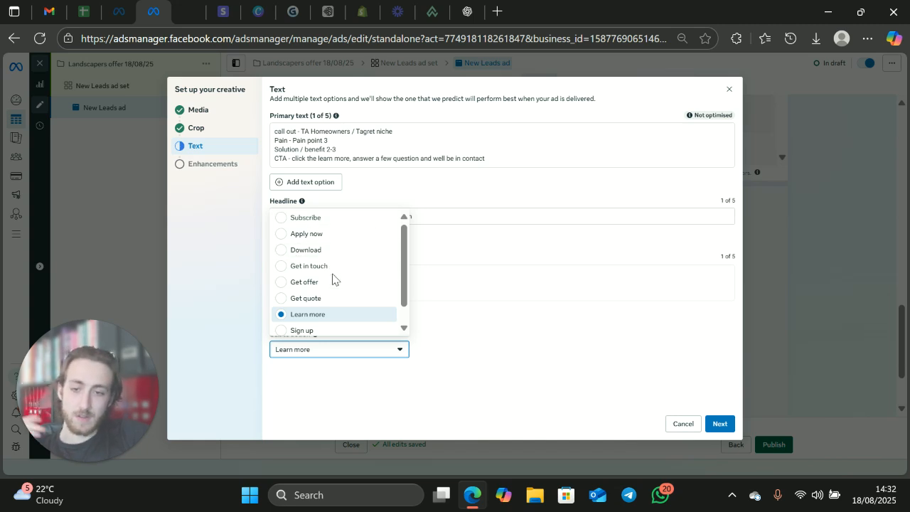
pyautogui.click(550, 274)
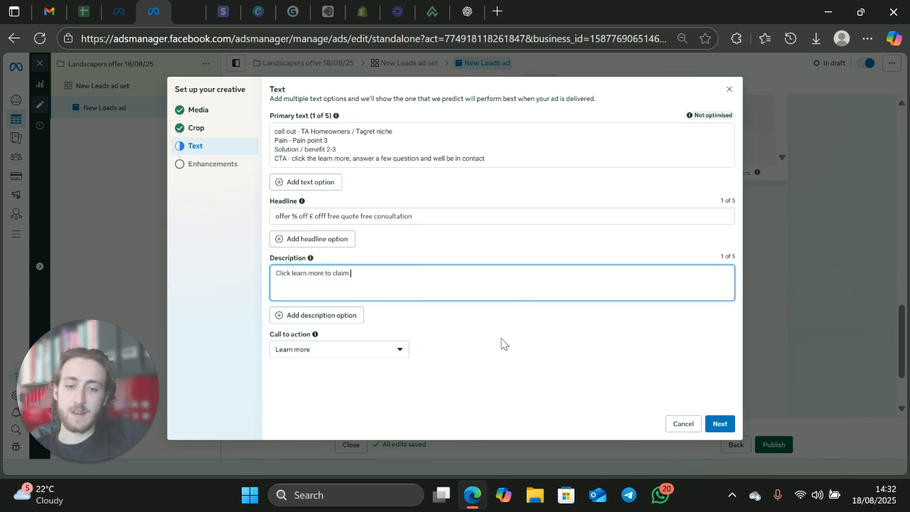
pyautogui.click(718, 424)
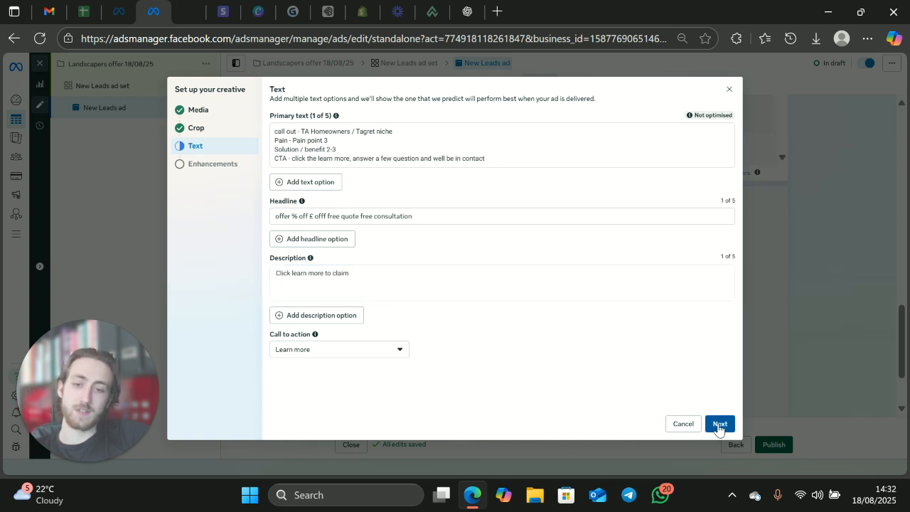
# - Turn off the Add overlays, Visual touch-ups and Add music enhancements among the other active enhancements
pyautogui.click(395, 135)
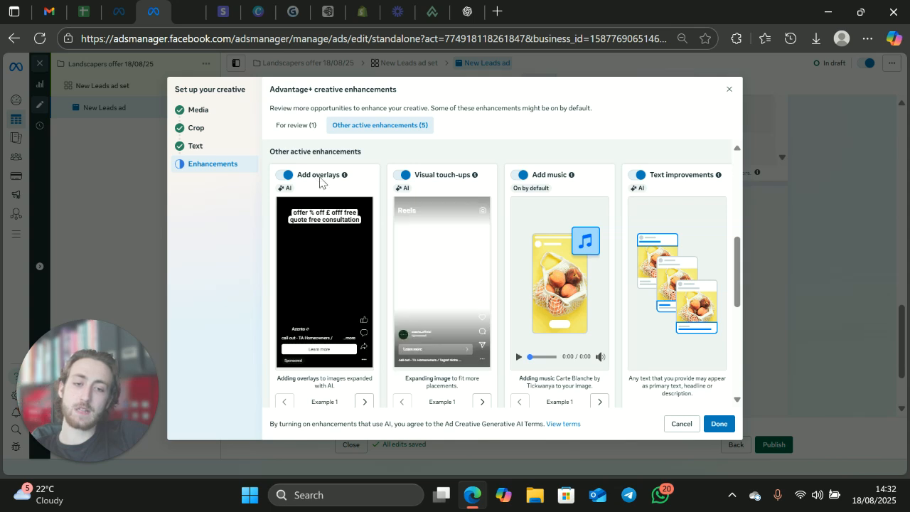
pyautogui.click(283, 175)
pyautogui.click(401, 174)
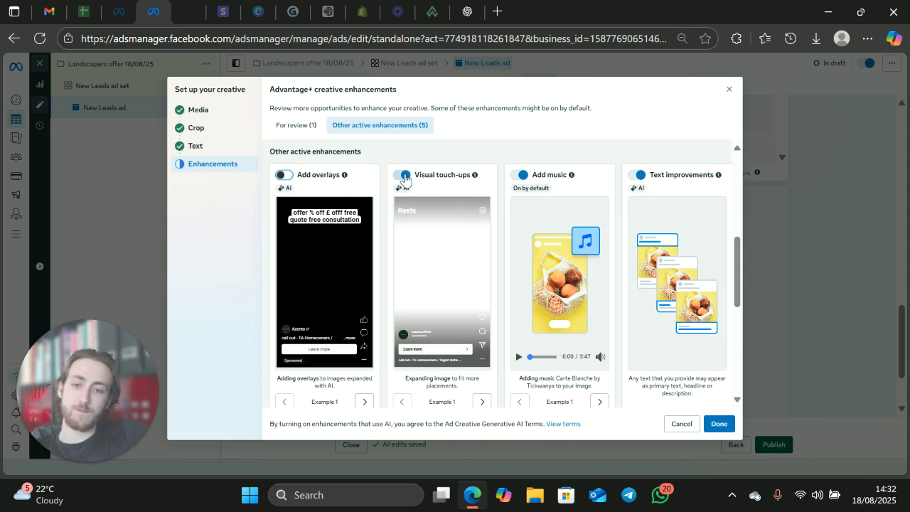
pyautogui.click(519, 175)
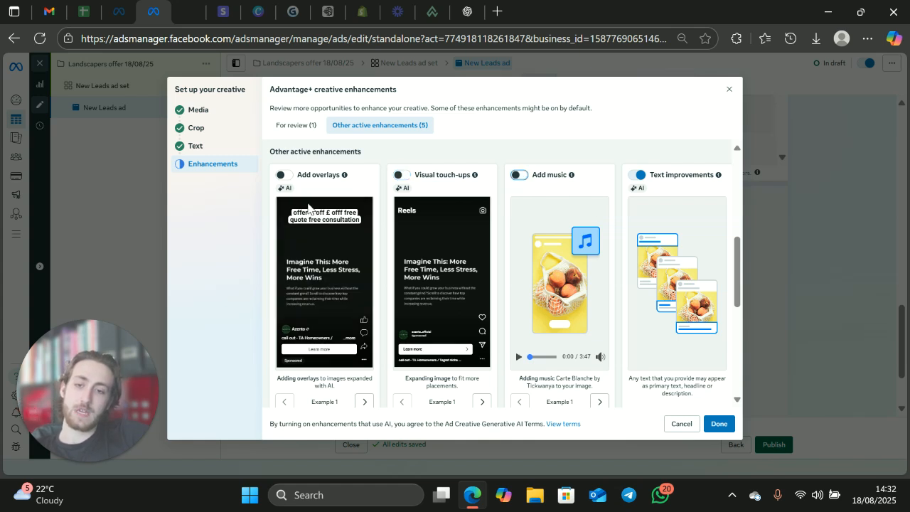
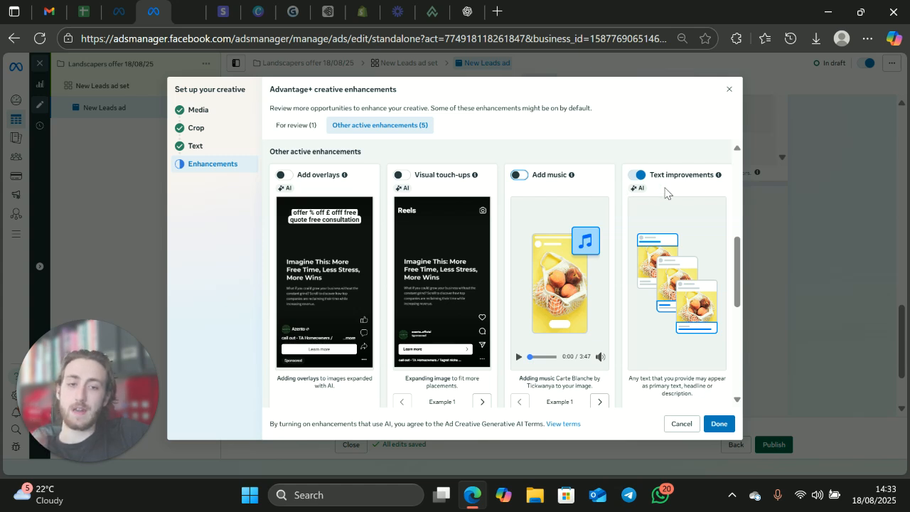
# - Review the Image animation, Text improvements and Enhance CTA options in the Advantage+ creative enhancements
pyautogui.scroll(-3, 471, 252)
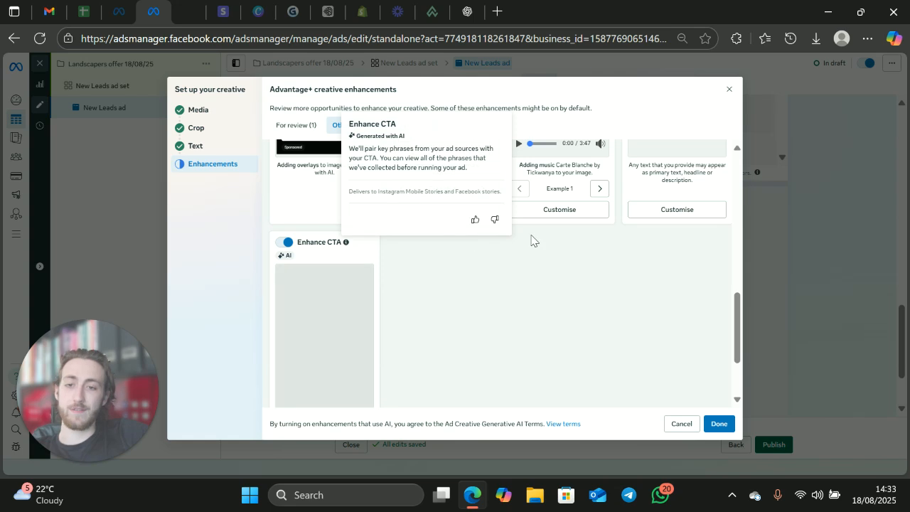
pyautogui.scroll(1, 638, 245)
pyautogui.scroll(2, 637, 245)
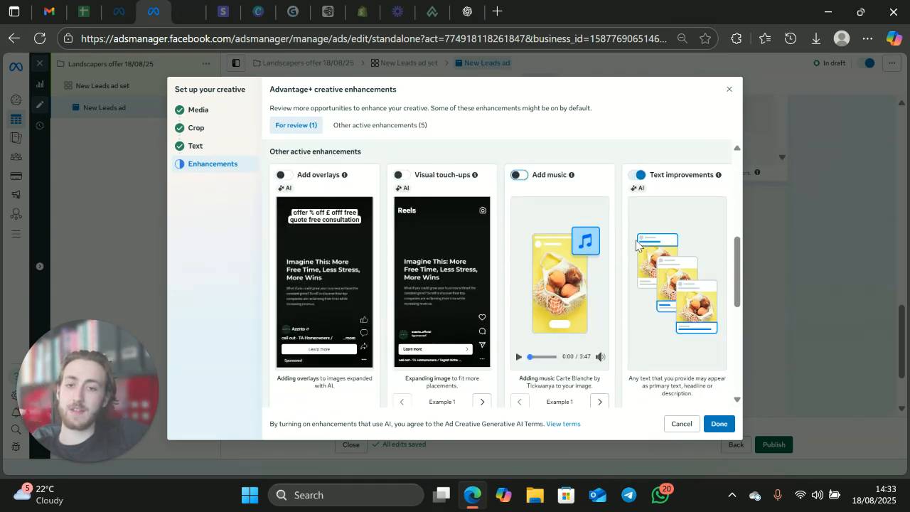
pyautogui.scroll(-3, 652, 223)
pyautogui.scroll(3, 649, 226)
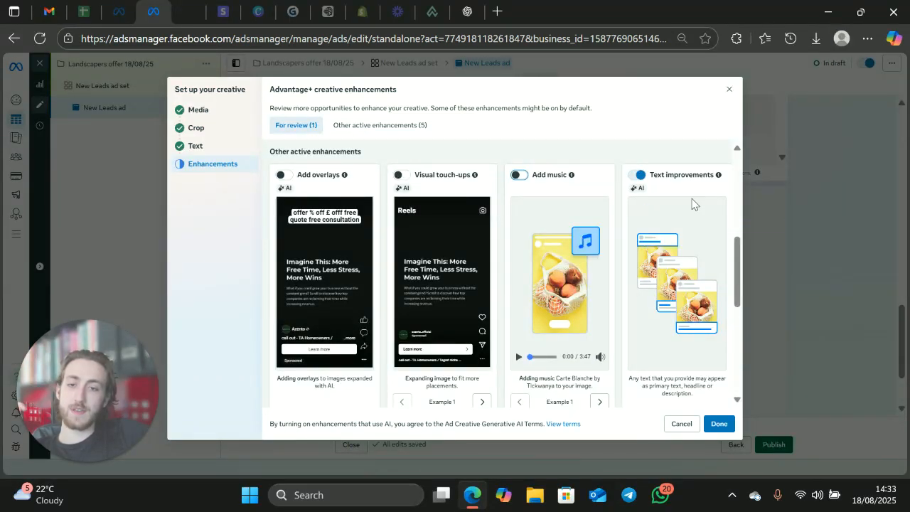
pyautogui.click(200, 146)
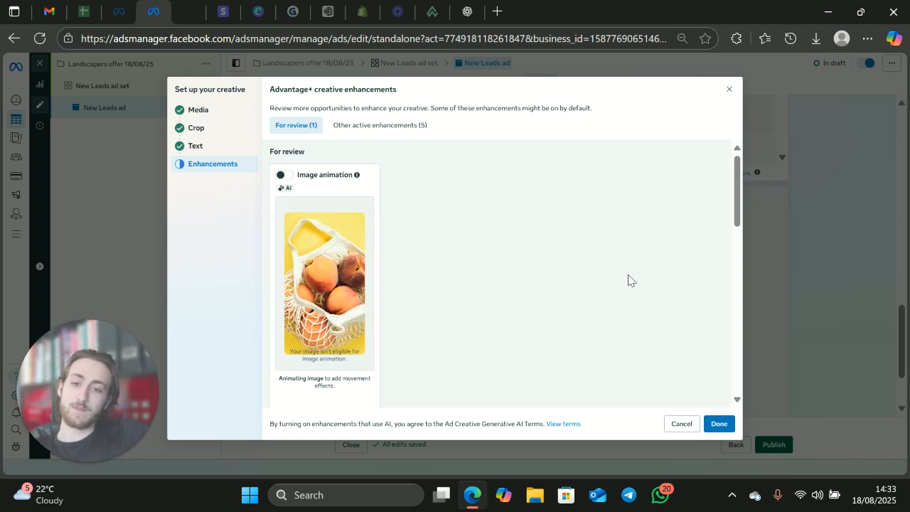
pyautogui.click(405, 127)
pyautogui.scroll(-3, 590, 277)
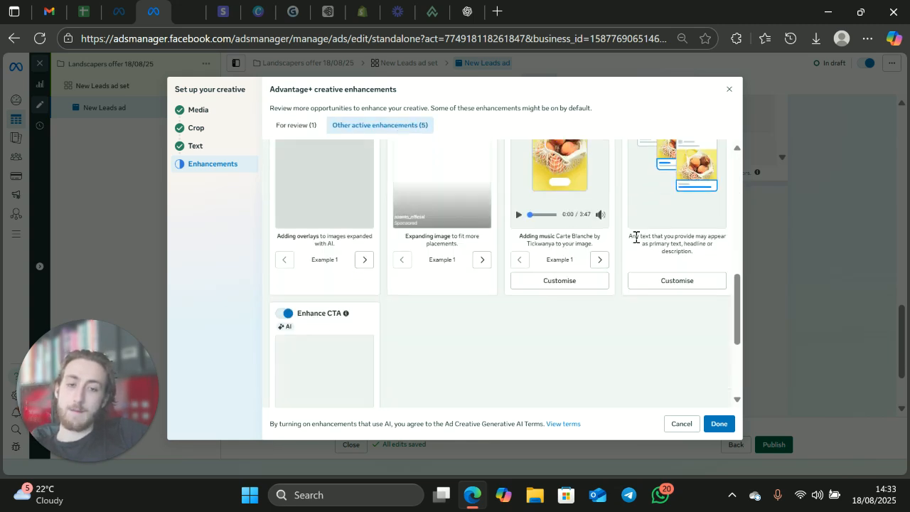
pyautogui.scroll(1, 517, 317)
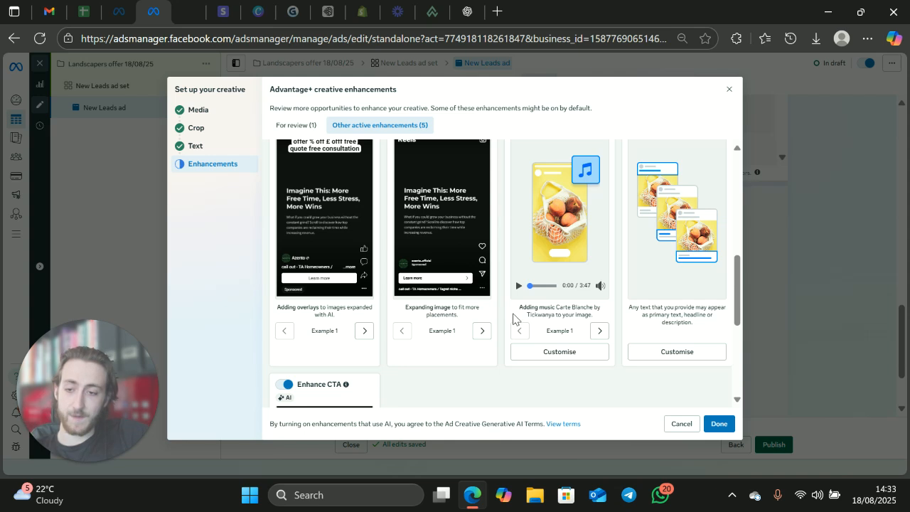
pyautogui.scroll(2, 568, 277)
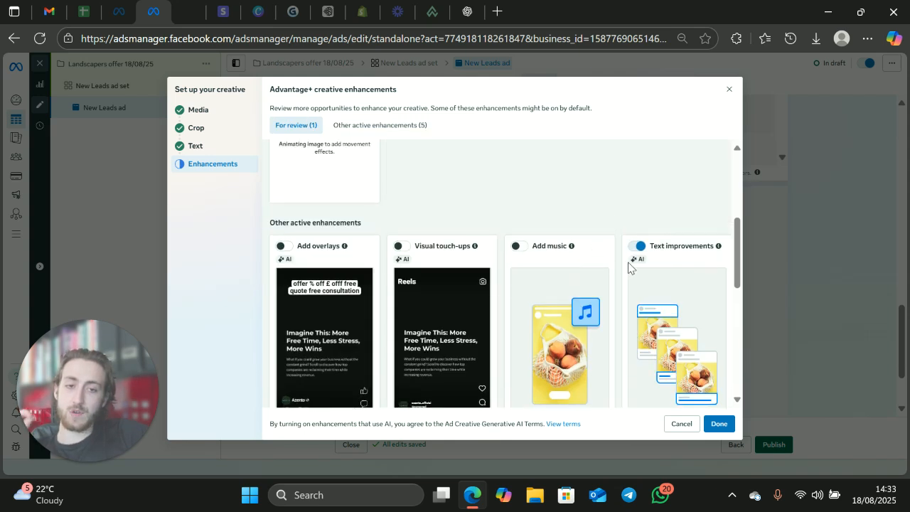
pyautogui.scroll(-1, 633, 263)
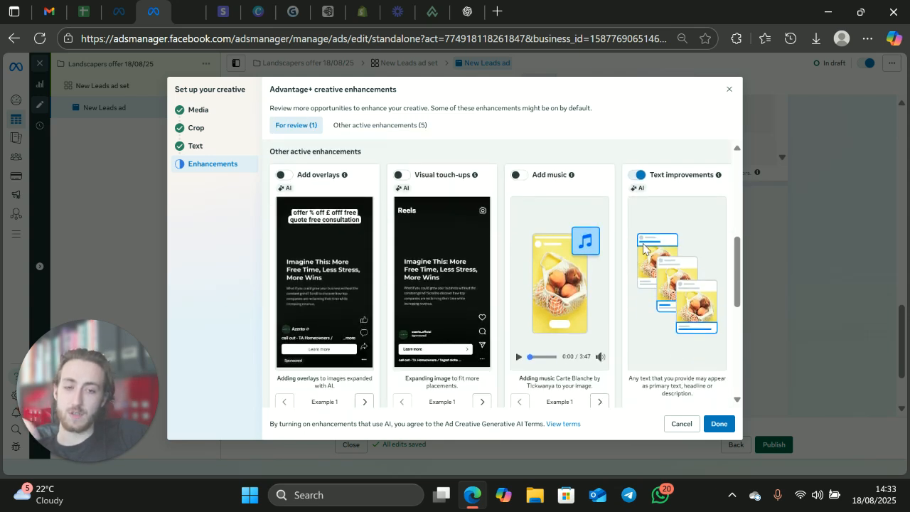
pyautogui.scroll(-2, 640, 247)
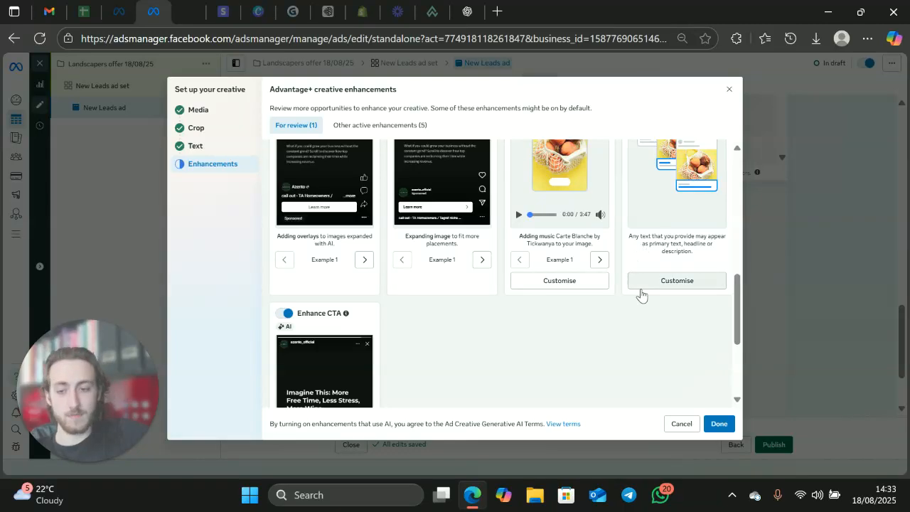
# - Check the Enhance CTA example and finish the creative setup with Text improvements and Enhance CTA left on
pyautogui.scroll(-2, 396, 267)
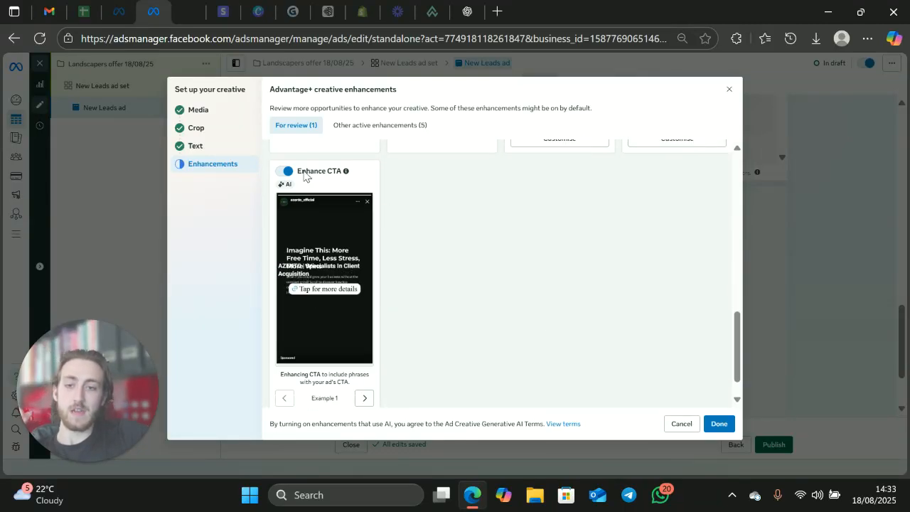
pyautogui.scroll(3, 648, 217)
pyautogui.scroll(2, 677, 186)
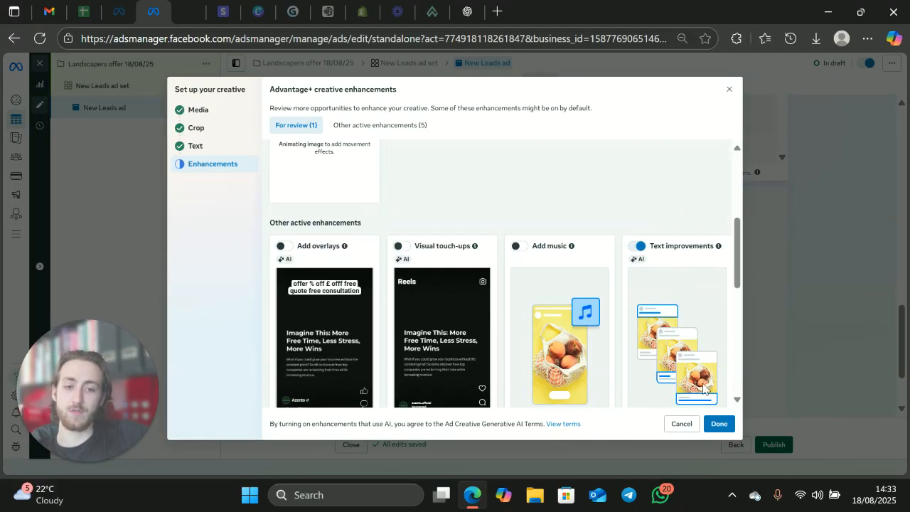
pyautogui.click(719, 424)
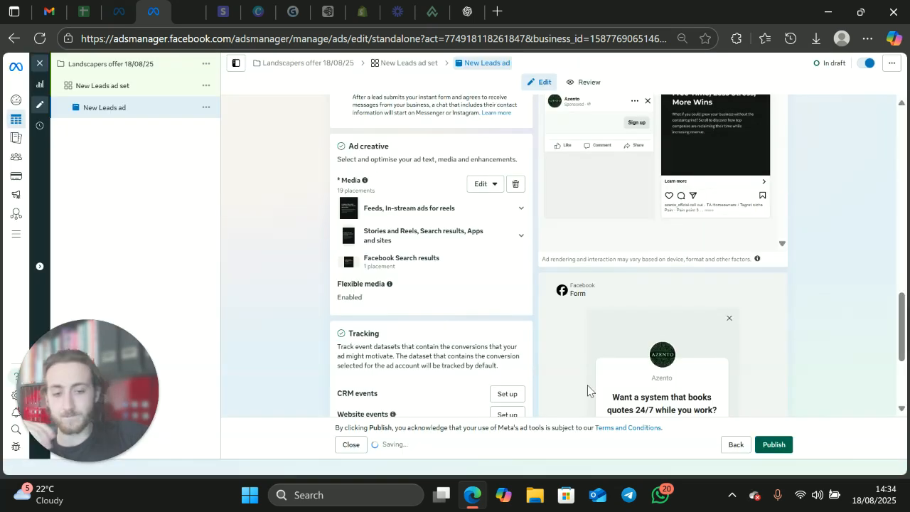
# - Review the ad's primary text, headline, description, call to action, enhancements and tracking settings
pyautogui.scroll(-2, 436, 275)
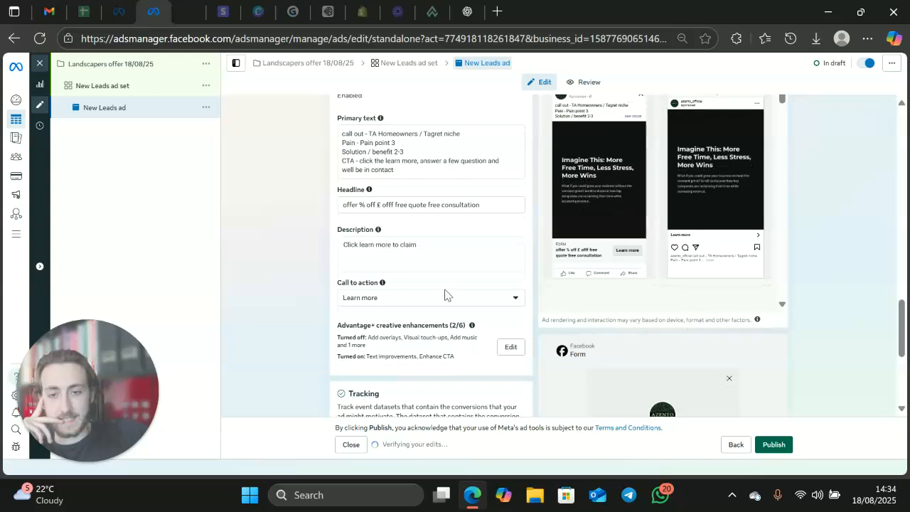
pyautogui.click(340, 206)
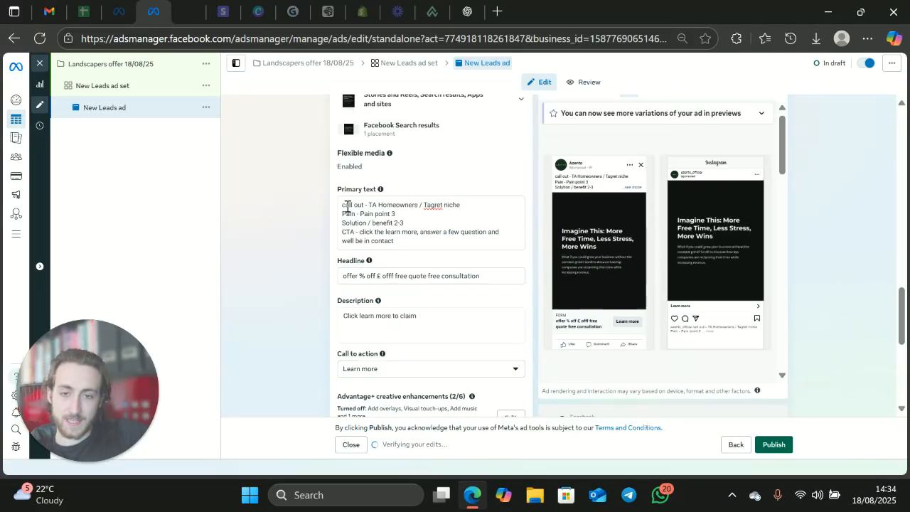
pyautogui.moveTo(395, 241); pyautogui.dragTo(340, 205)
pyautogui.click(879, 394)
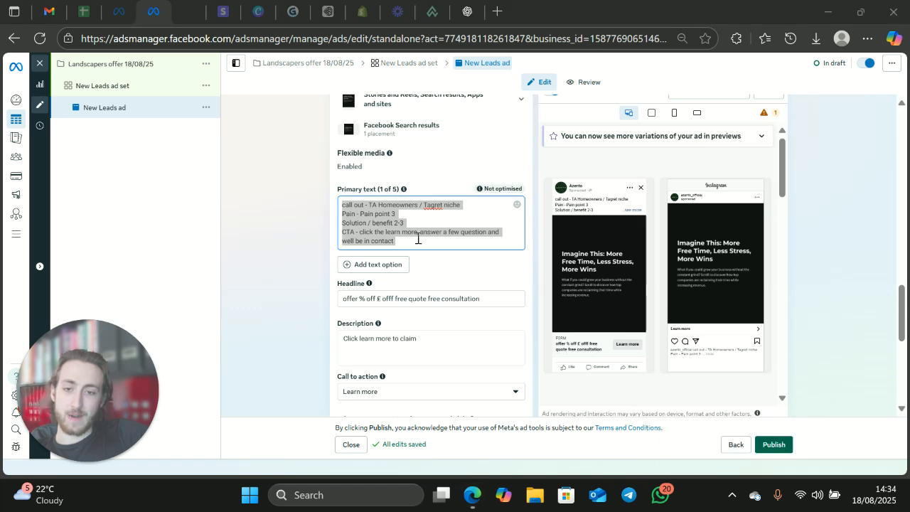
pyautogui.scroll(-5, 481, 290)
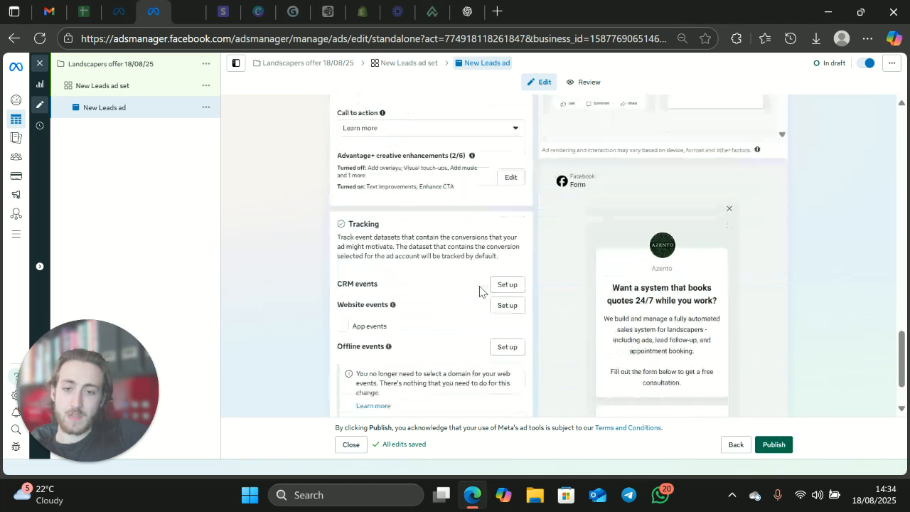
pyautogui.scroll(4, 456, 348)
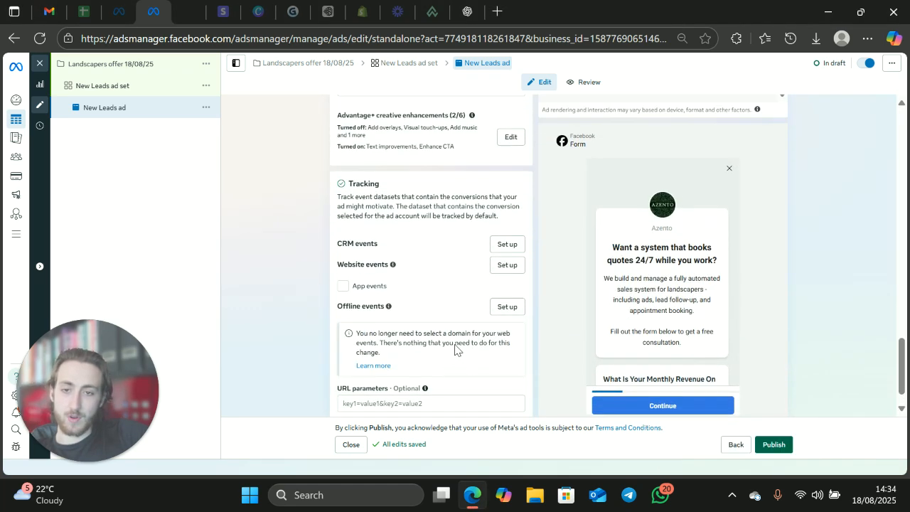
pyautogui.scroll(-4, 448, 348)
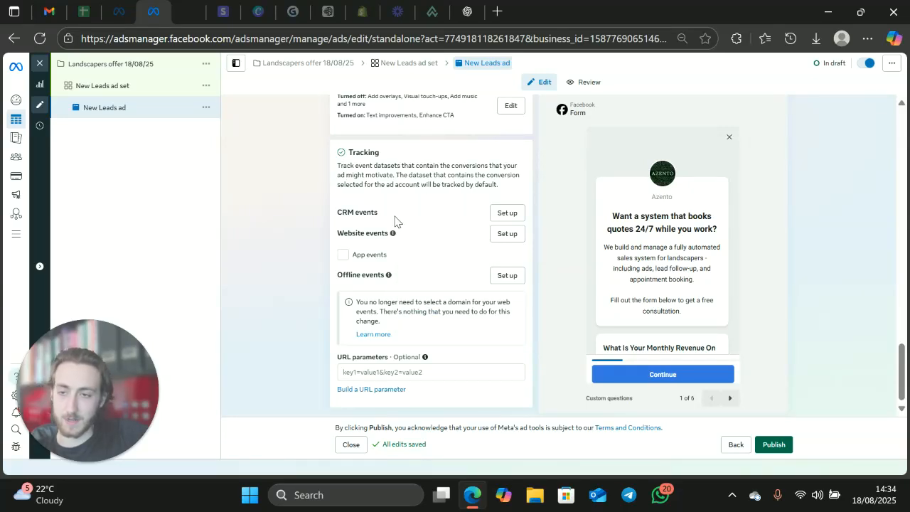
pyautogui.scroll(20, 394, 221)
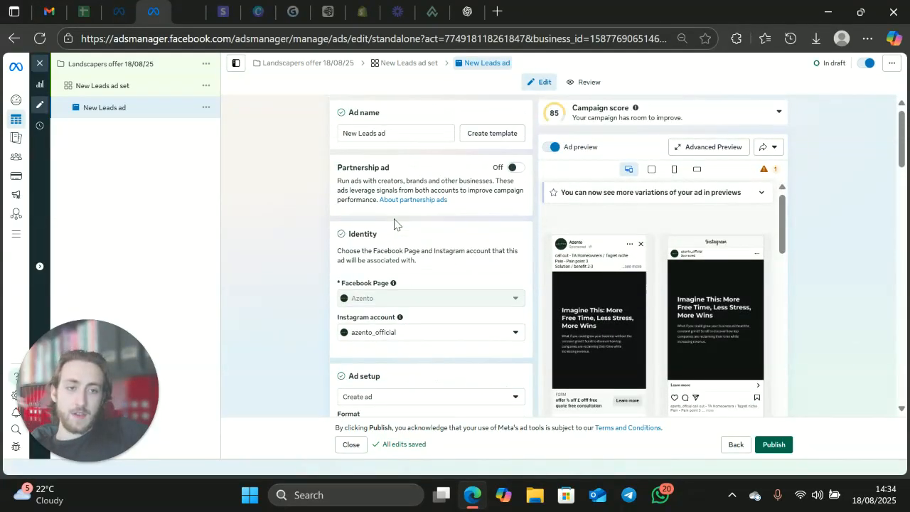
# - Close the ad editor and reopen the Landscapers offer 18/08/25 campaign from the campaigns list for editing
pyautogui.click(39, 62)
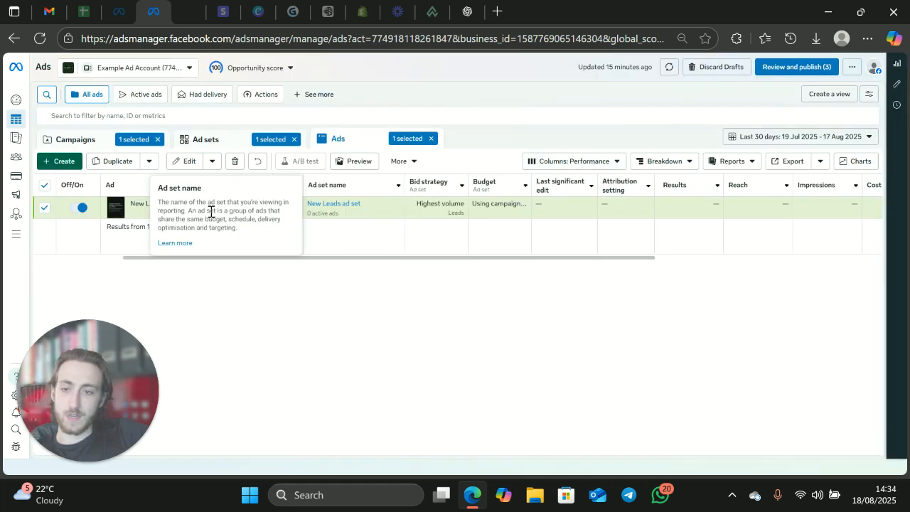
pyautogui.click(92, 140)
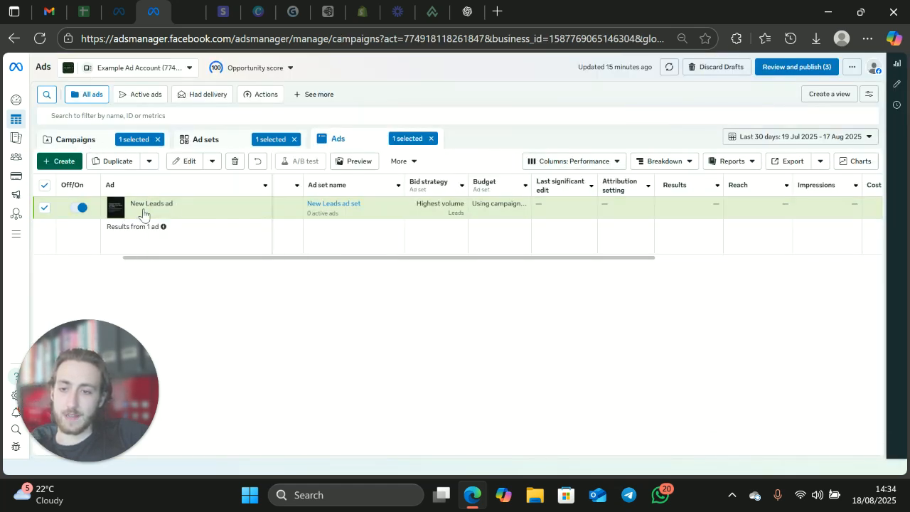
pyautogui.click(162, 214)
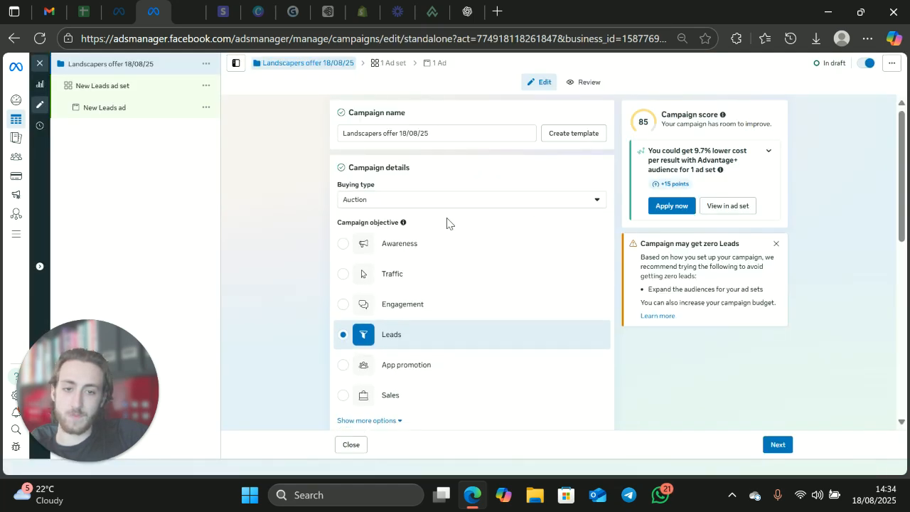
# - Try to duplicate the New Leads ad and dismiss the message notification
pyautogui.click(205, 108)
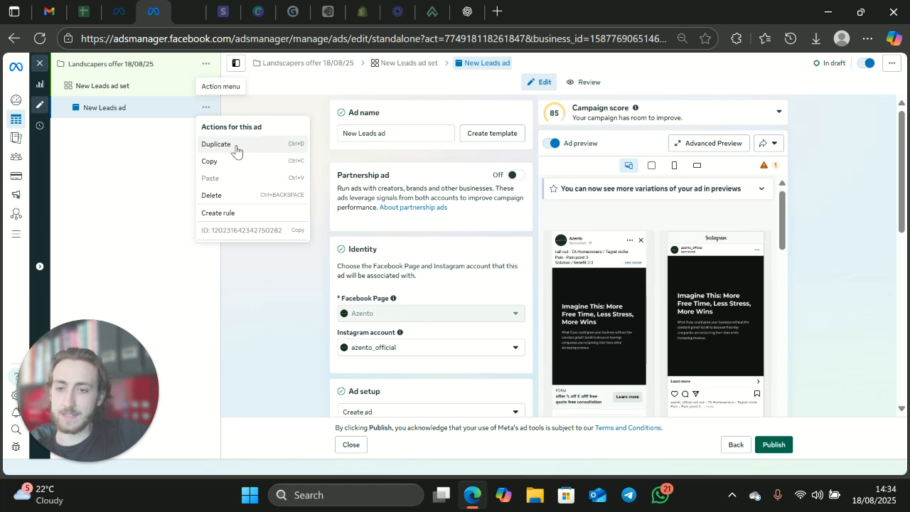
pyautogui.click(220, 145)
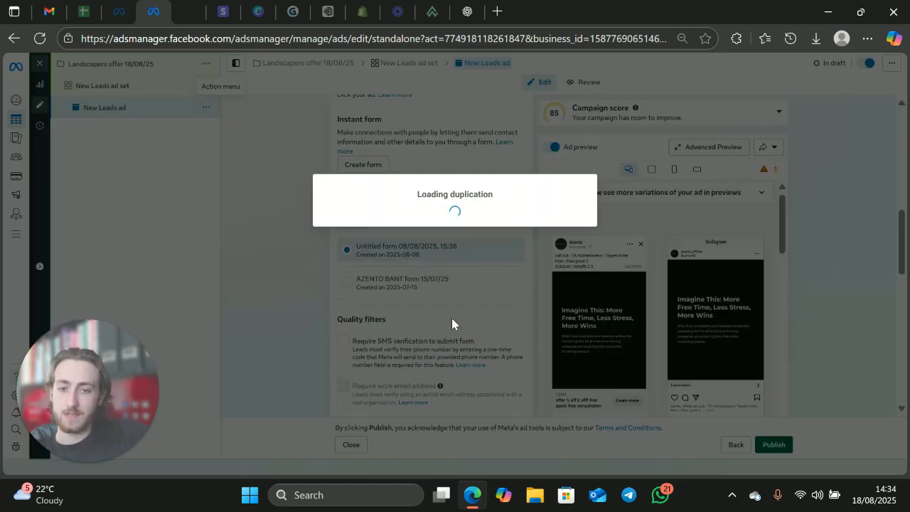
pyautogui.click(879, 337)
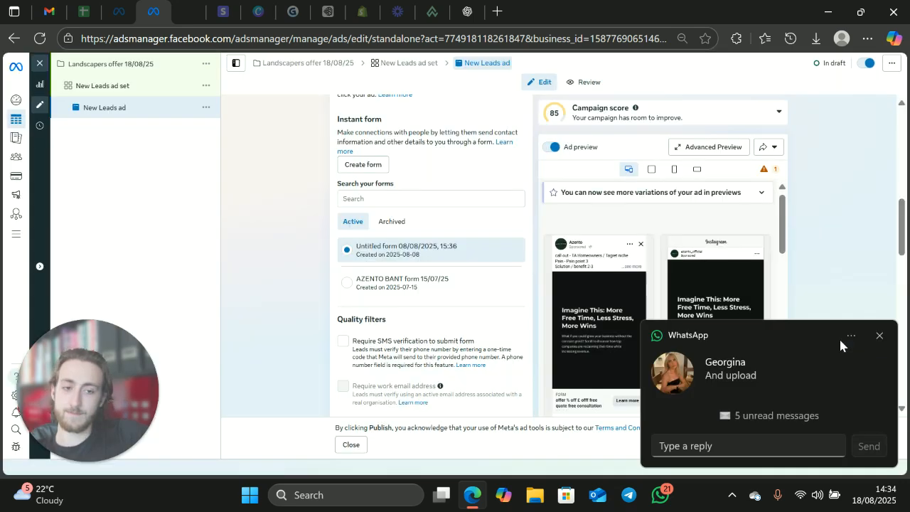
pyautogui.click(881, 338)
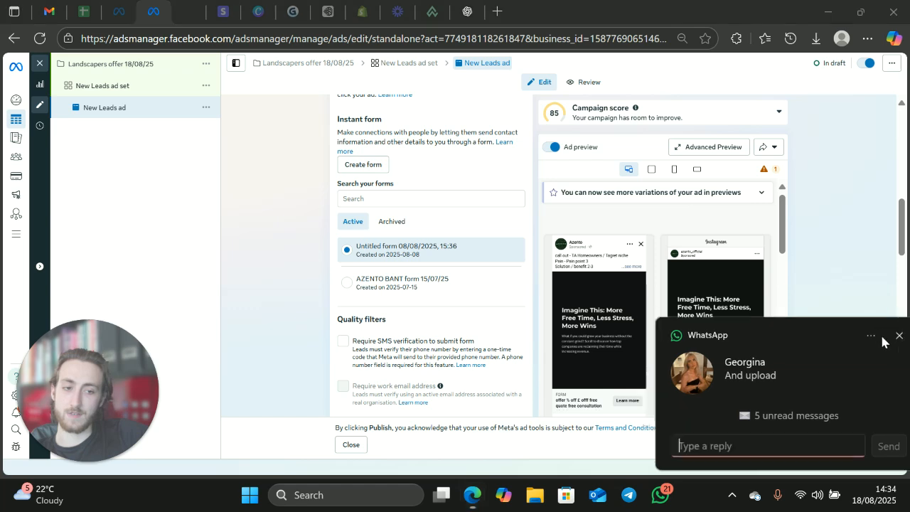
# - Look over the New Leads ad set's conversion location, dynamic creative and budget settings, and its available actions
pyautogui.click(140, 94)
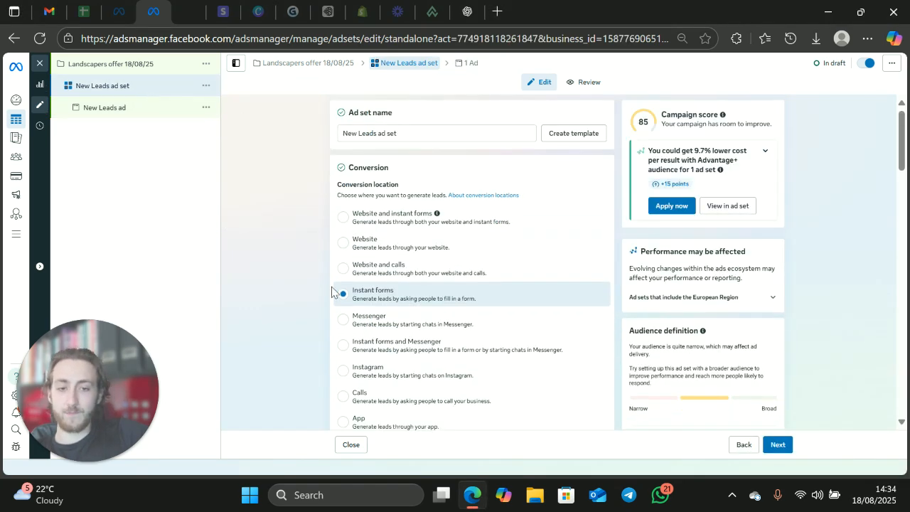
pyautogui.scroll(-10, 356, 277)
pyautogui.scroll(-1, 359, 284)
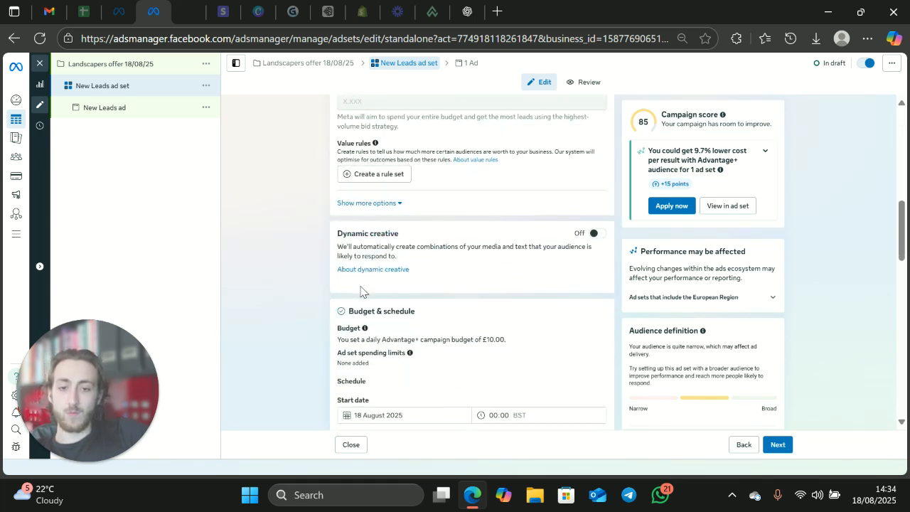
pyautogui.click(205, 86)
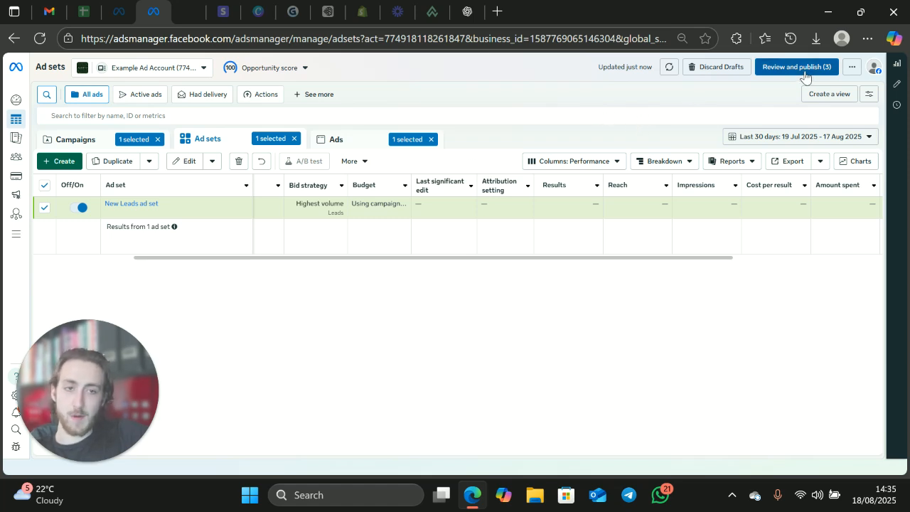
# - Return to the campaigns list and examine the landscapers campaign's columns from delivery and budget through amount spent and end date
pyautogui.click(82, 139)
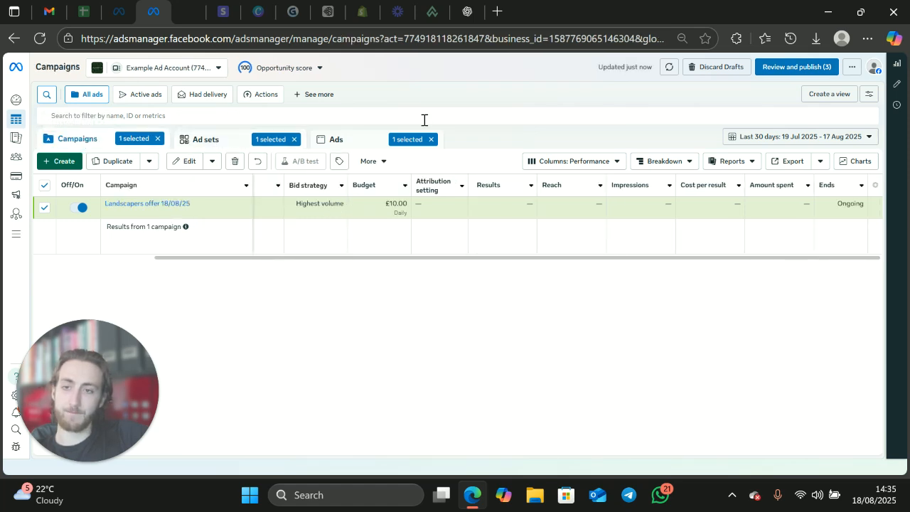
pyautogui.moveTo(445, 258); pyautogui.dragTo(435, 261)
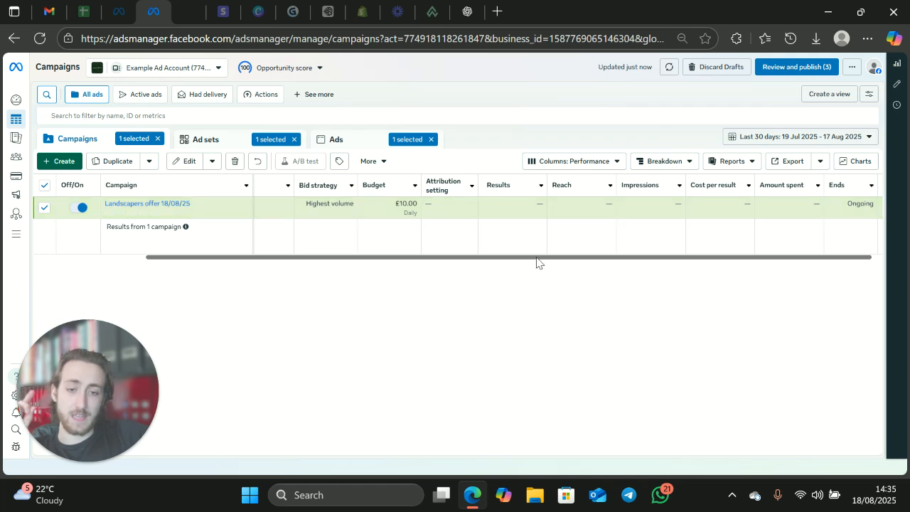
pyautogui.hscroll(1, 547, 259)
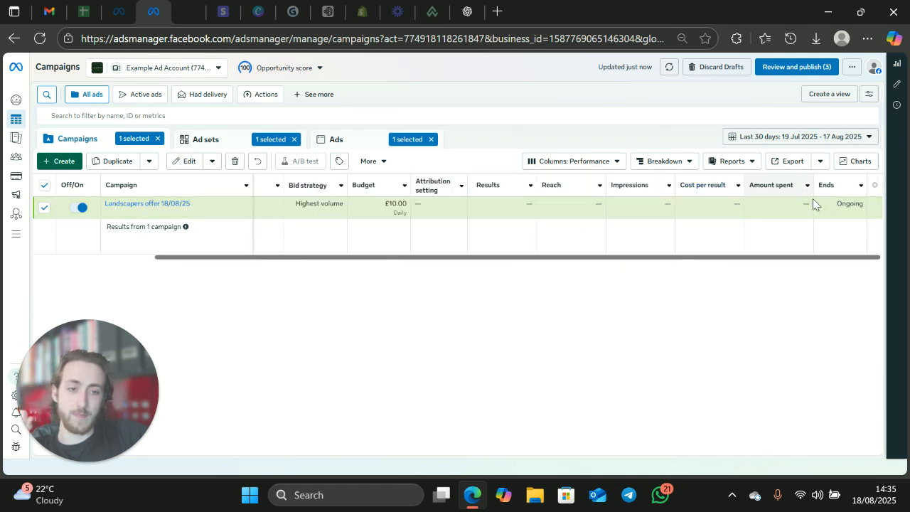
pyautogui.moveTo(831, 189)
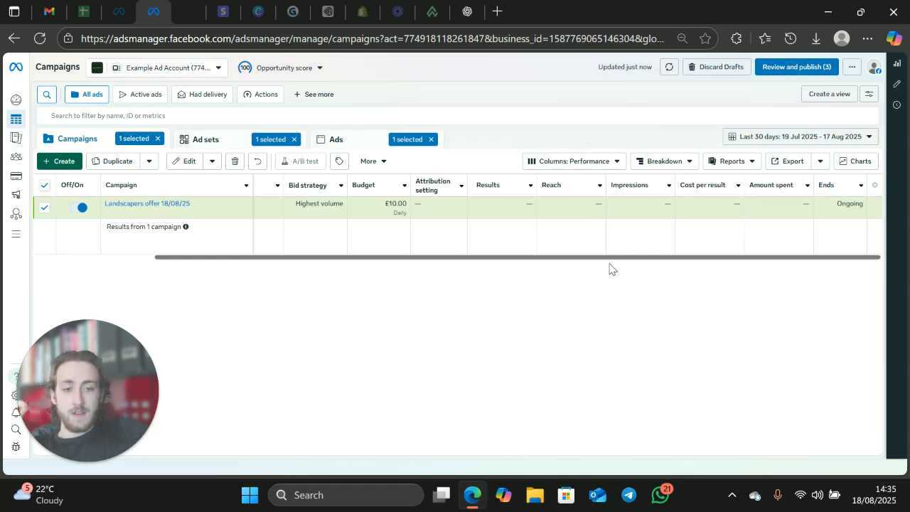
pyautogui.moveTo(605, 258); pyautogui.dragTo(298, 230)
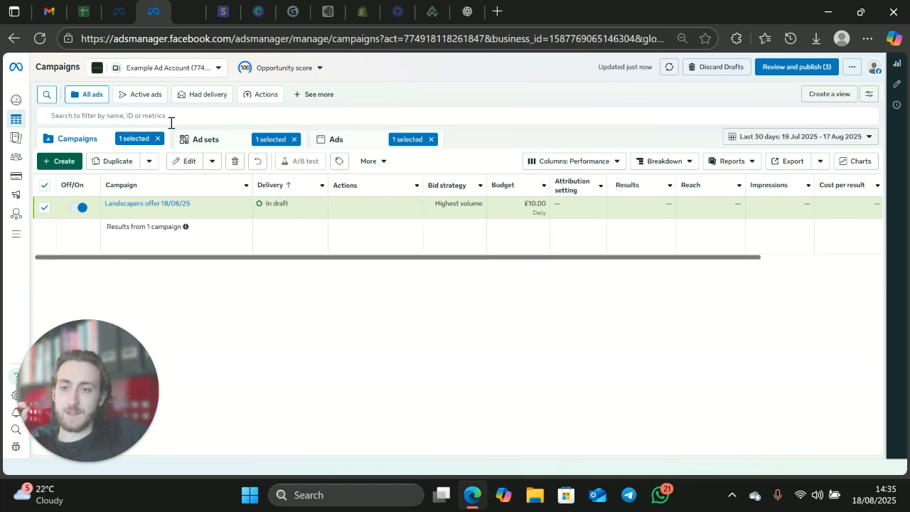